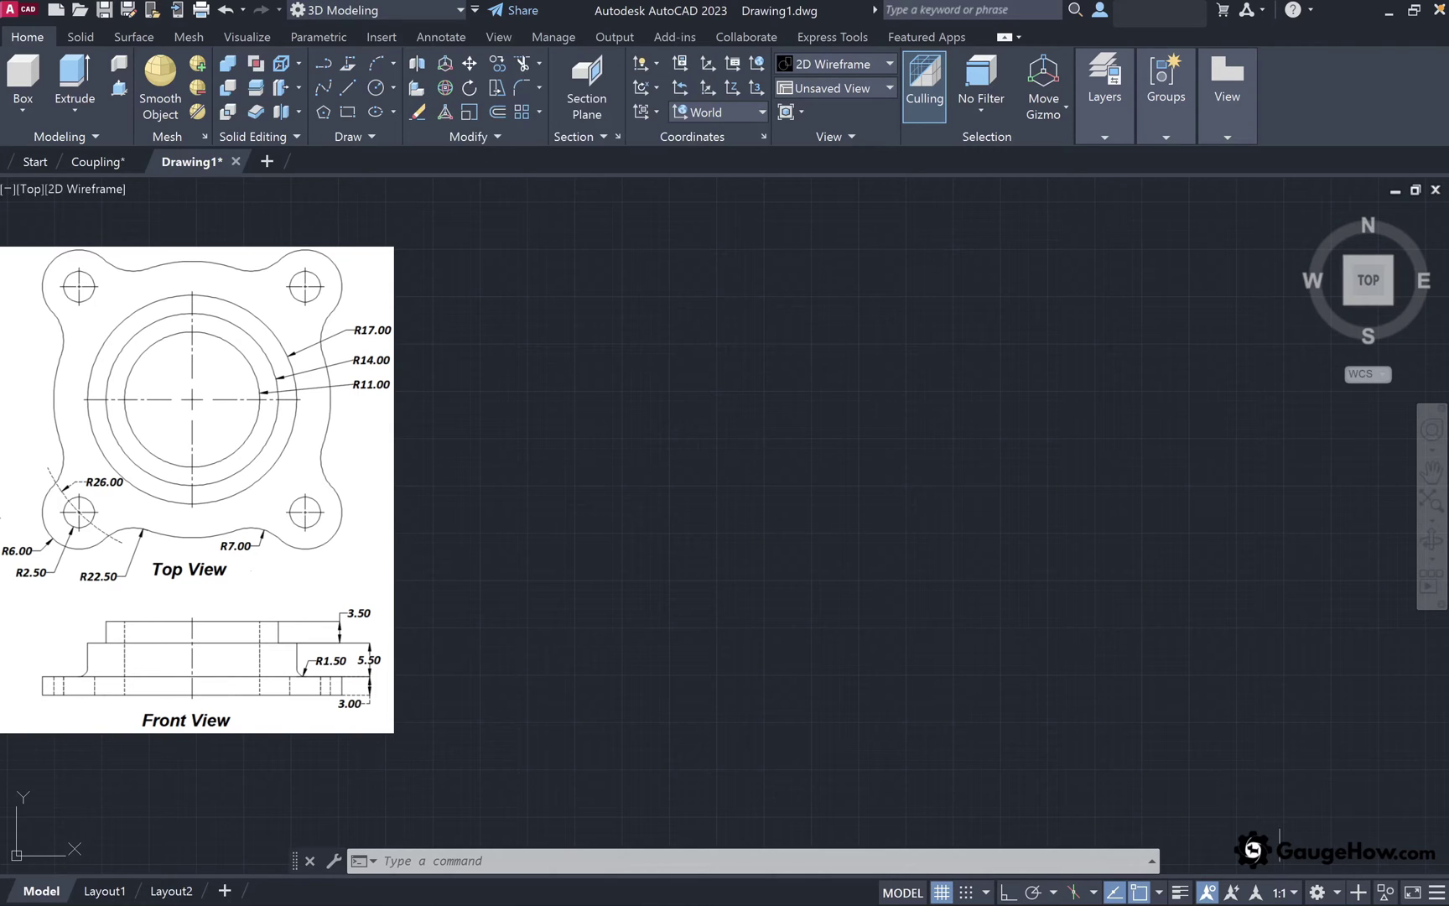
left_click(1330, 893)
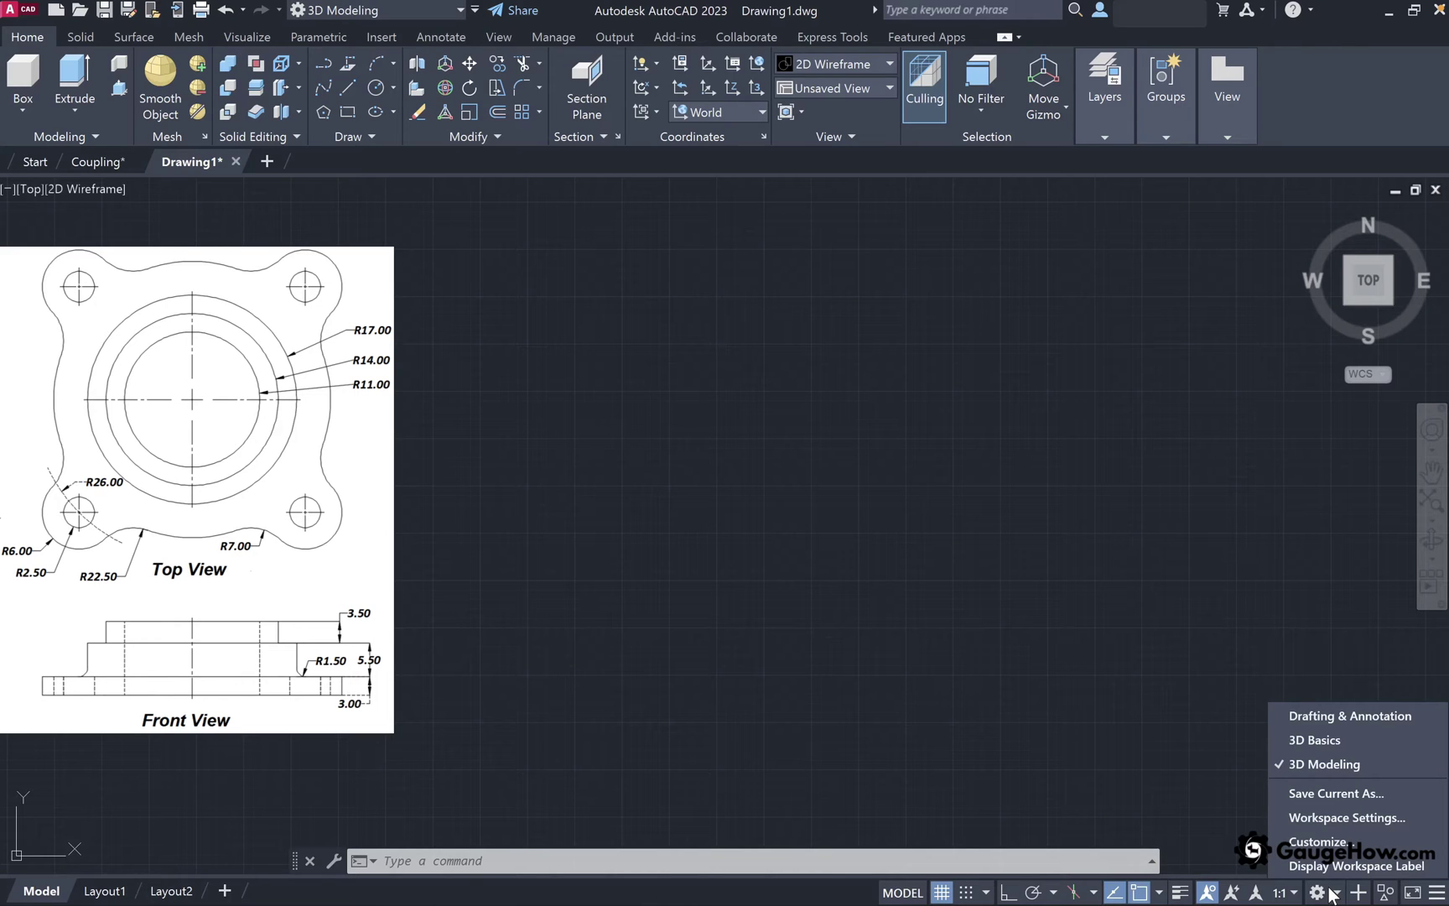
left_click(1330, 892)
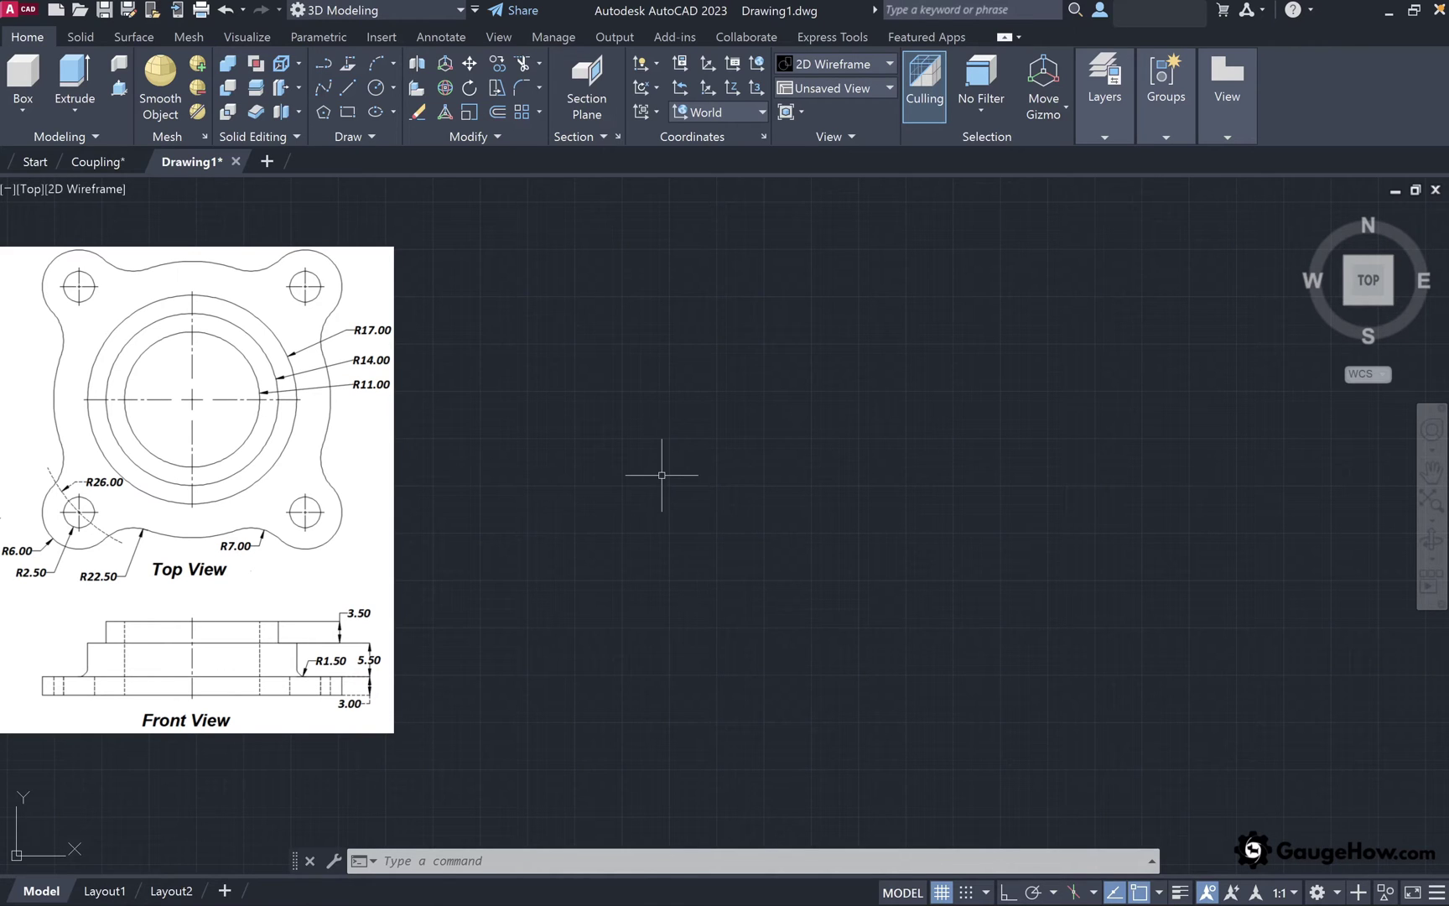
Draw a circle of radius 11 in the empty area beside the reference drawing
type("c")
key("Return")
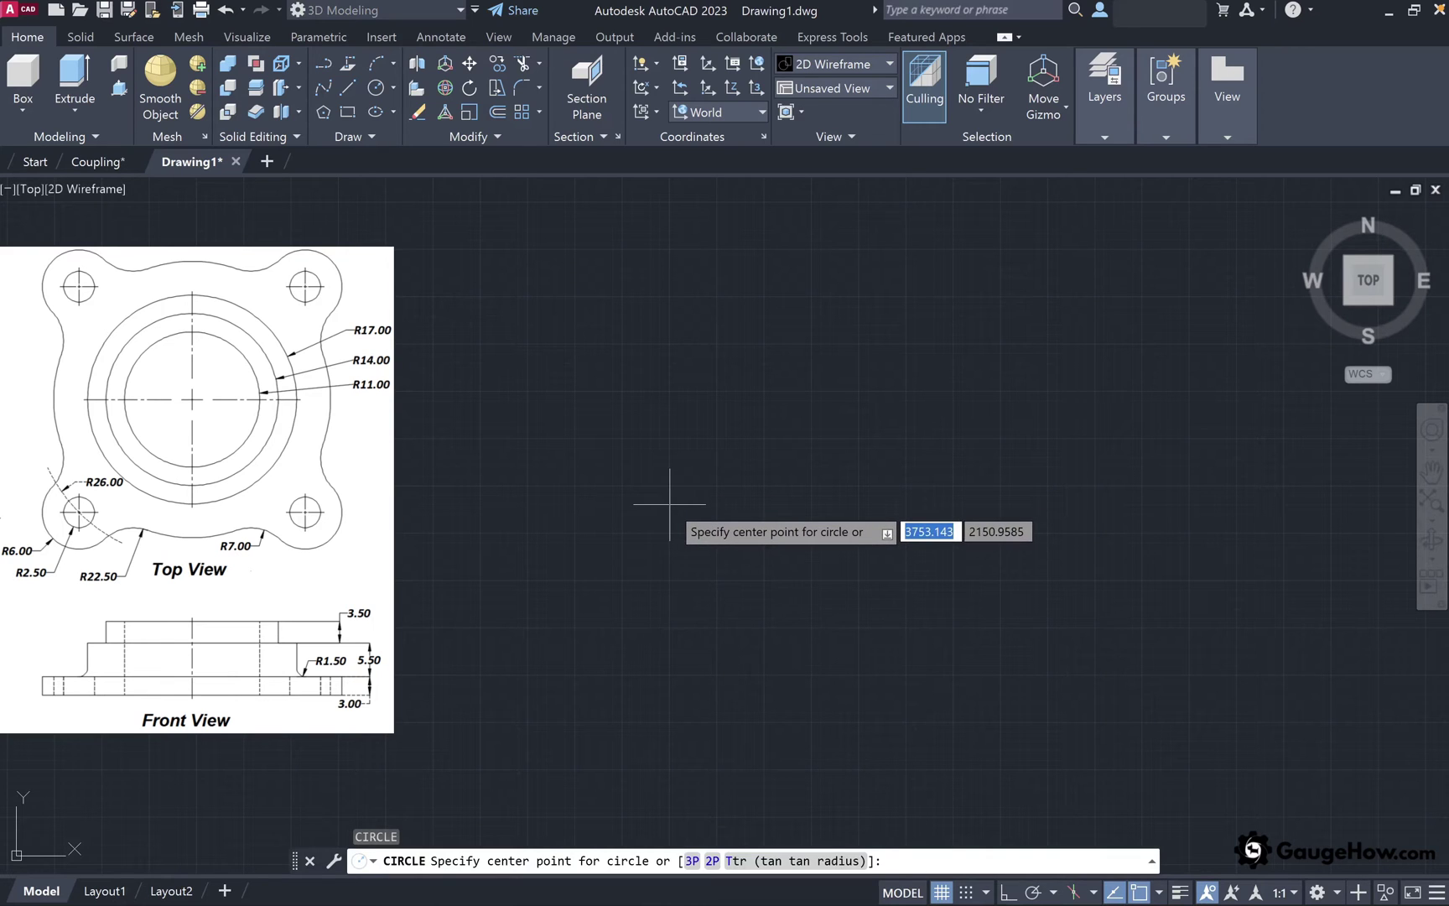
left_click(670, 504)
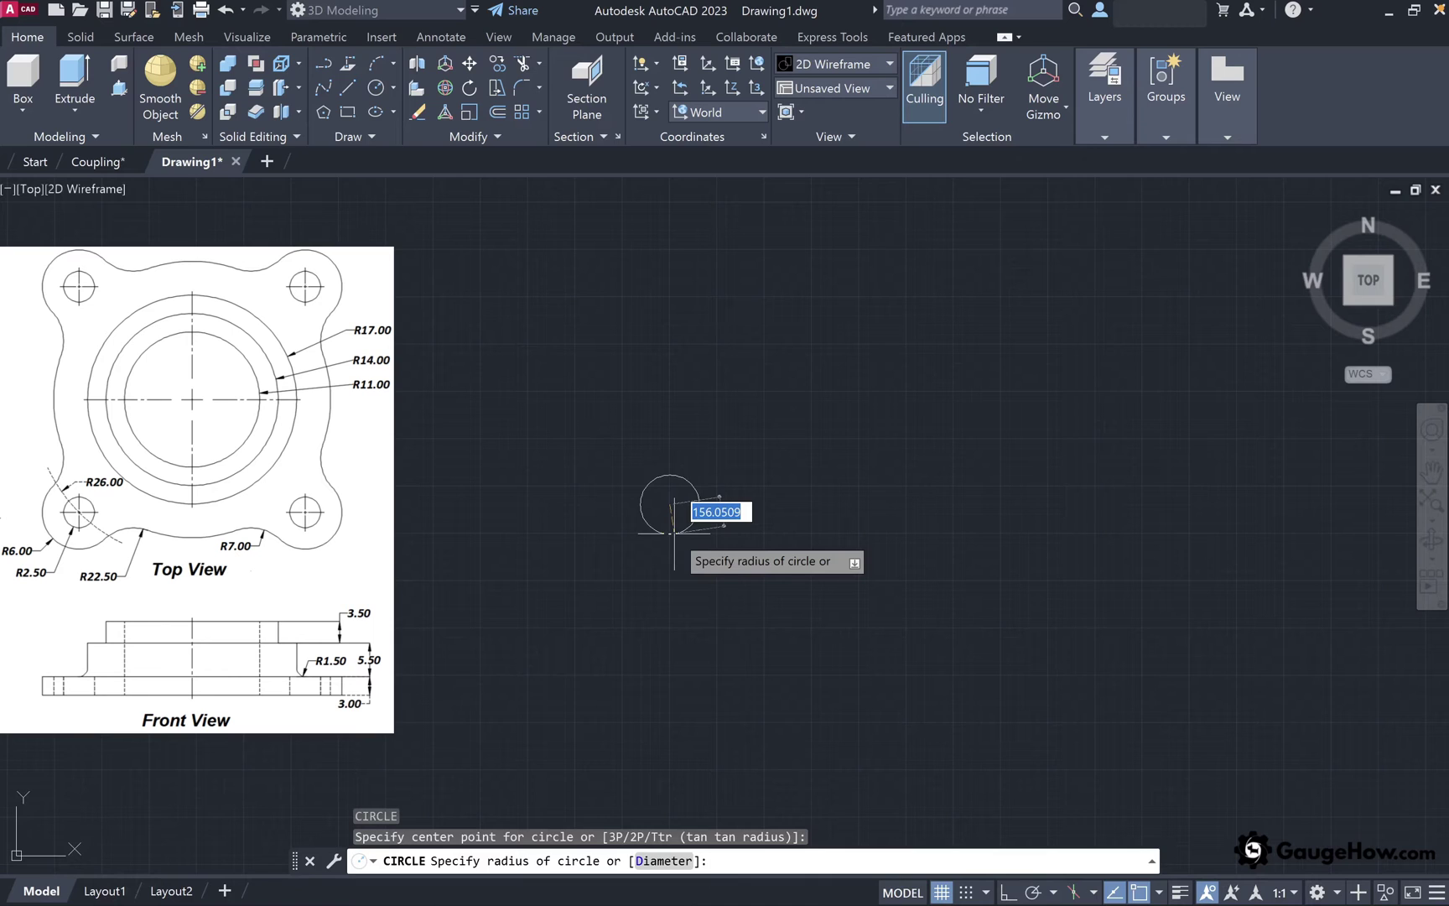
type("11")
key("Return")
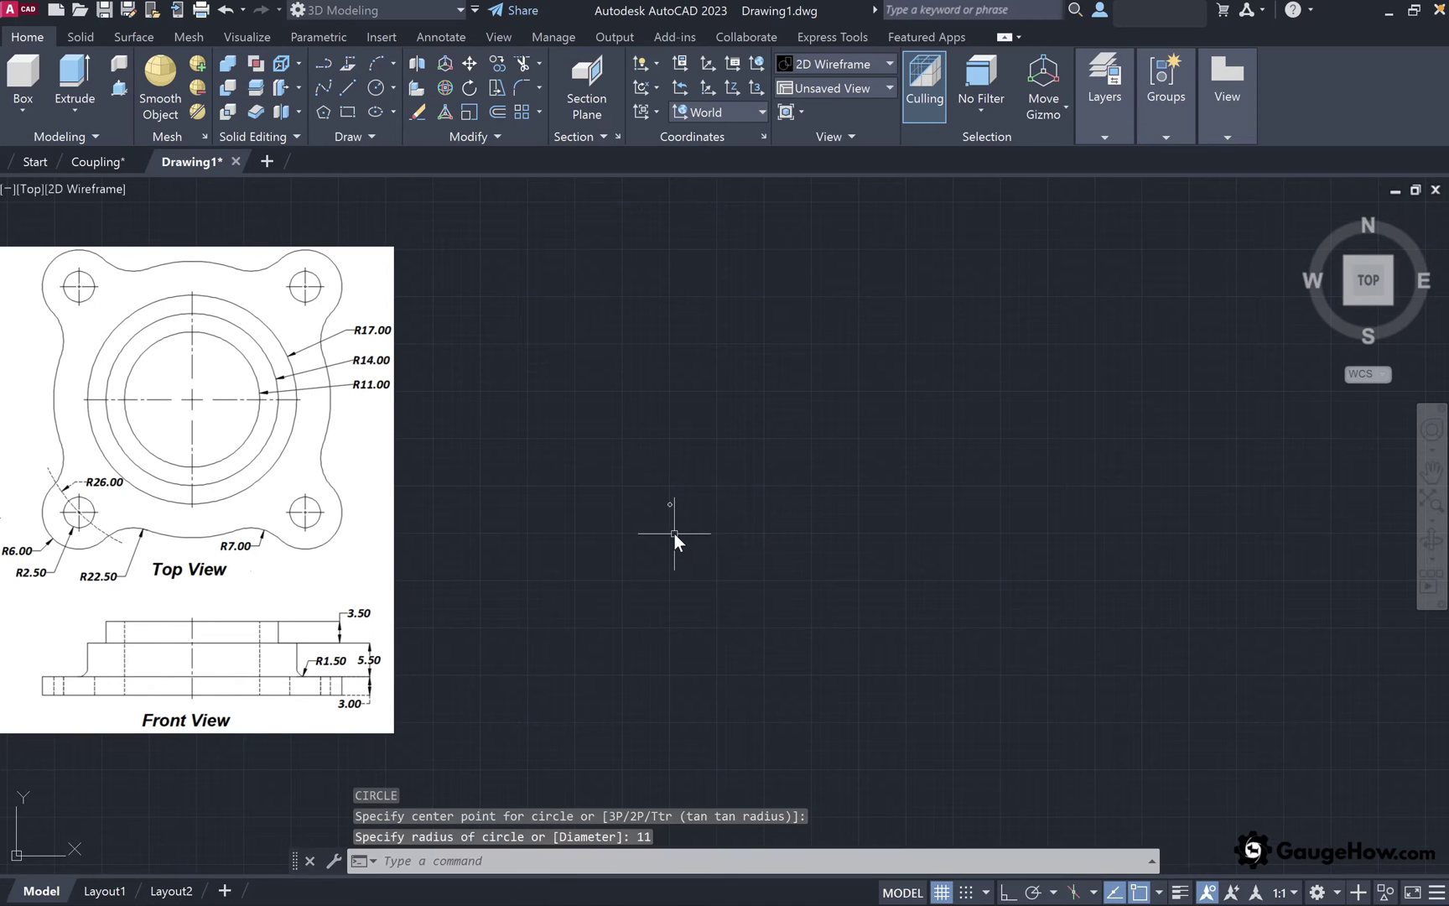
left_click(1430, 501)
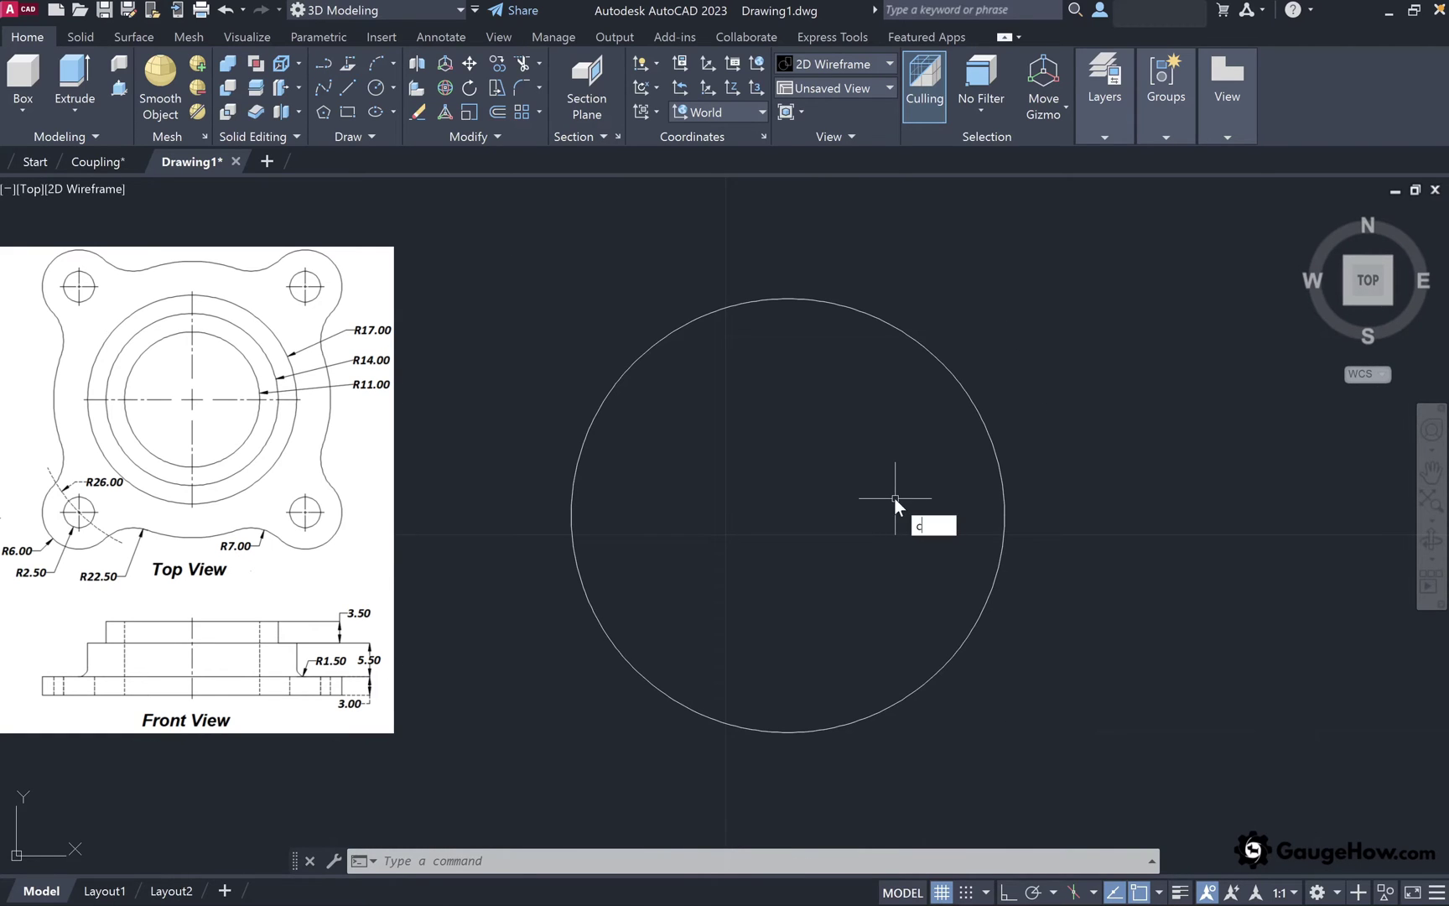
Draw two more circles of radius 14 and 17 on the centre of the radius 11 circle
type("c")
key("Return")
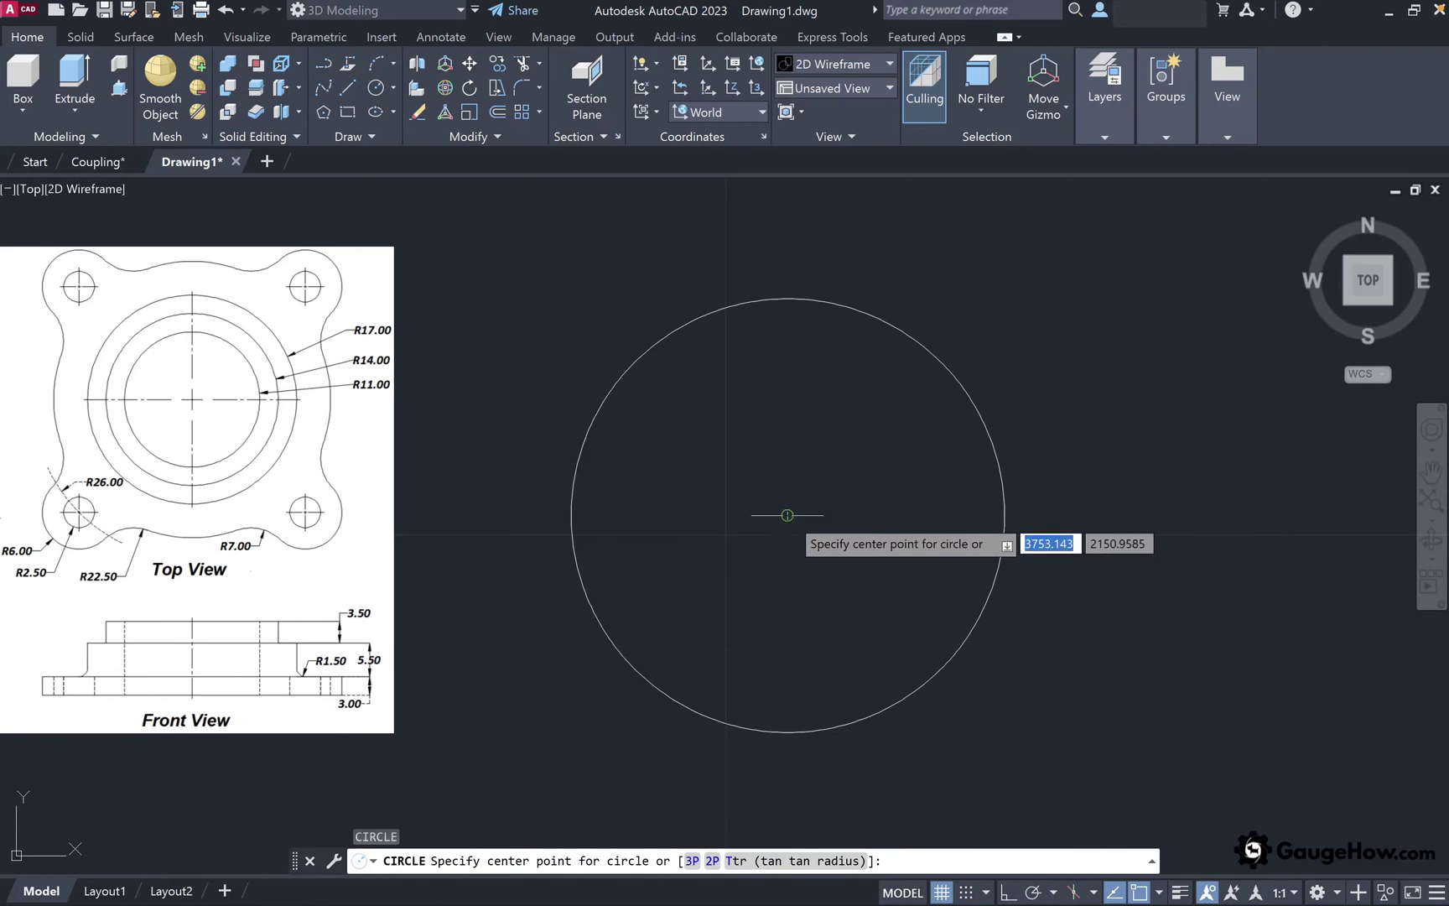
left_click(787, 515)
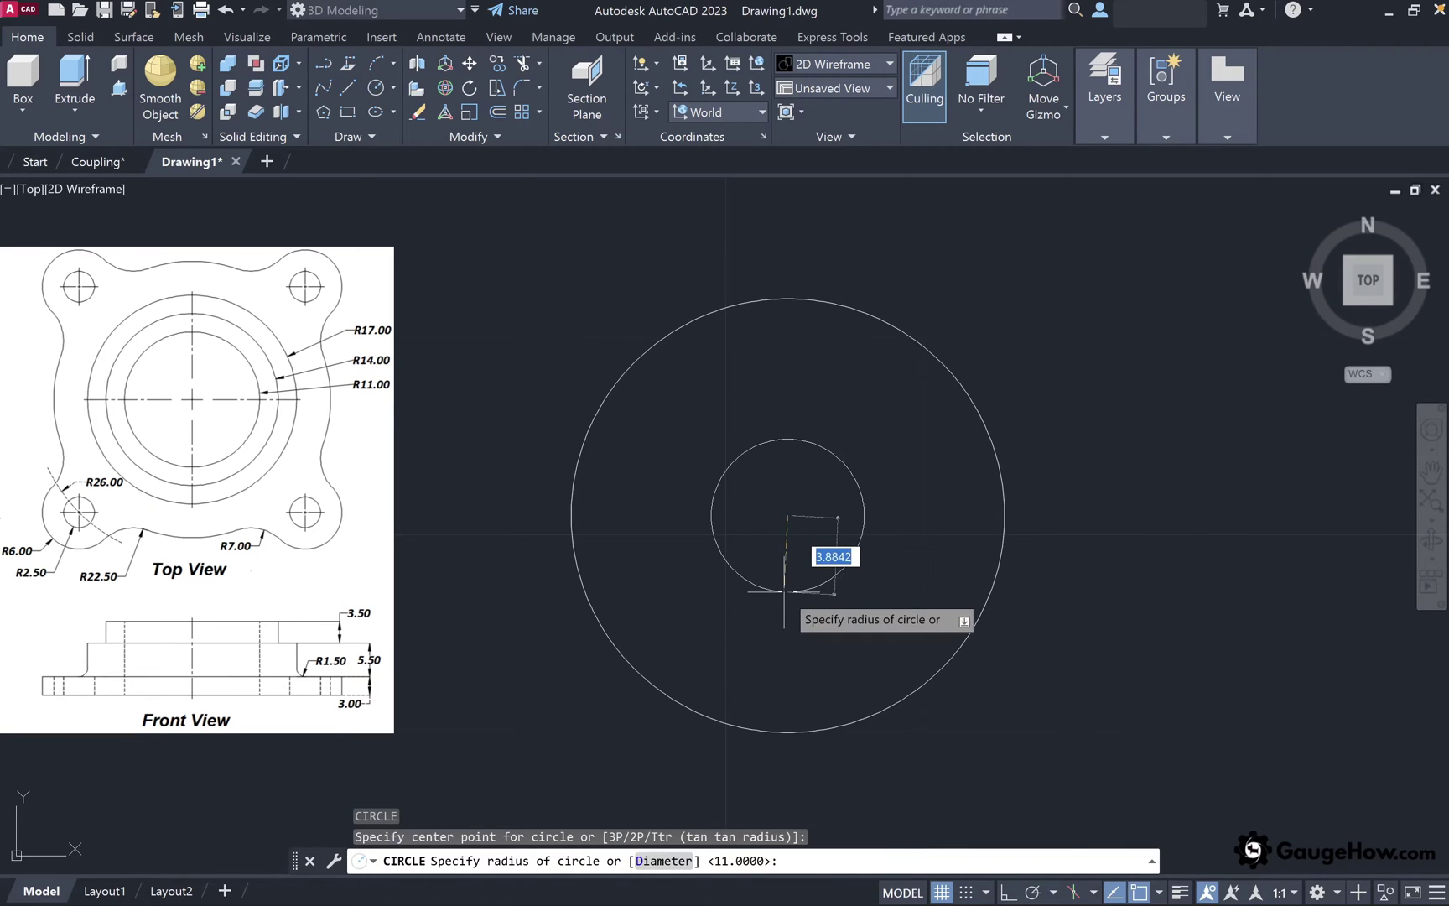
type("14")
key("Return")
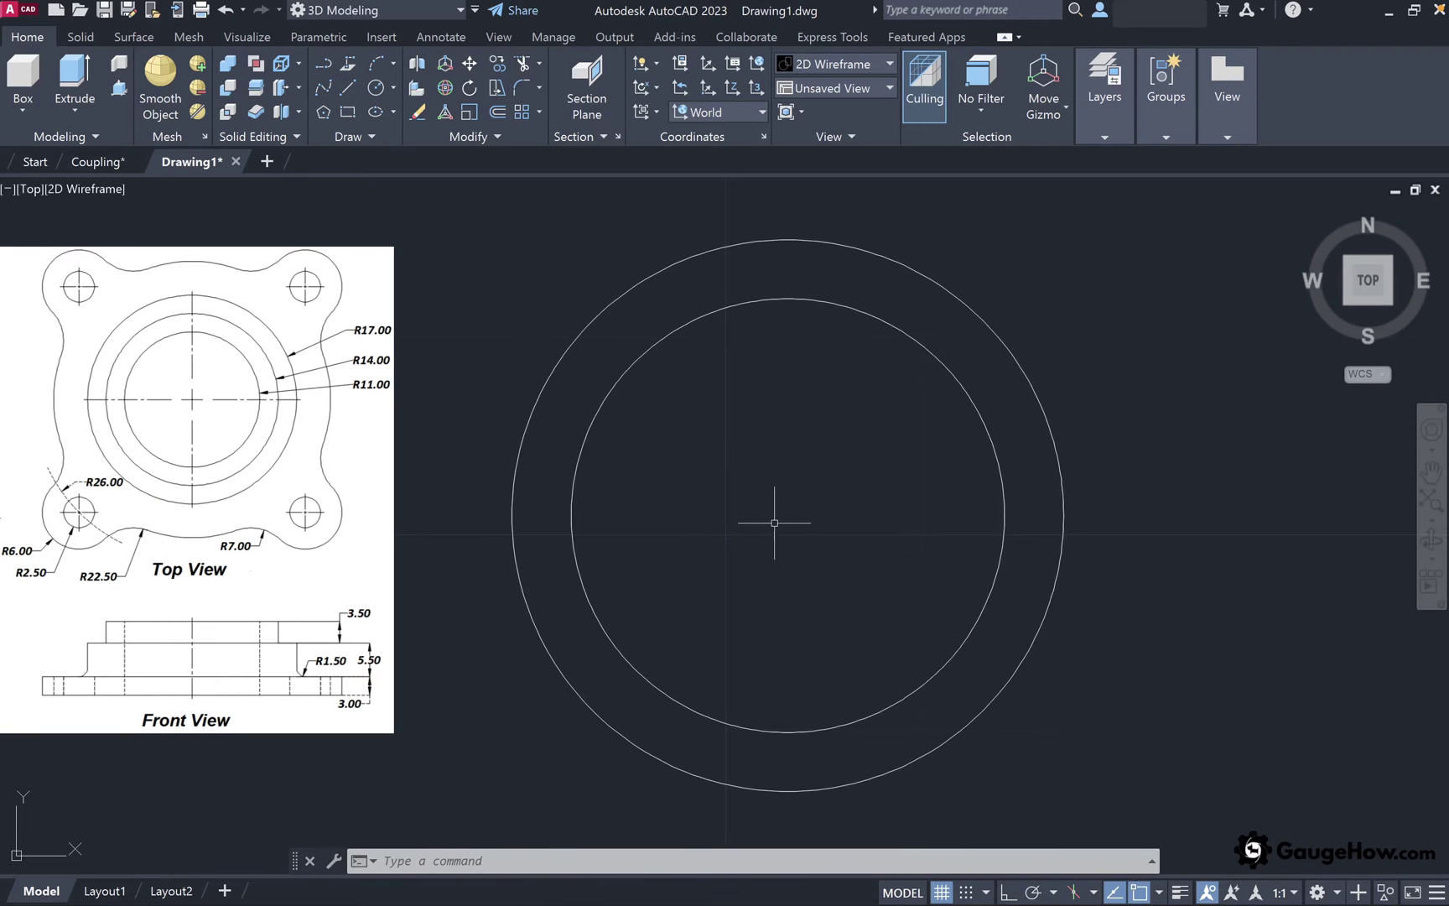
key("space")
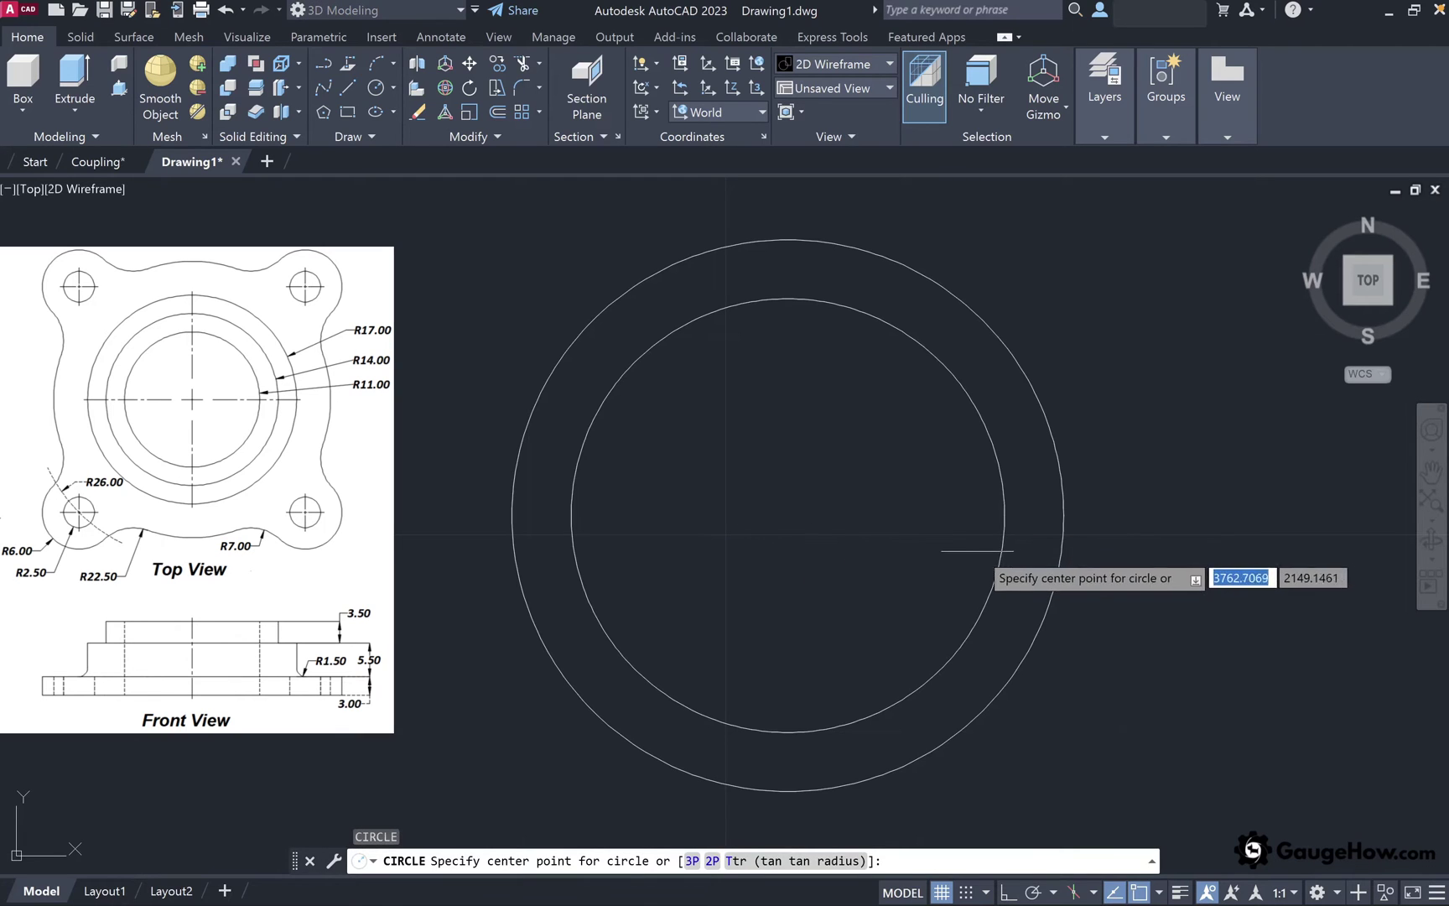
left_click(787, 516)
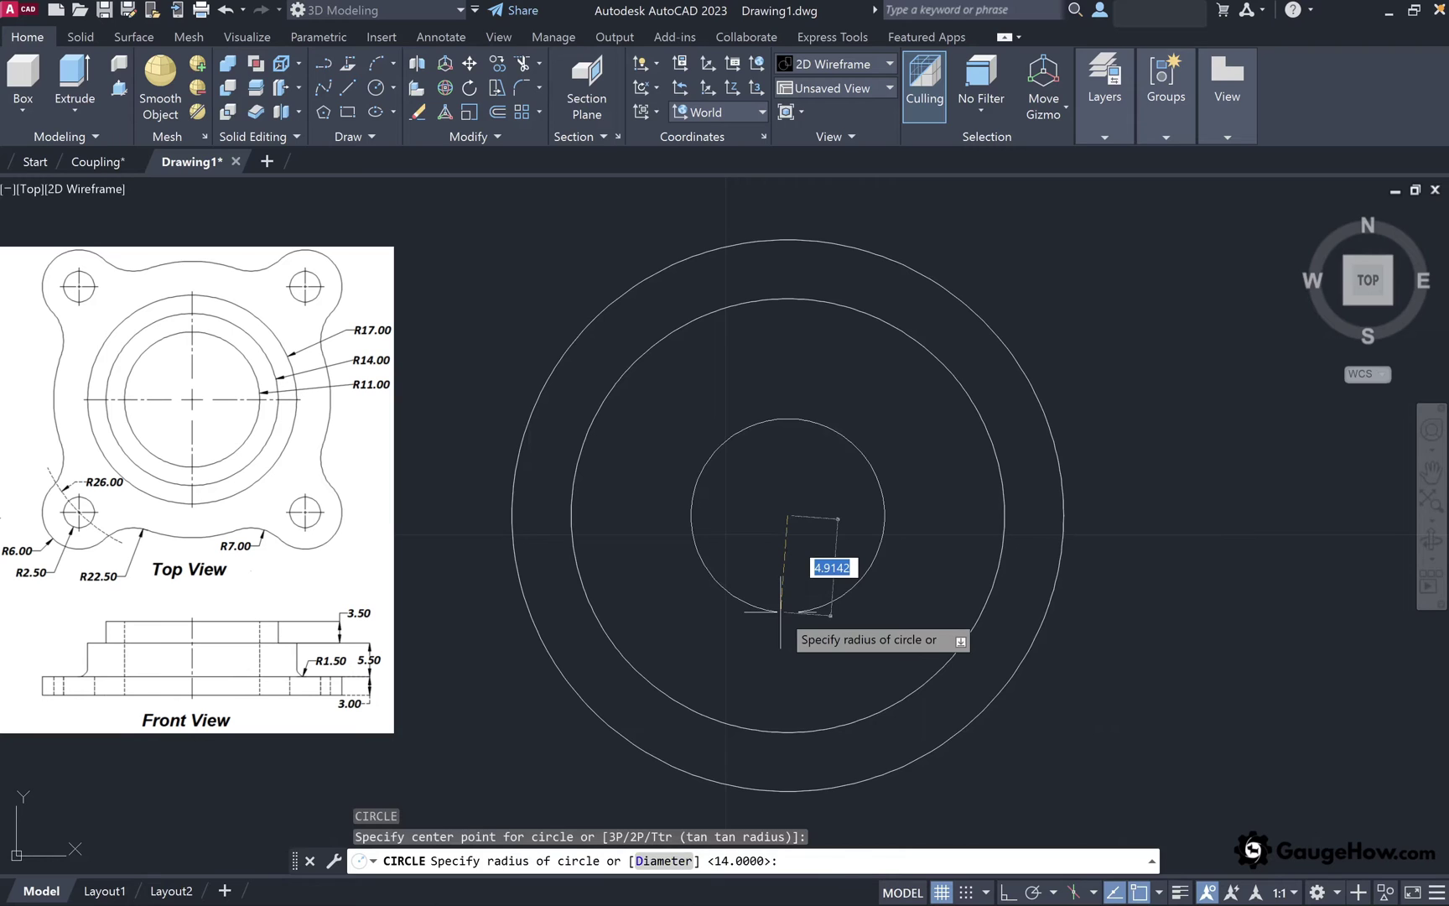
type("17")
key("Return")
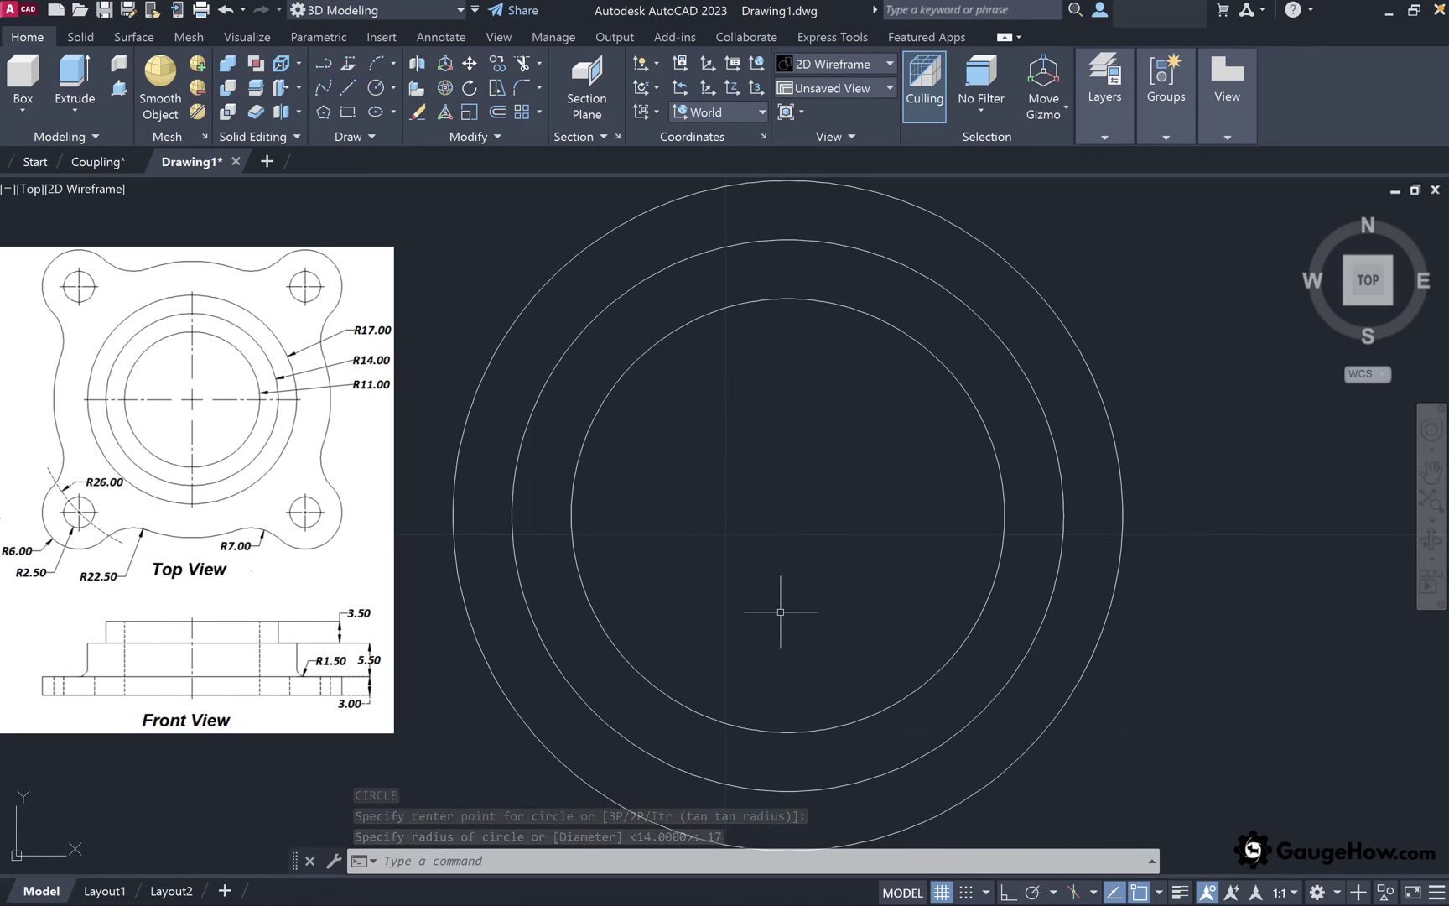
Add a concentric circle of radius 26 around the three existing circles as the bolt-hole reference circle
scroll(780, 611, "down", 2)
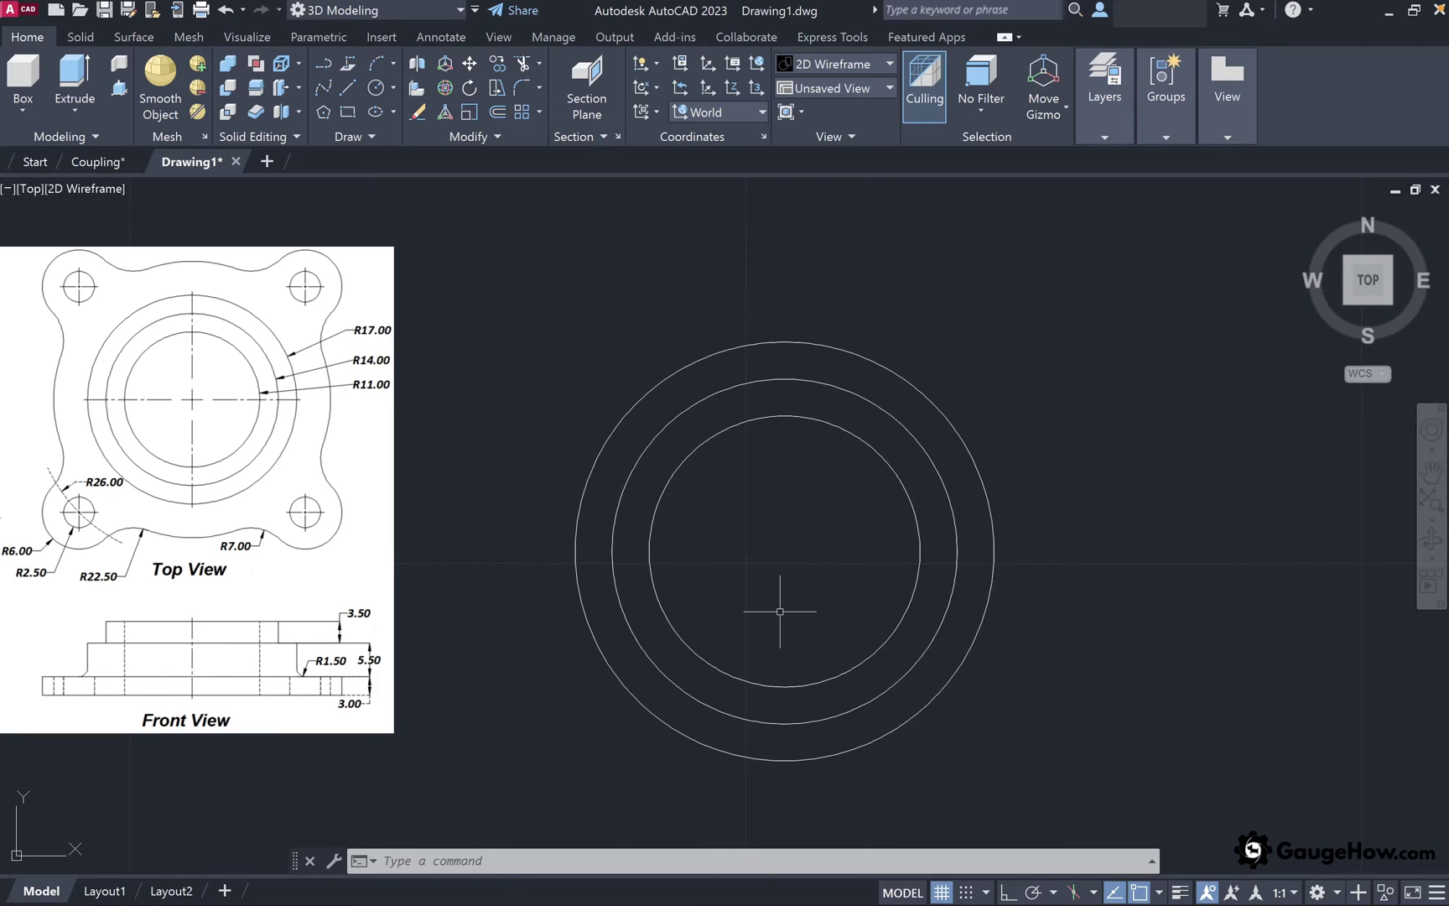
type("c")
key("Return")
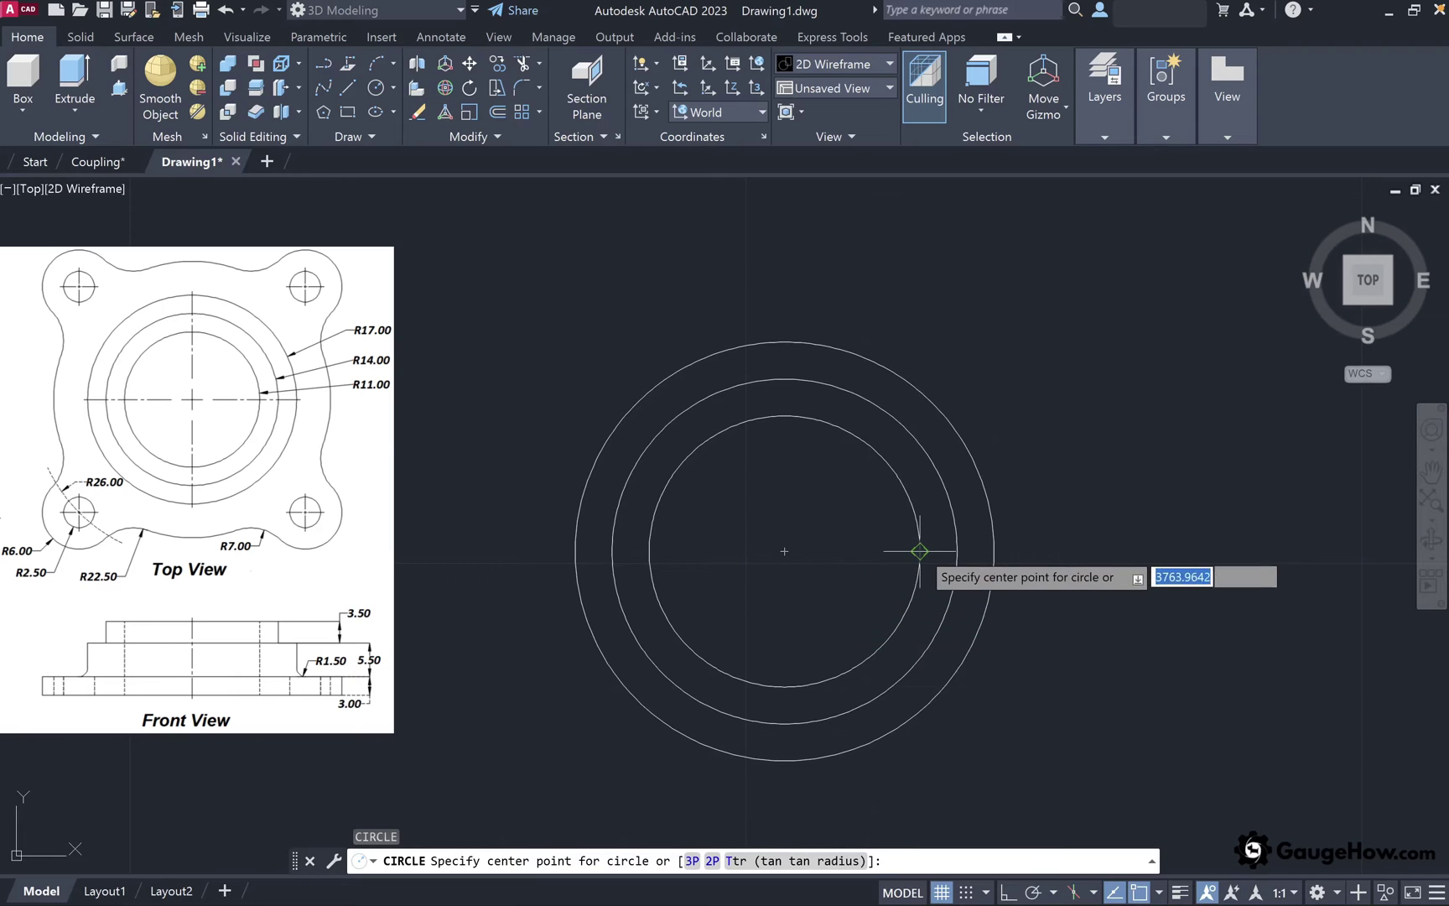
left_click(784, 551)
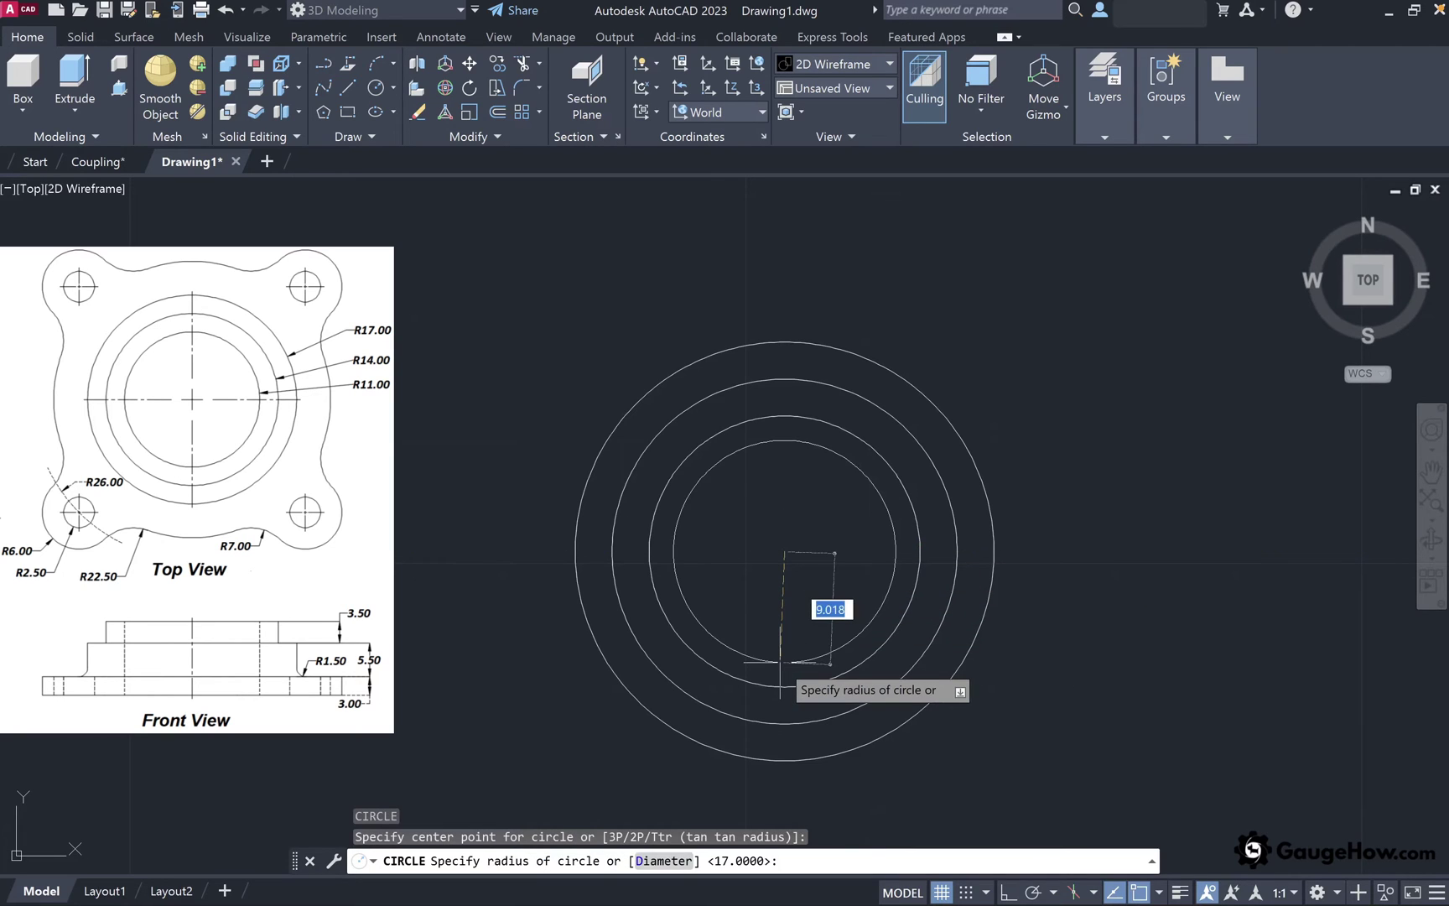
type("26")
key("Return")
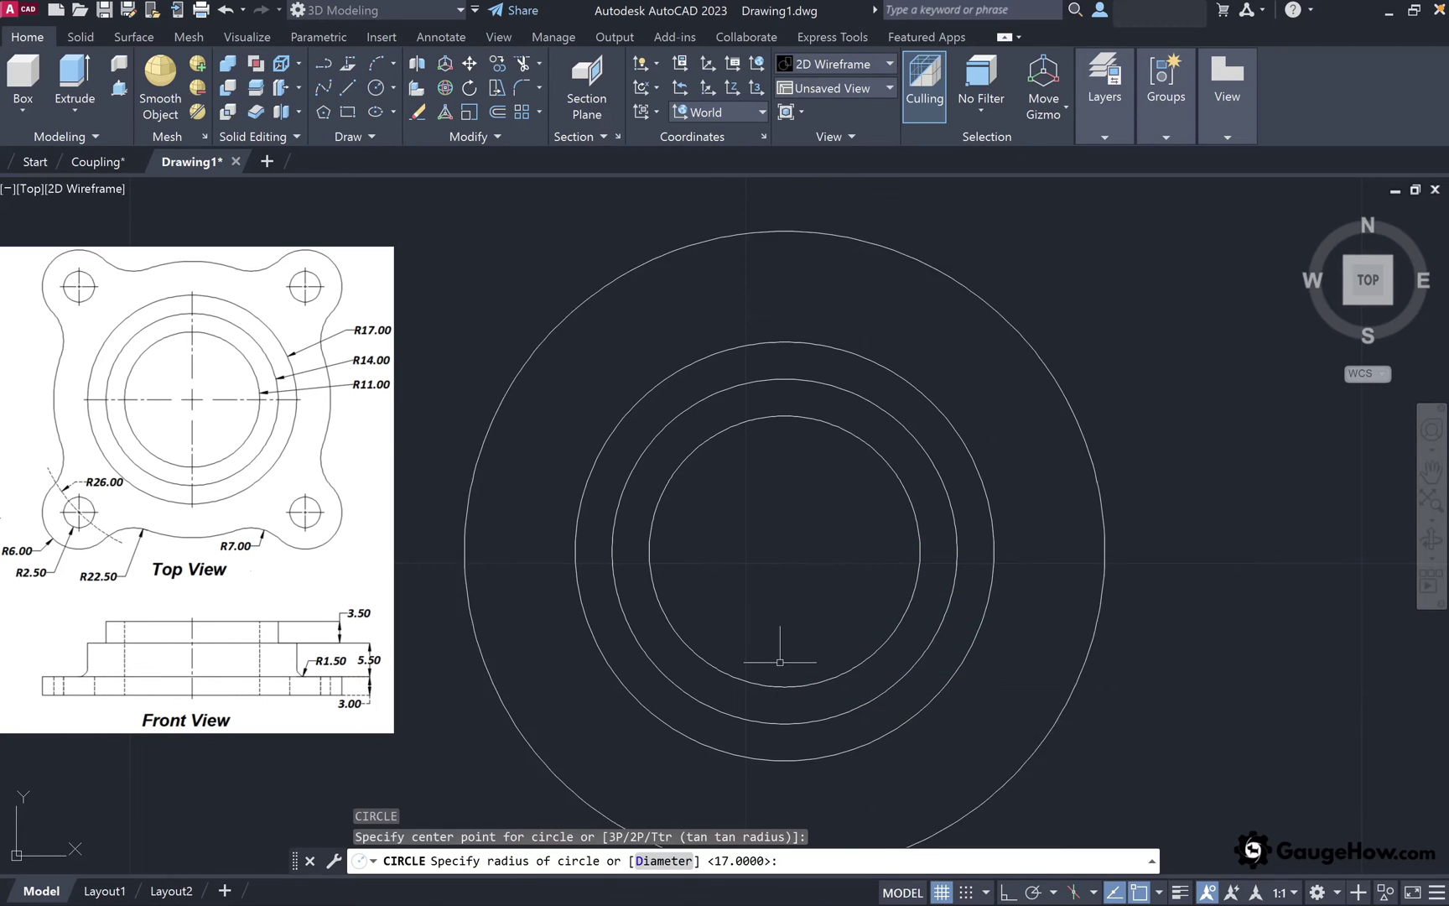
Turn on polar tracking with 45-degree angle increments
middle_click_drag(761, 650, 730, 617)
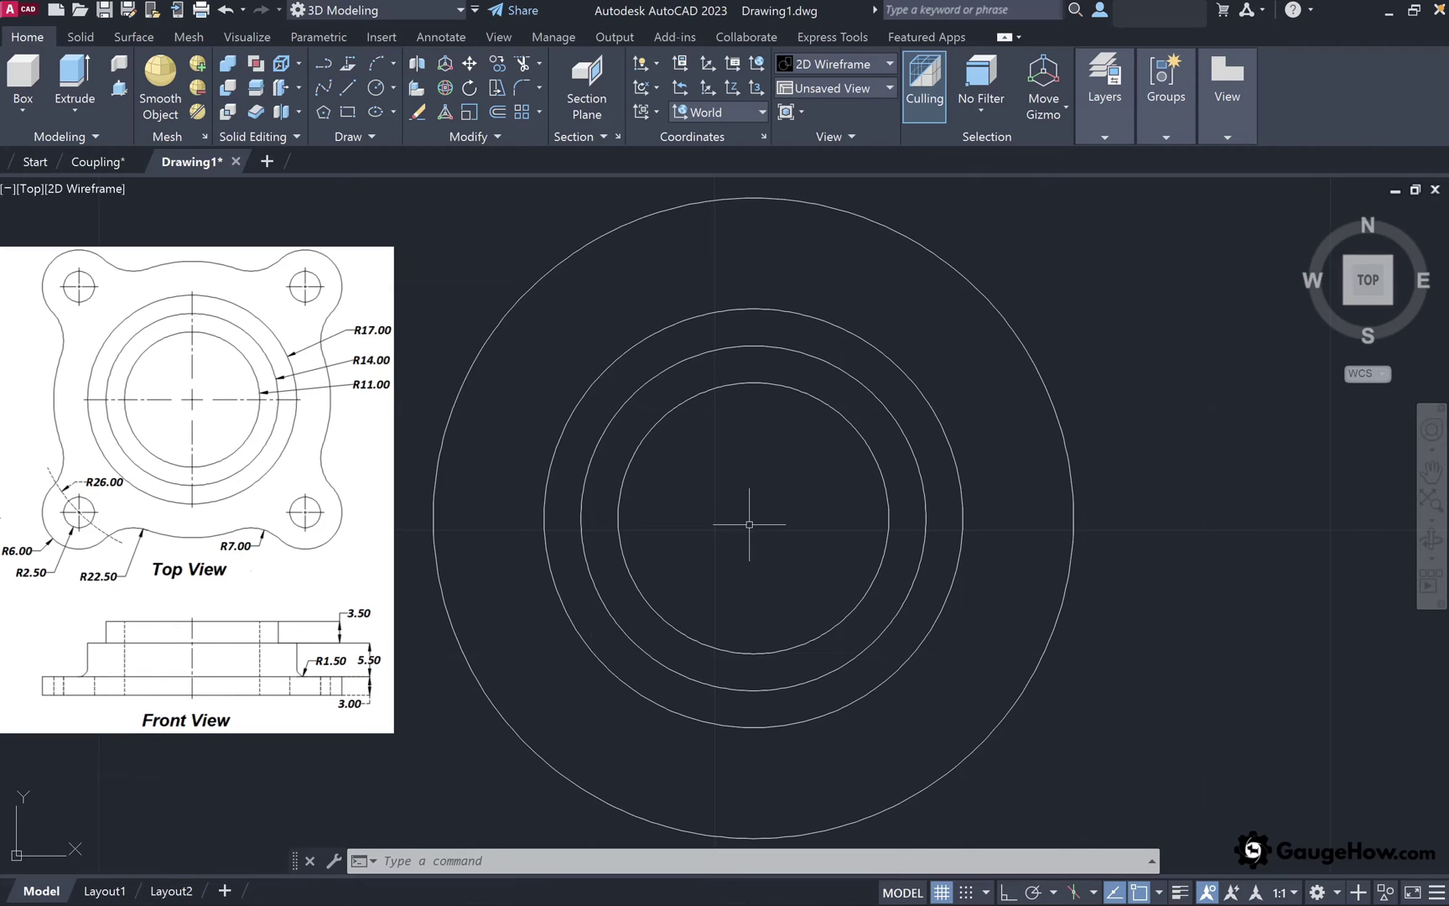
left_click(1053, 892)
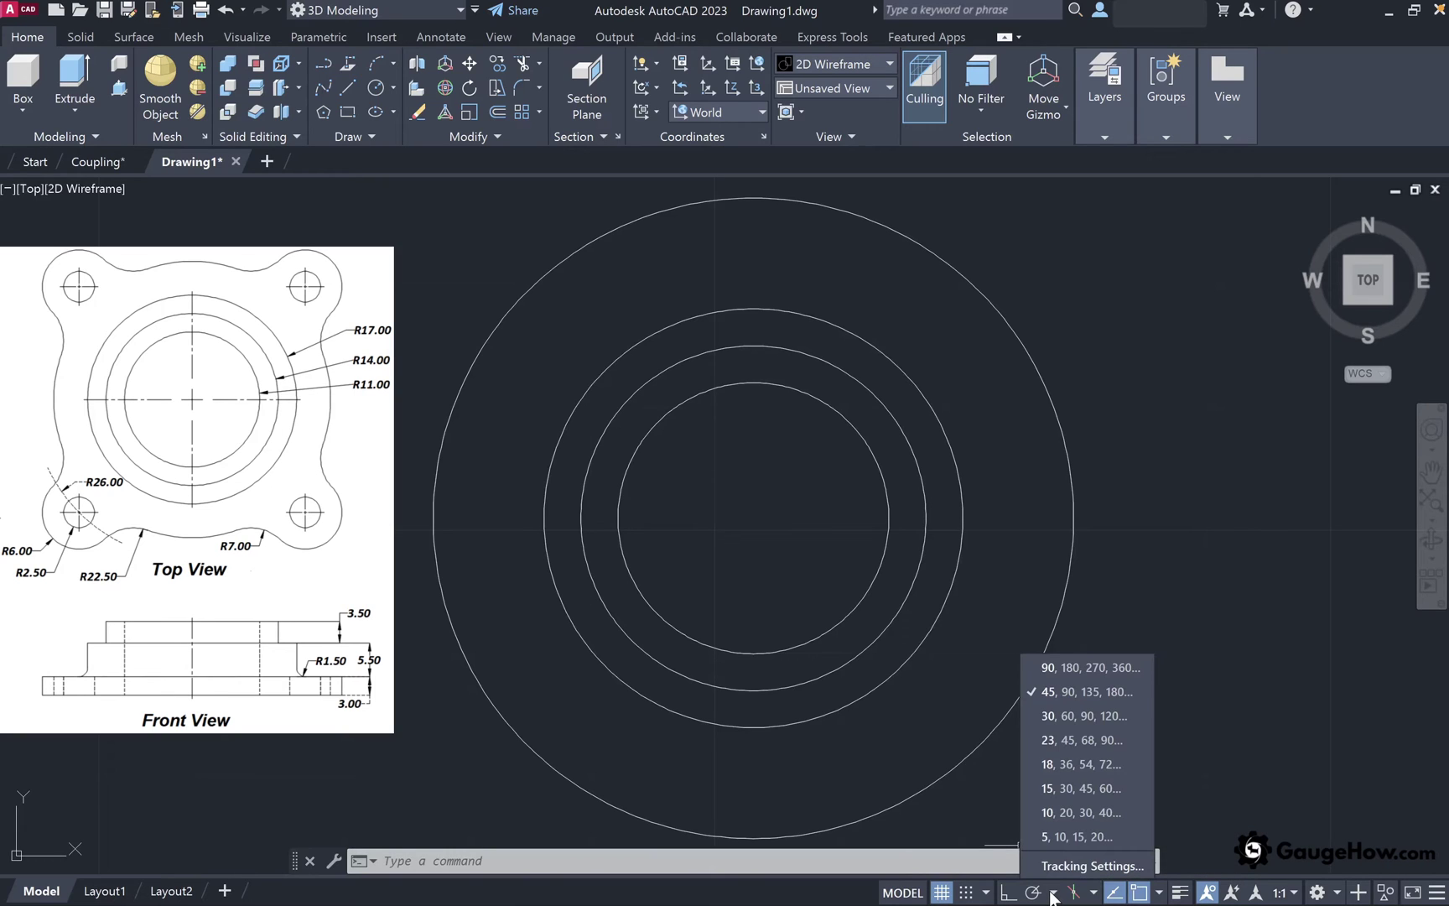
left_click(1053, 695)
left_click(1053, 892)
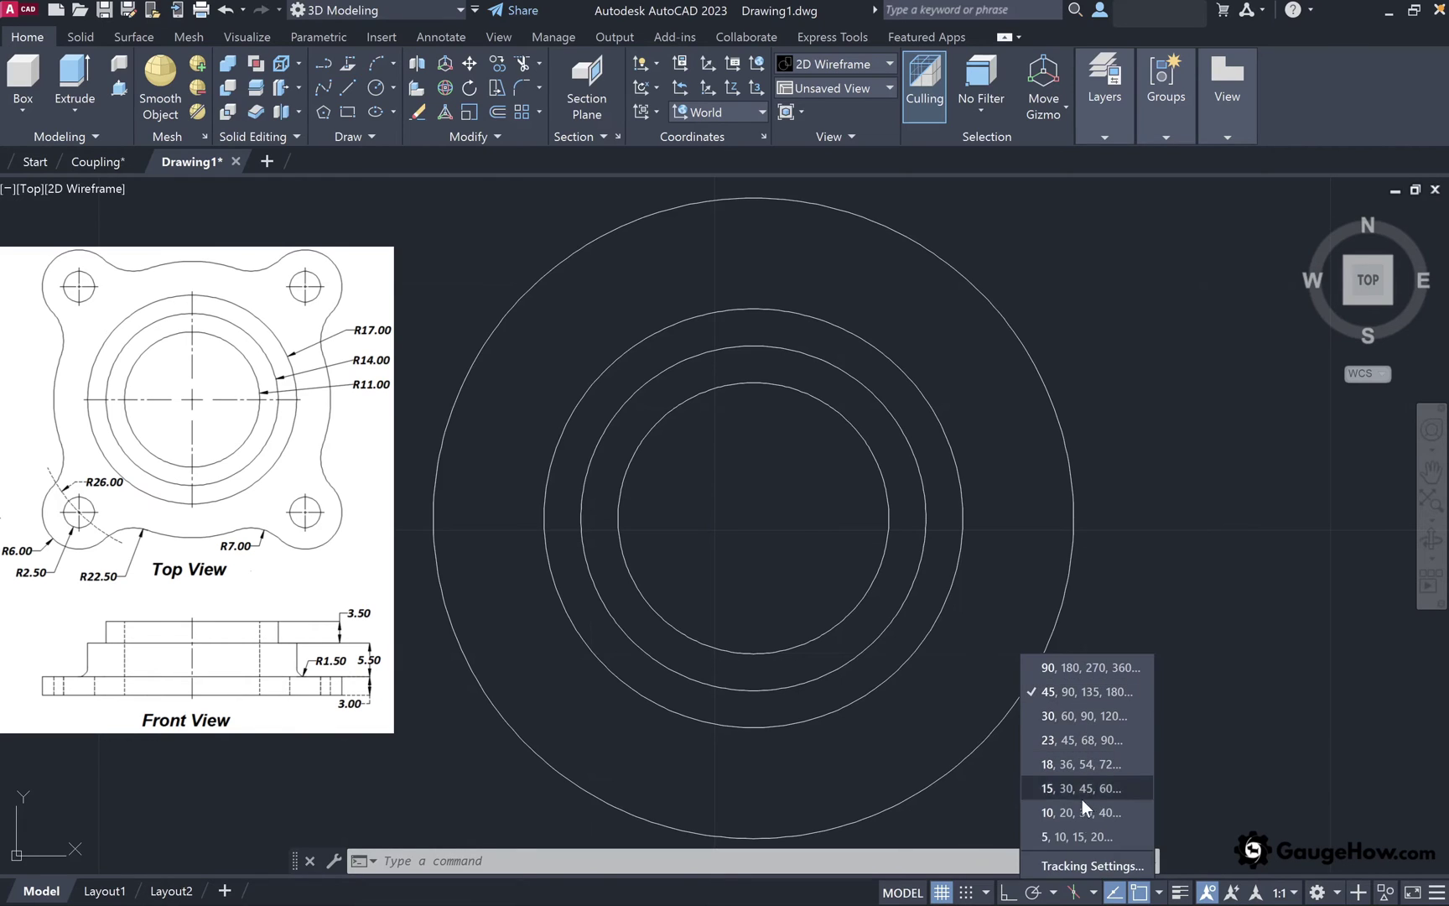
left_click(1040, 889)
left_click(1035, 891)
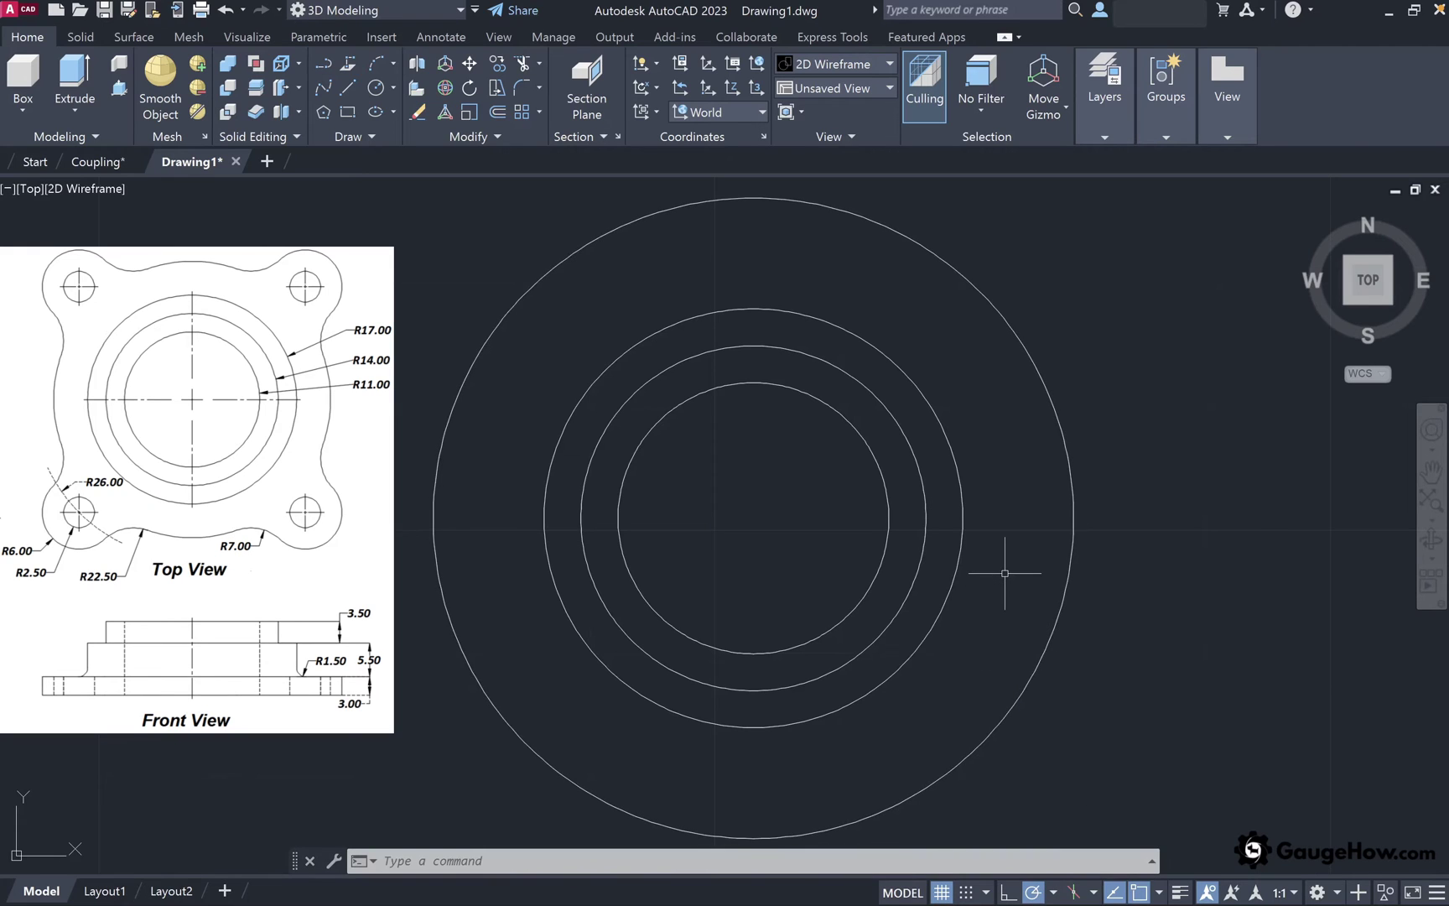
Draw a line from the common centre at 45 degrees, ending just outside the radius 26 circle
type("l")
key("Return")
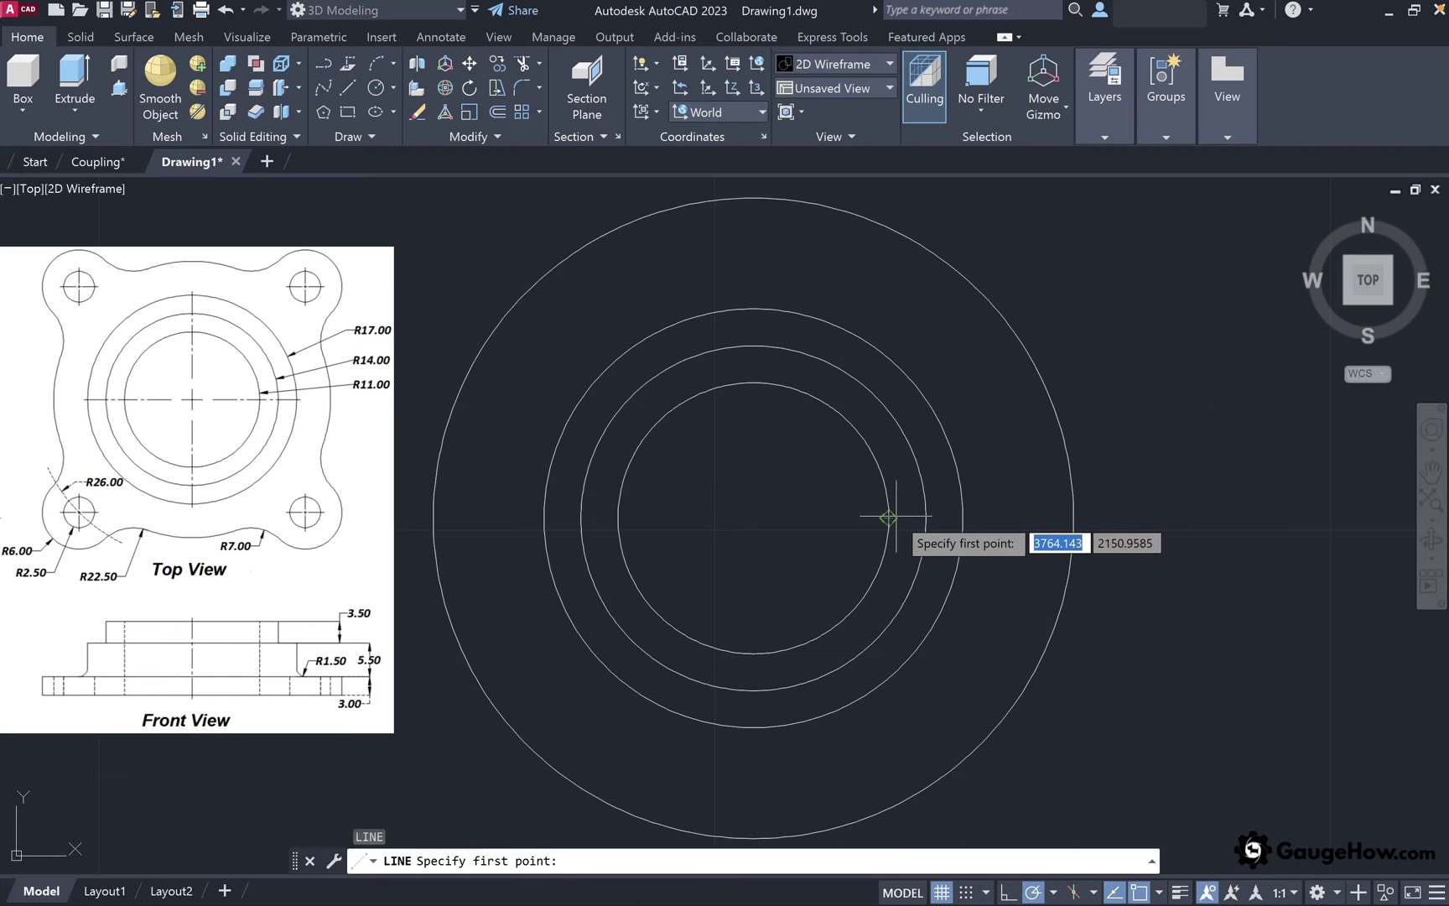
left_click(753, 517)
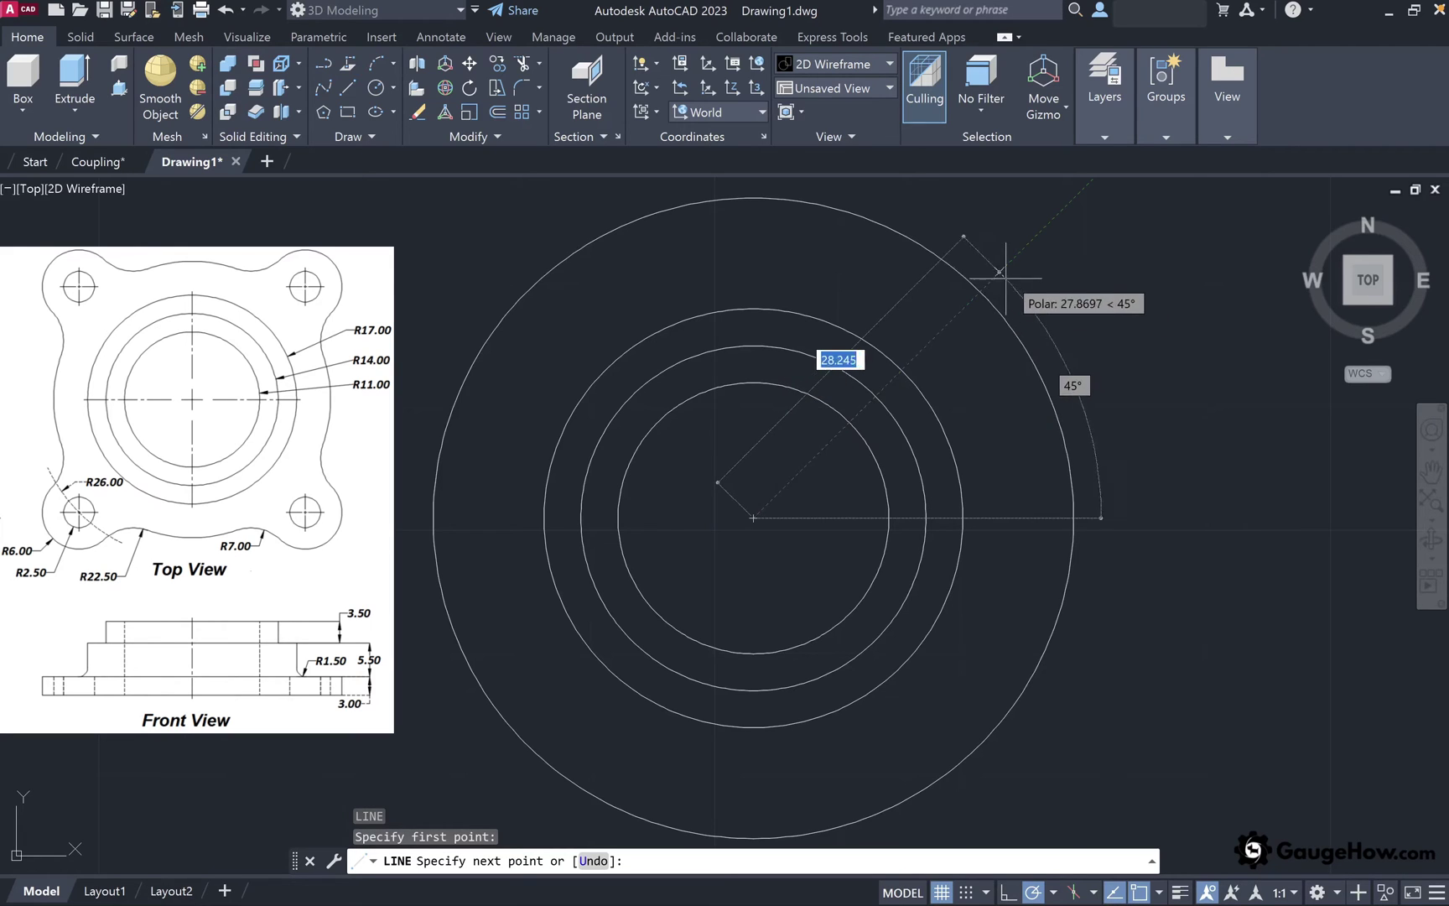
left_click(1029, 243)
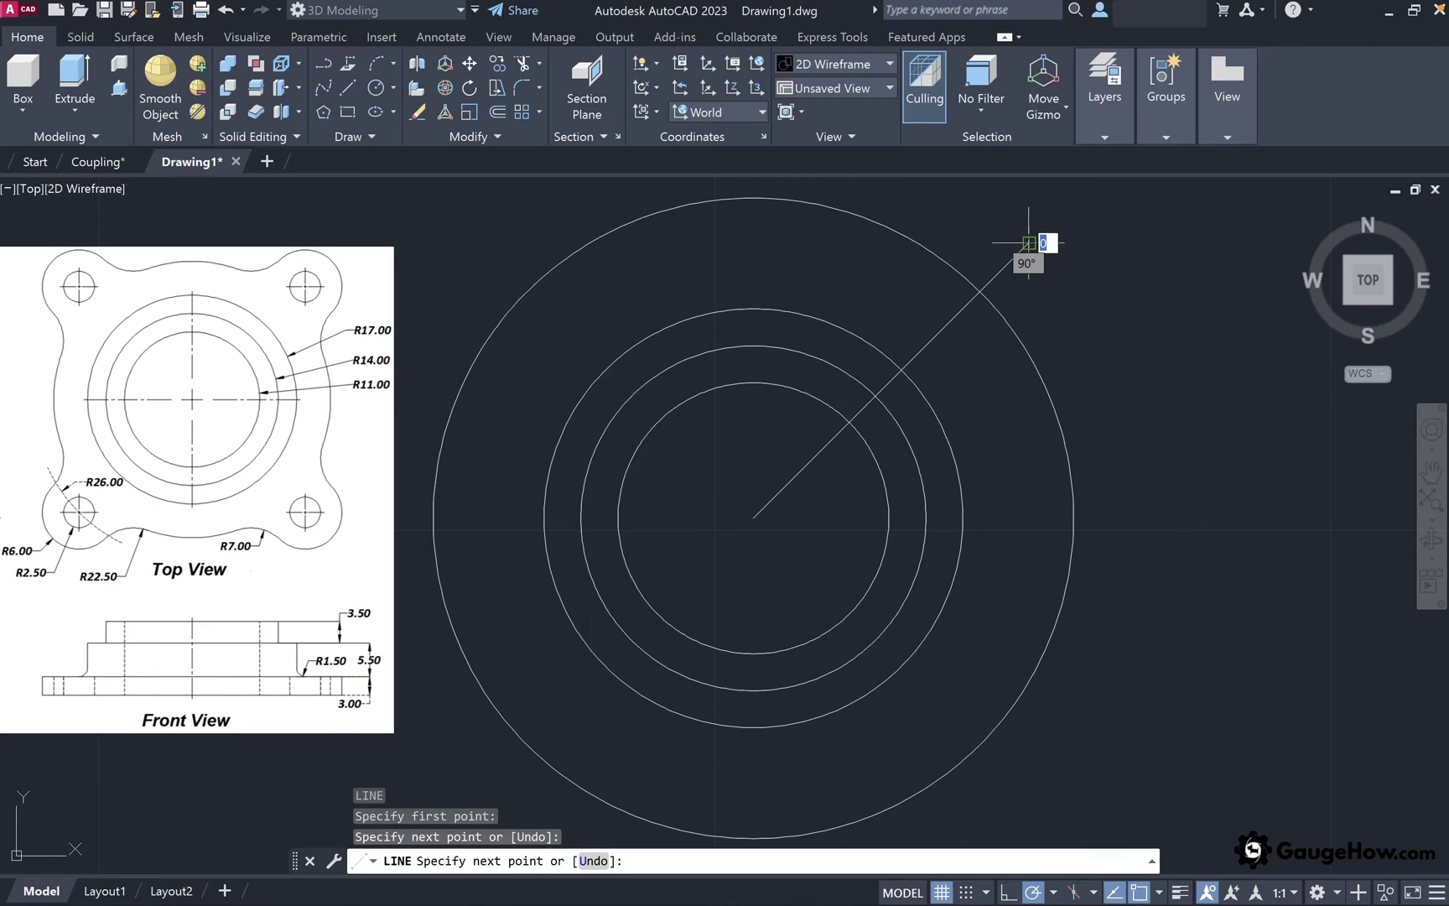
key("Return")
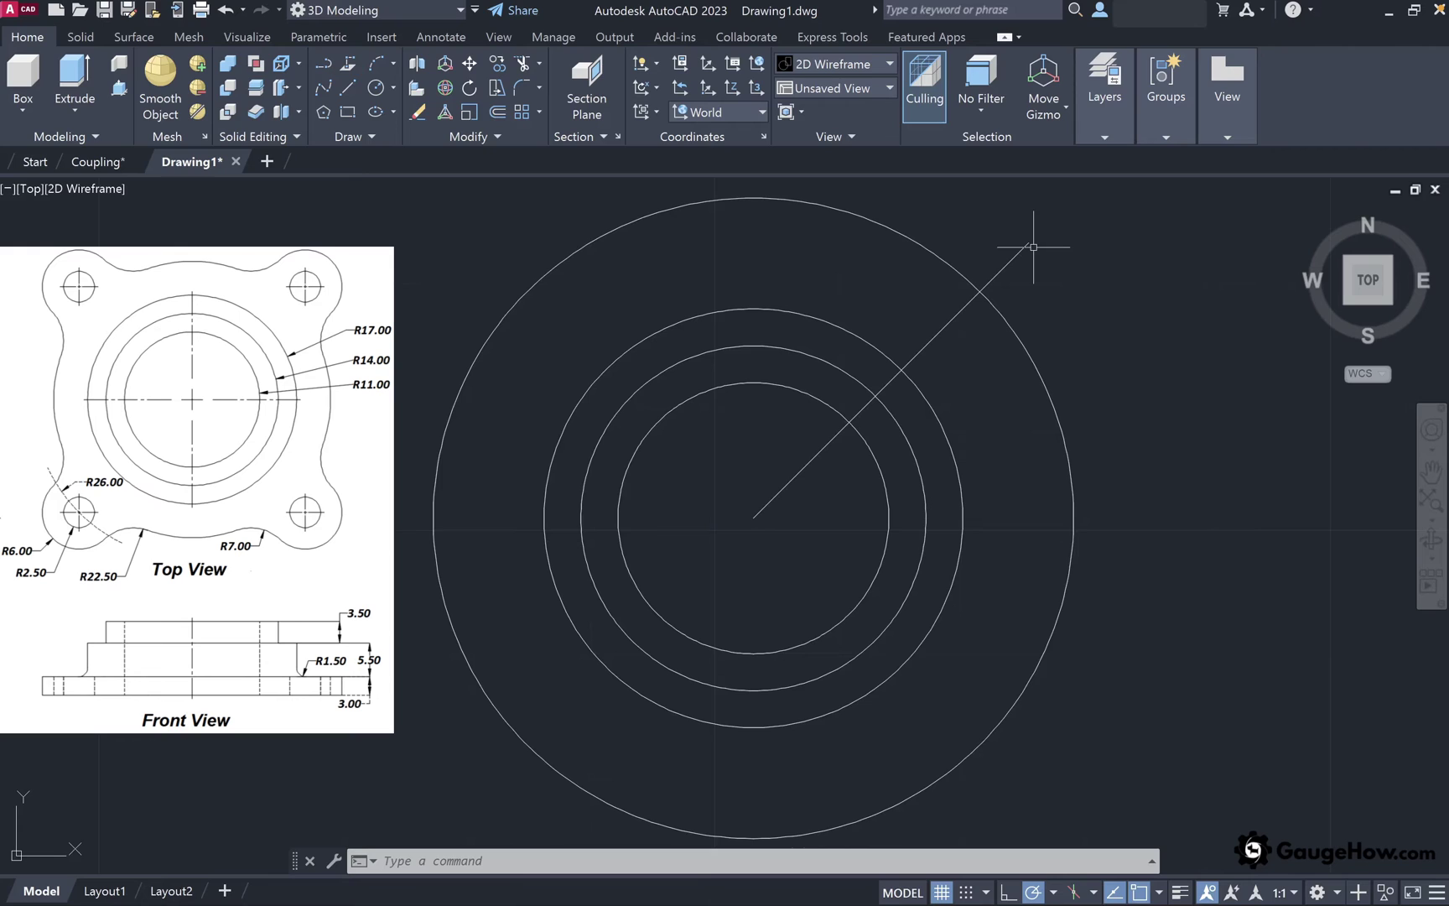
Draw a hole circle of radius 2.5 where the 45-degree line crosses the radius 26 circle
type("c")
key("Return")
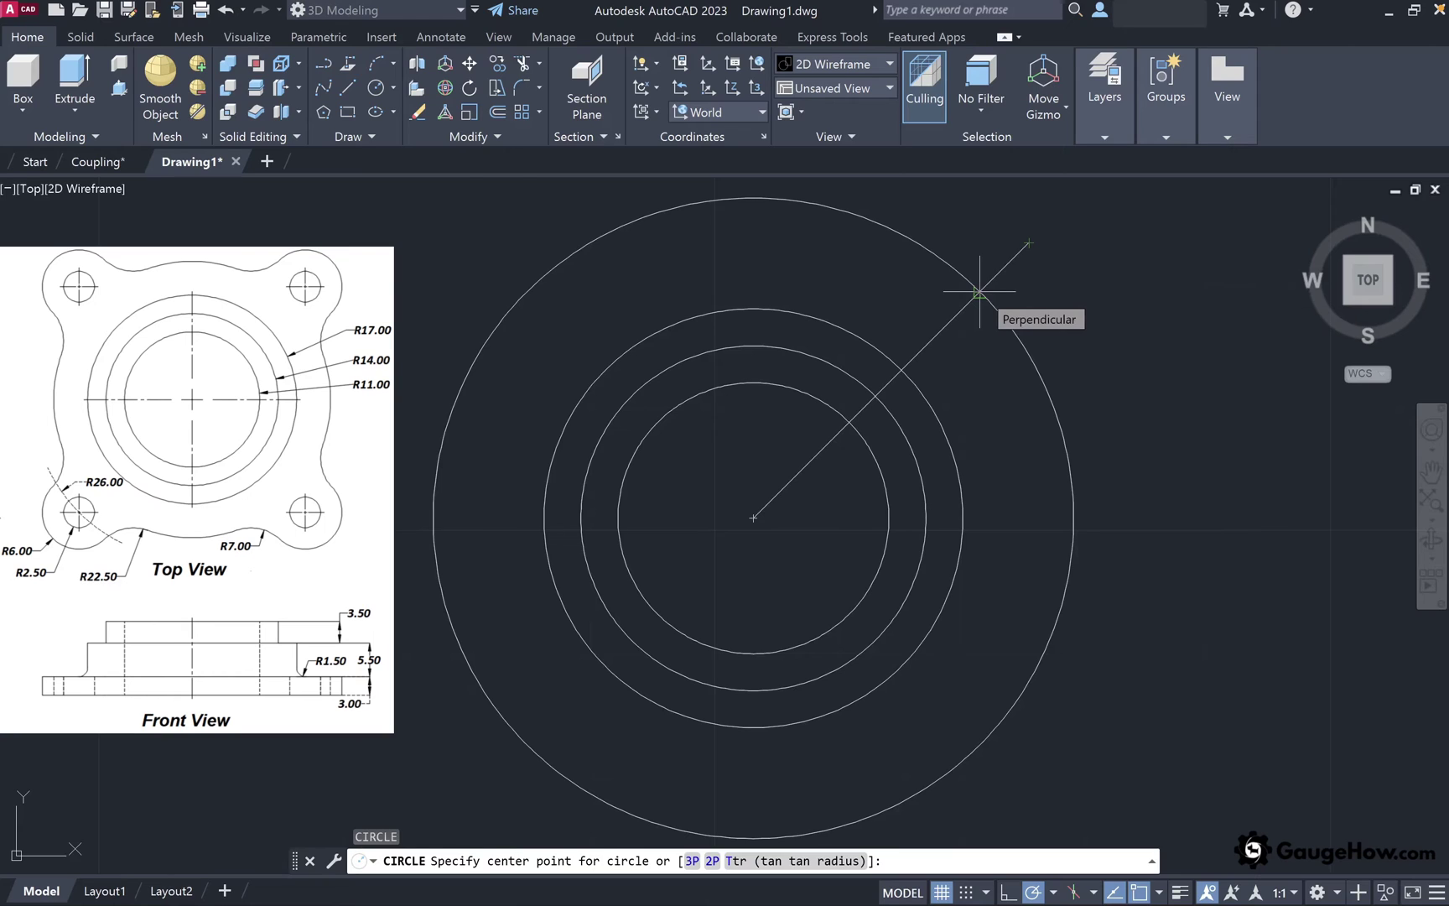
left_click(978, 291)
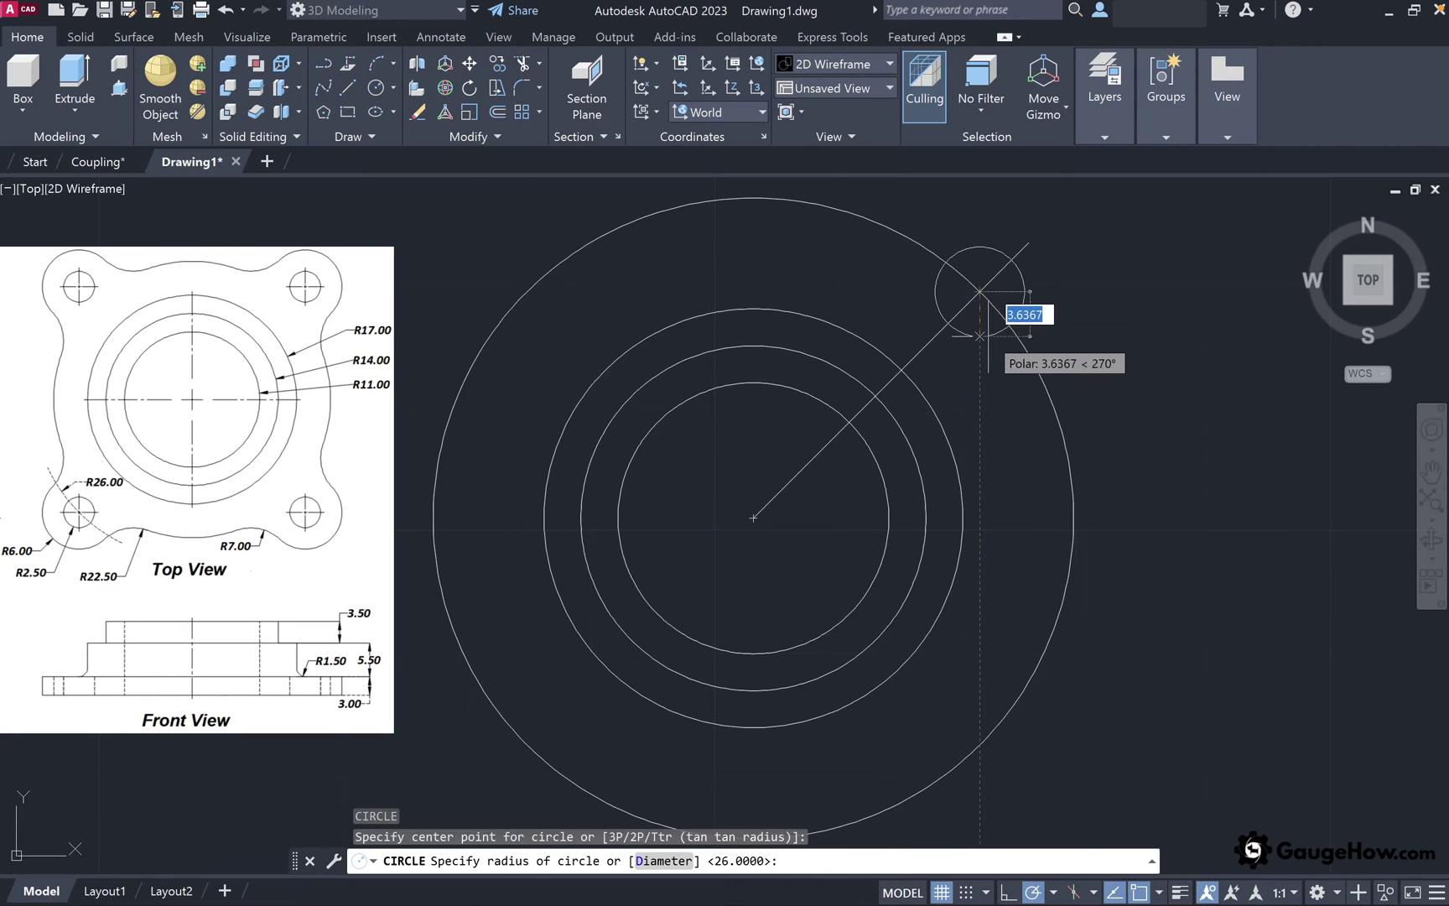
type("2.")
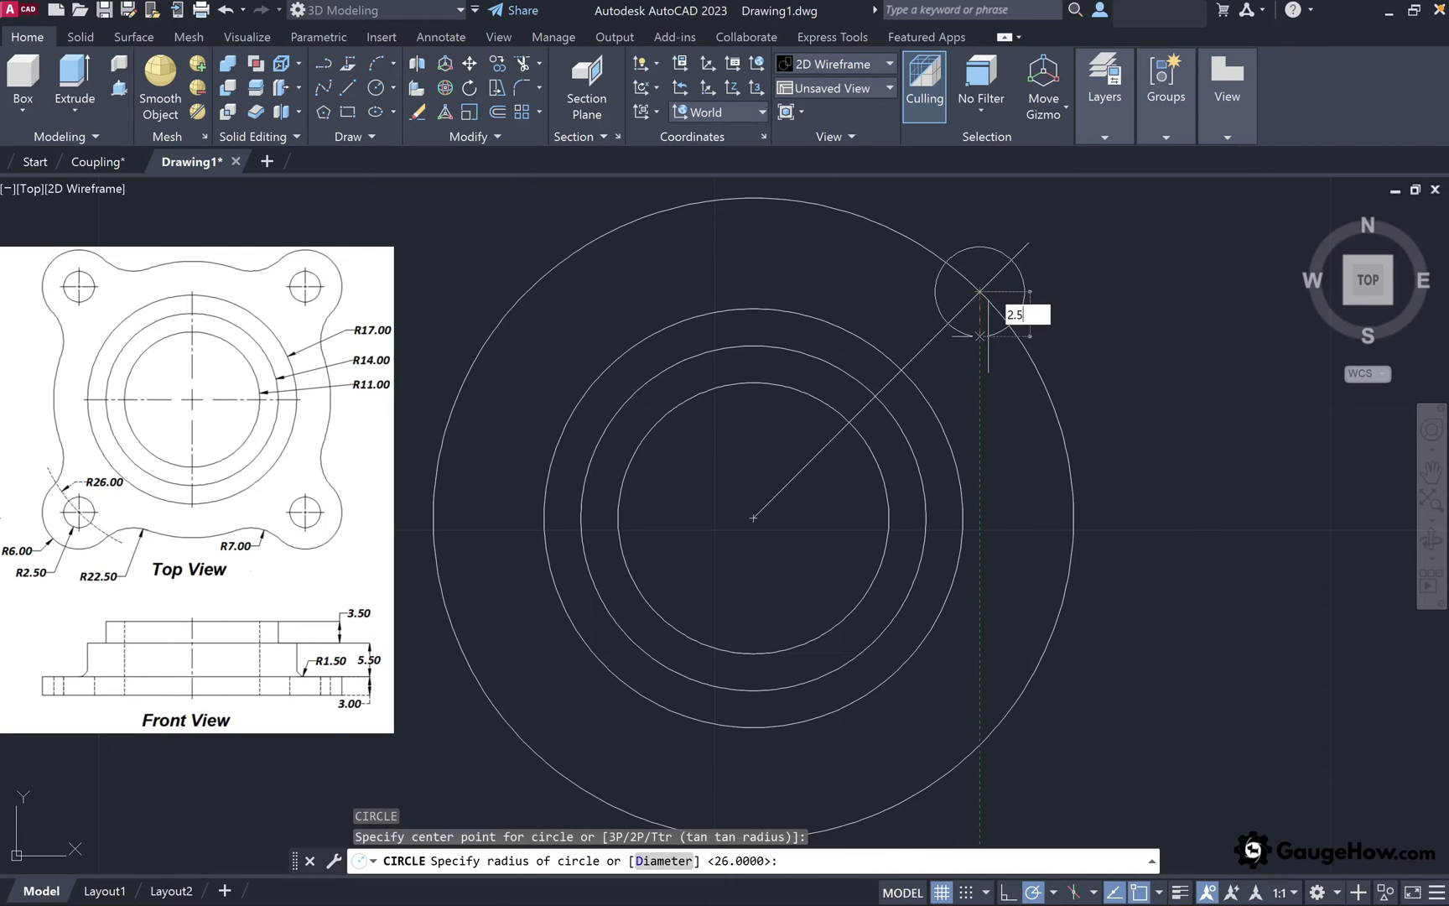
type("5")
key("Return")
key("Return")
key("Escape")
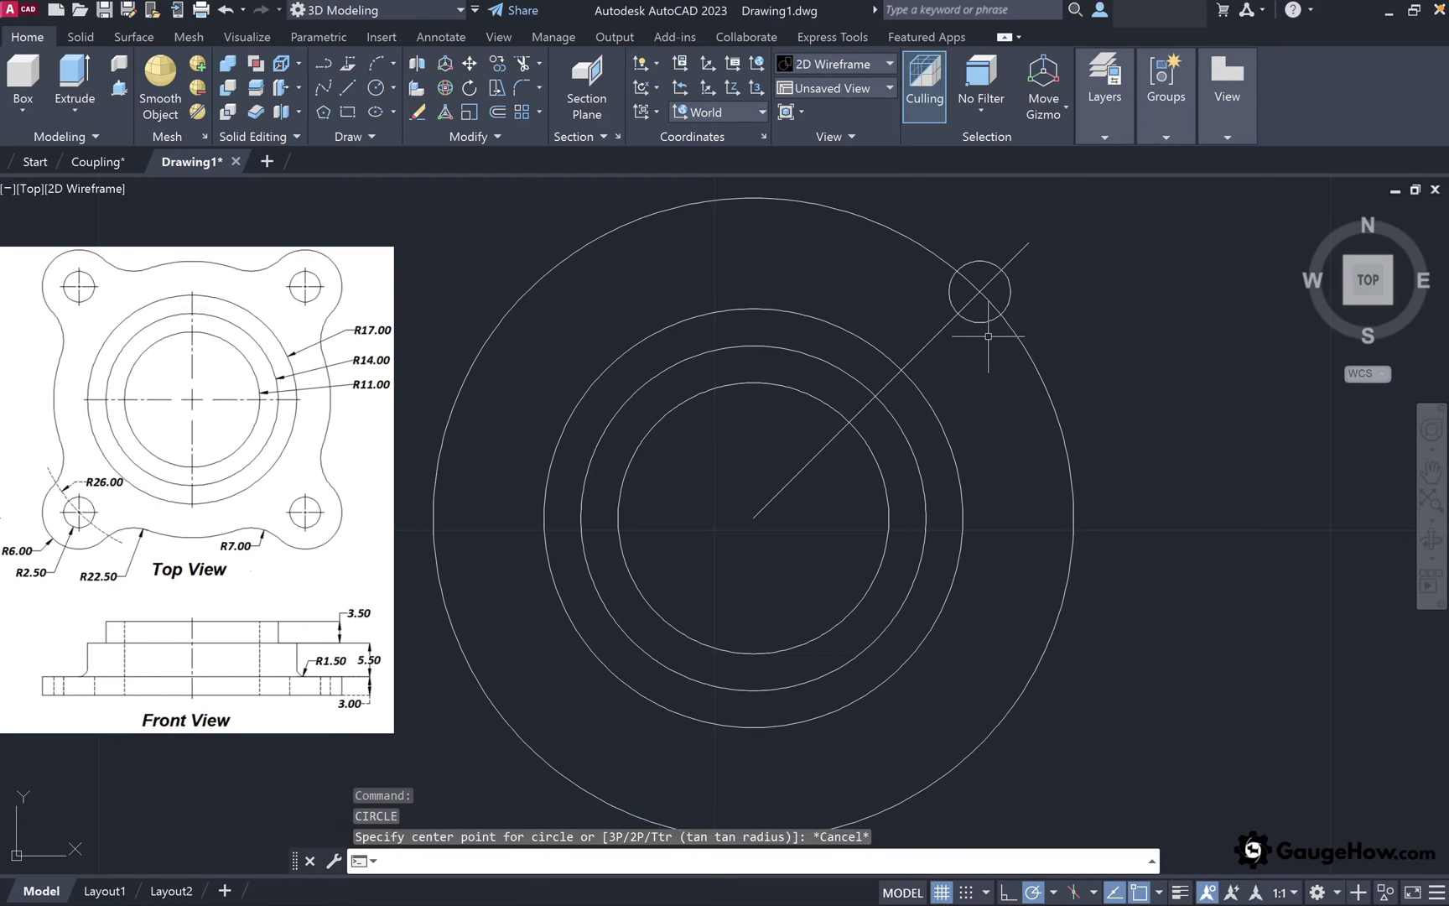
Draw a circle of radius 6 concentric with the small hole circle for the corner lug
key("Return")
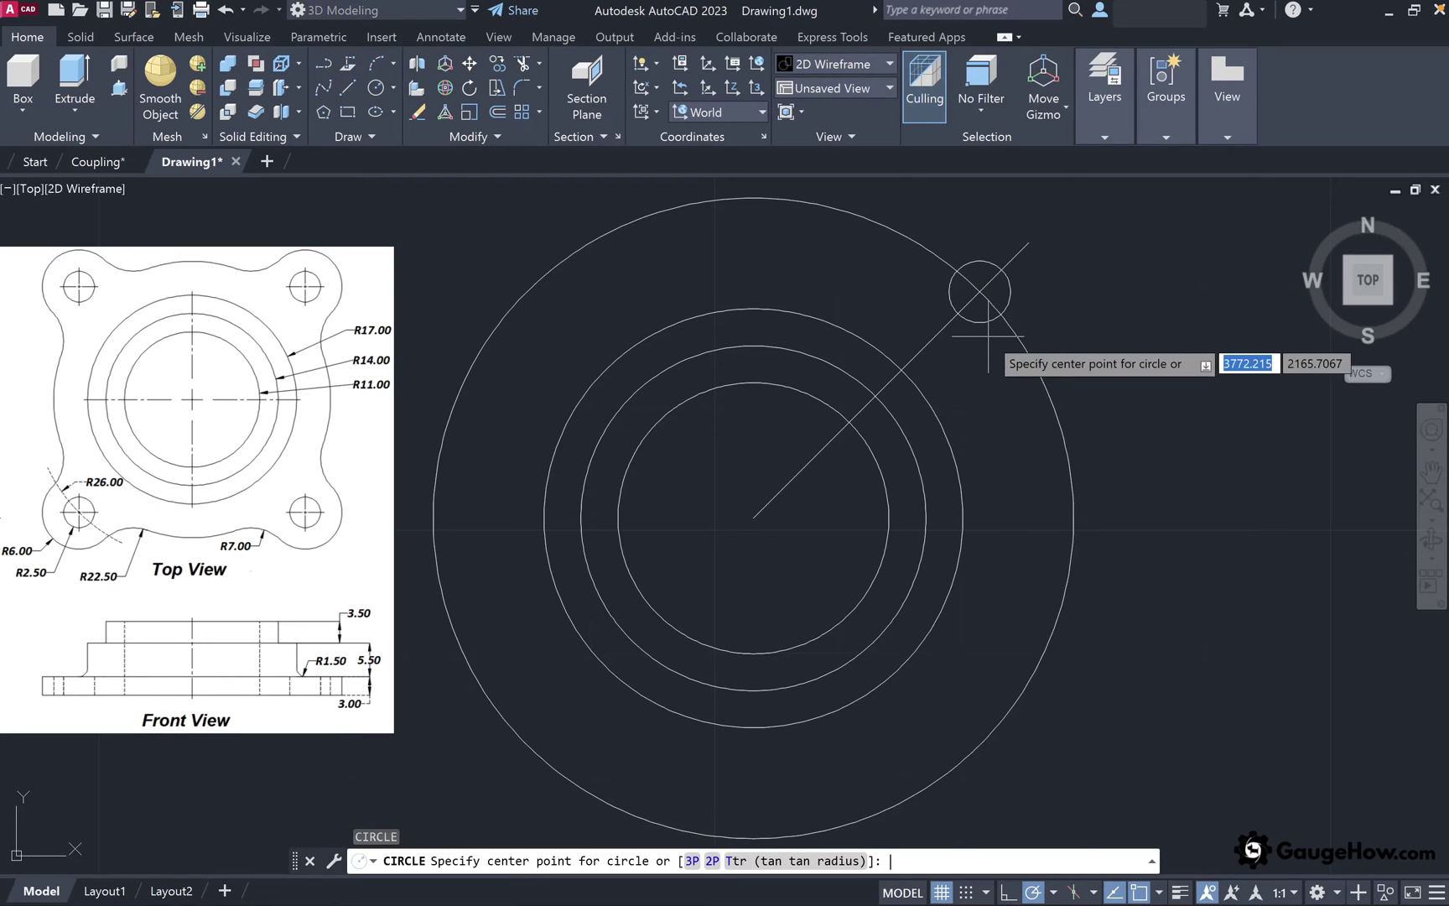
left_click(981, 292)
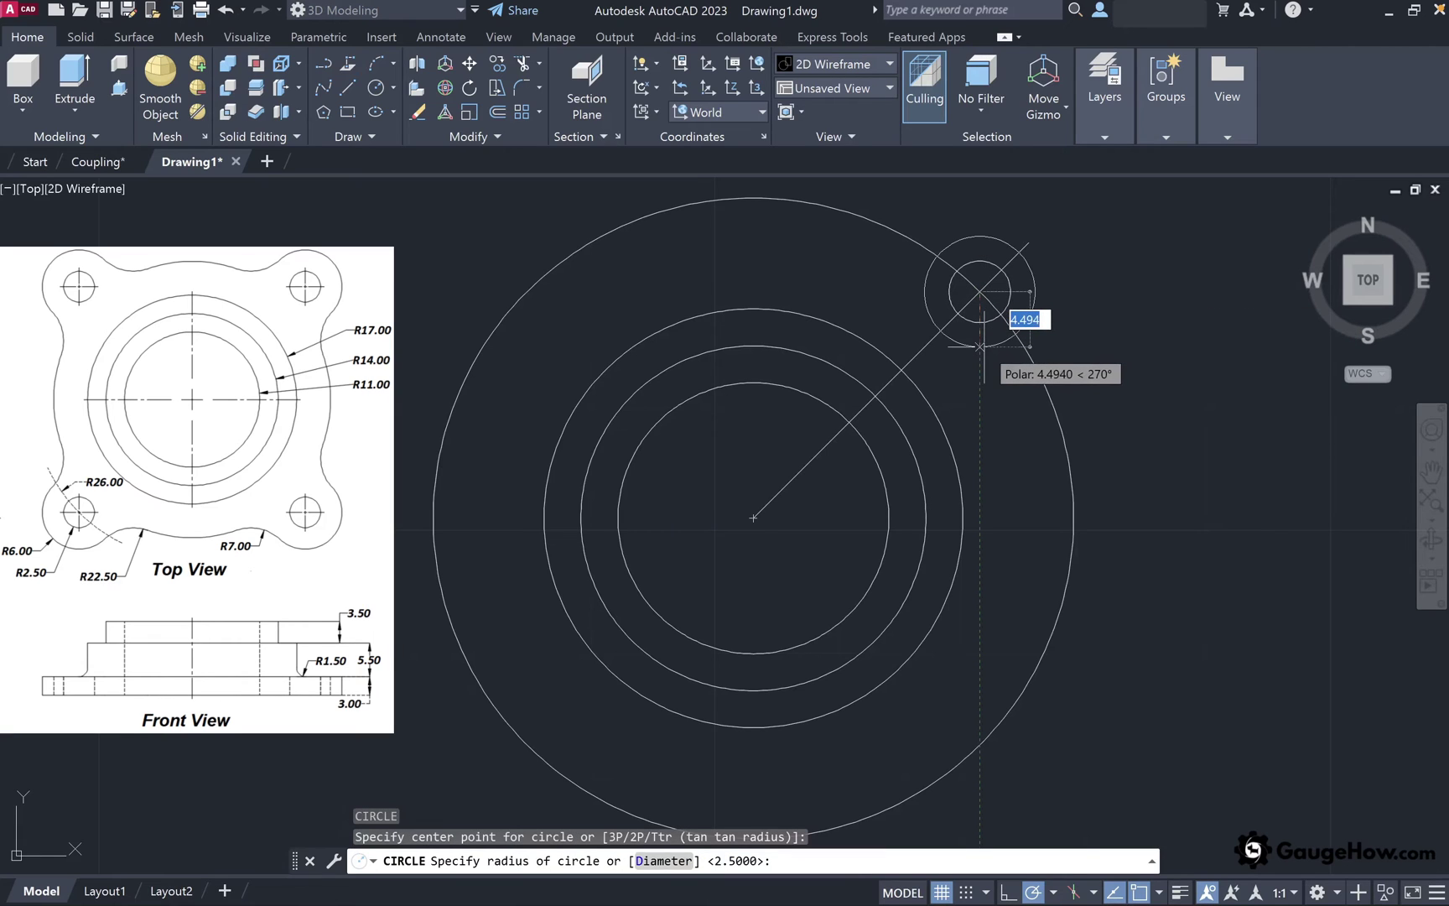
type("6")
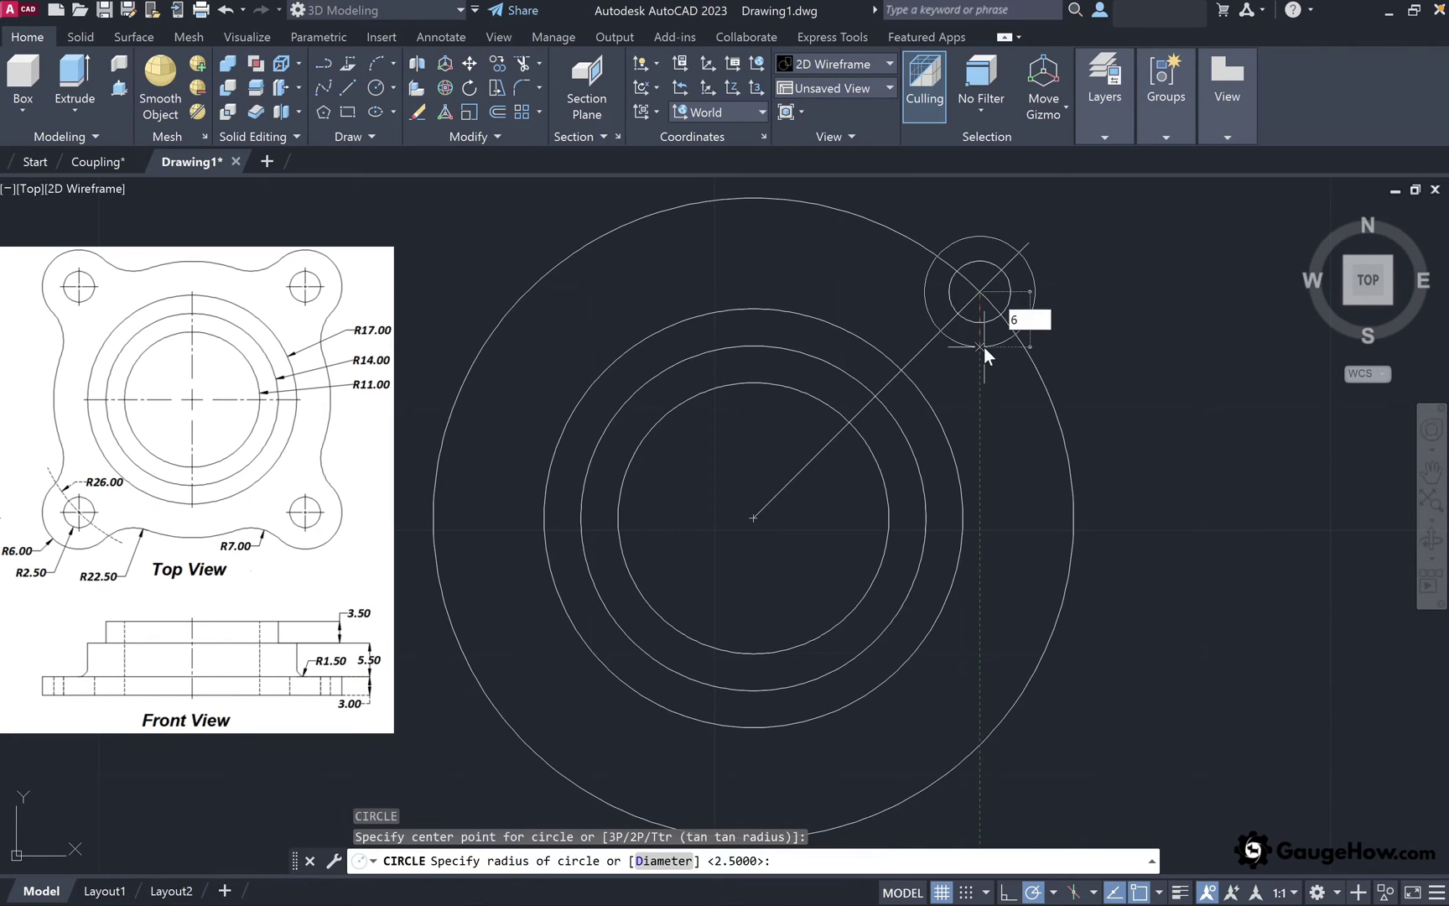
key("Return")
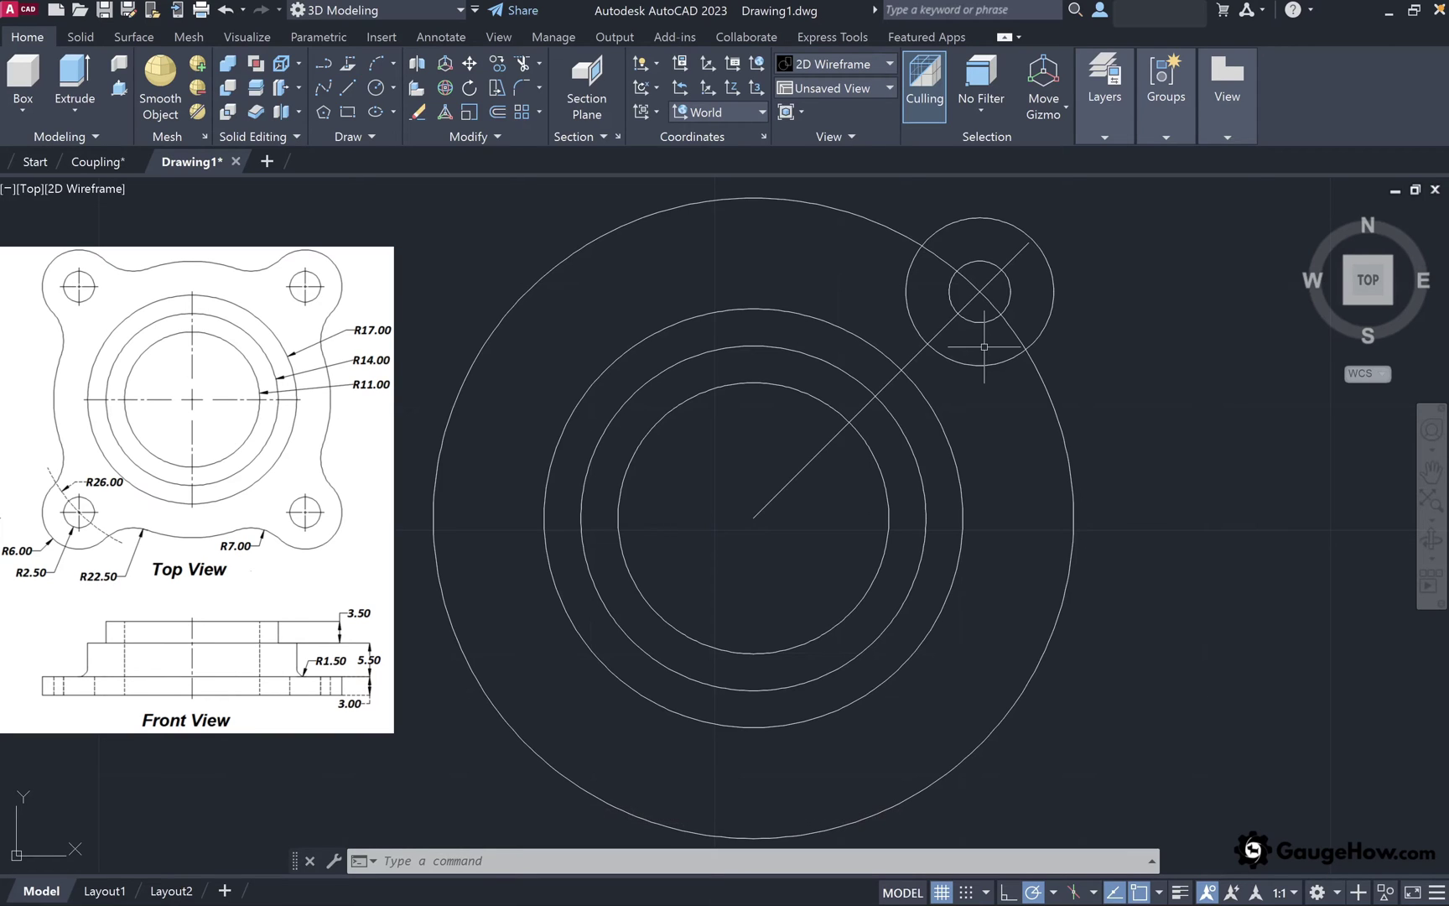
Draw a circle of radius 22.5 from the common centre for the flange's outer edge
type("c")
key("Return")
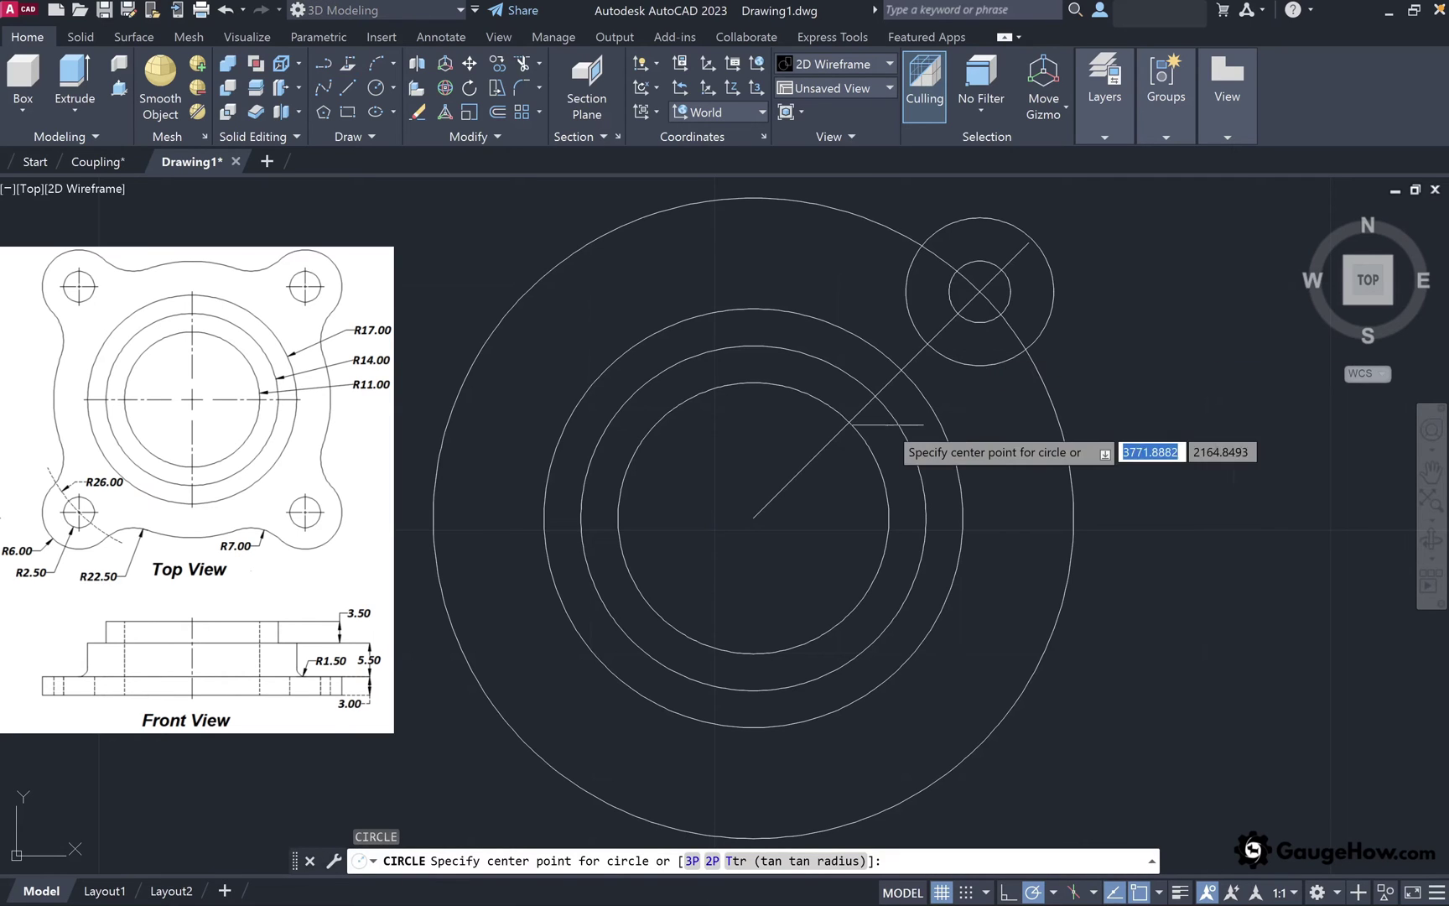
left_click(753, 517)
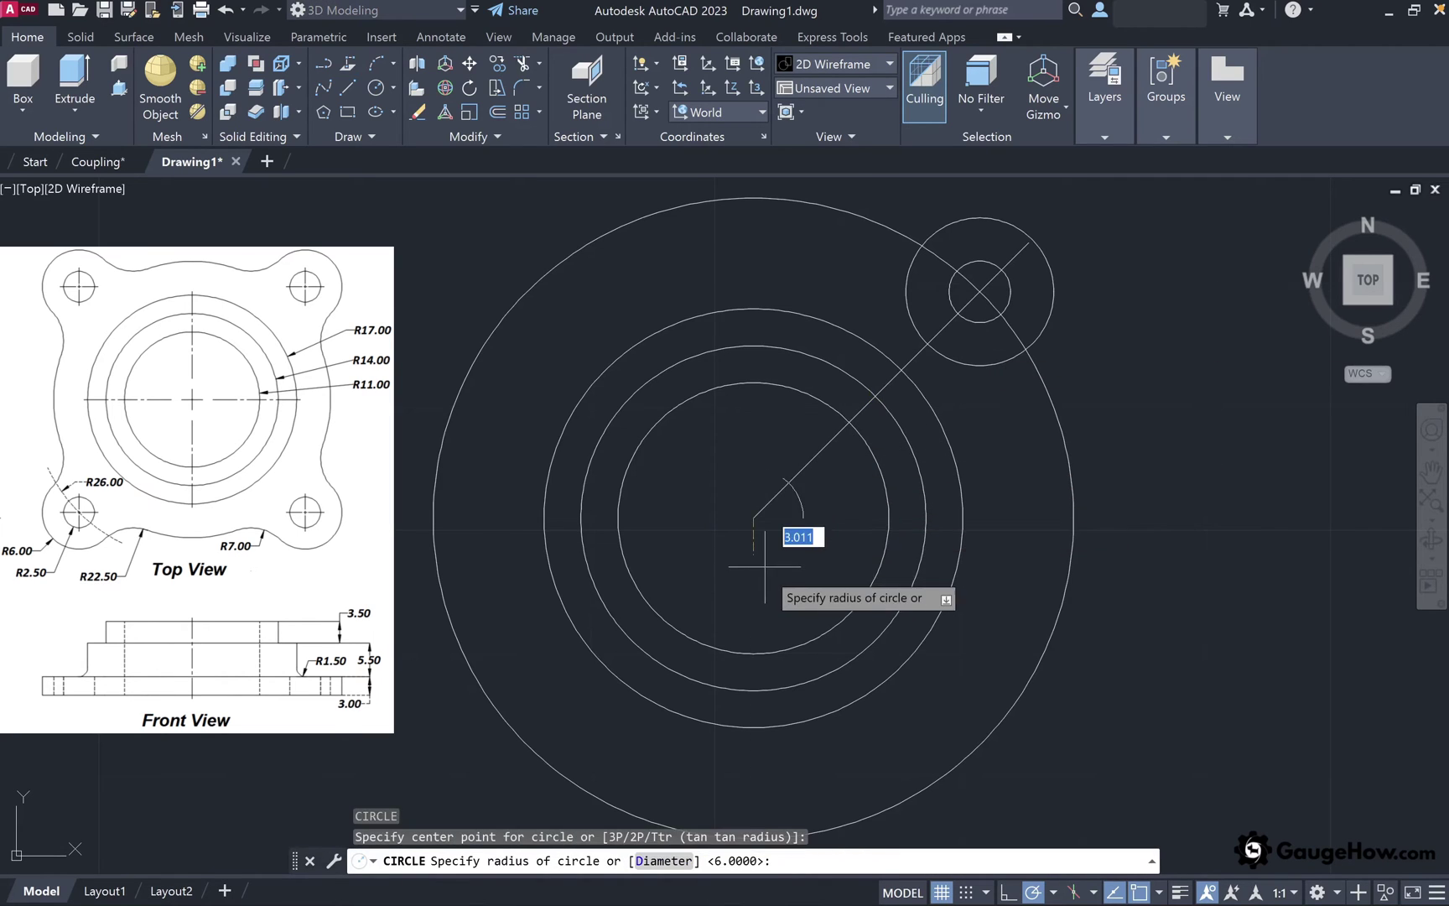
type("22.5")
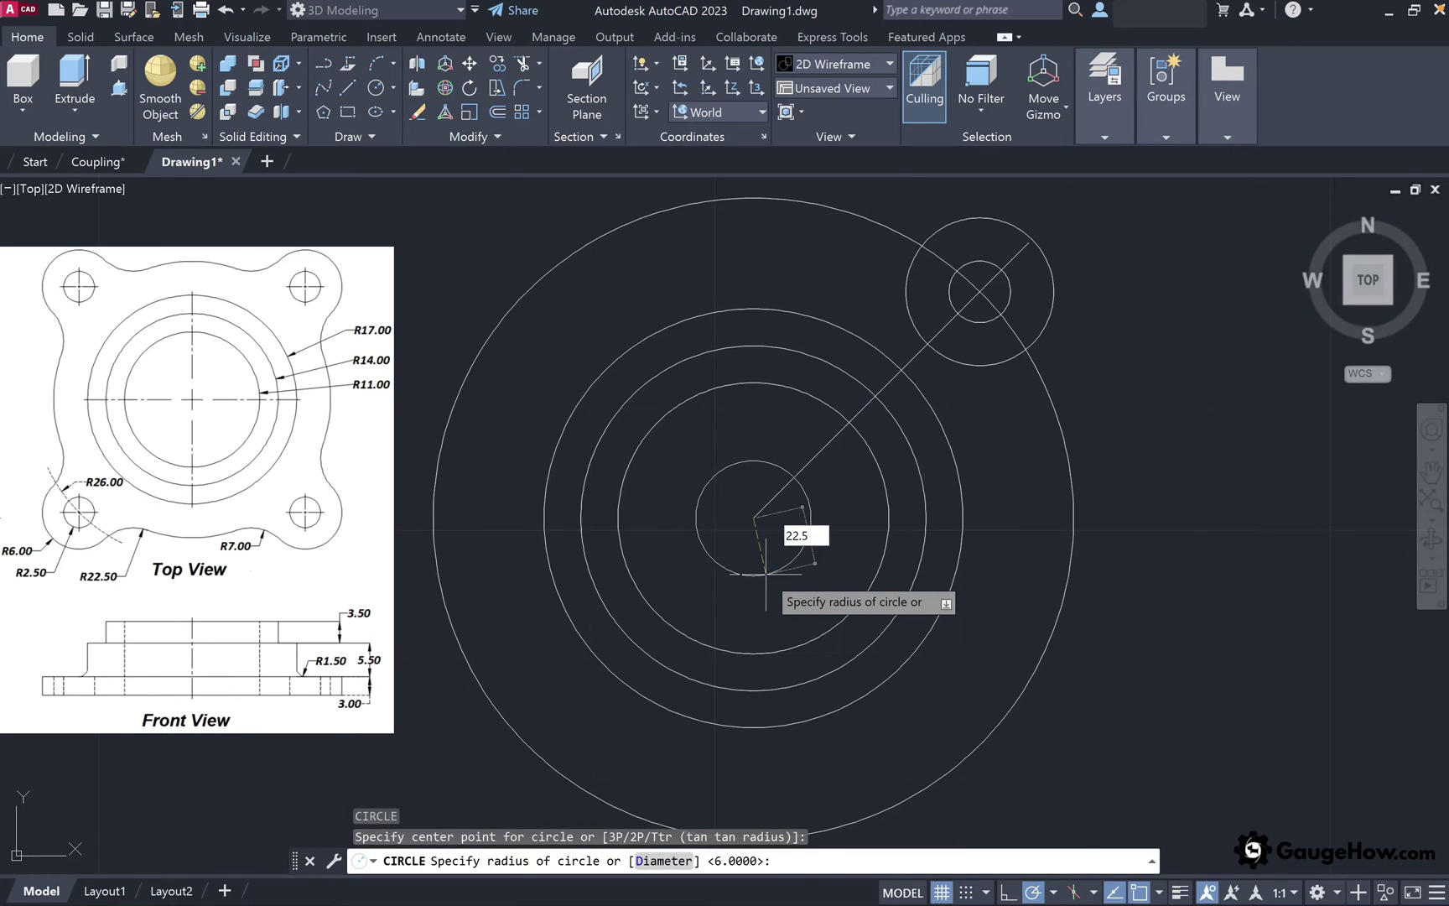
key("Return")
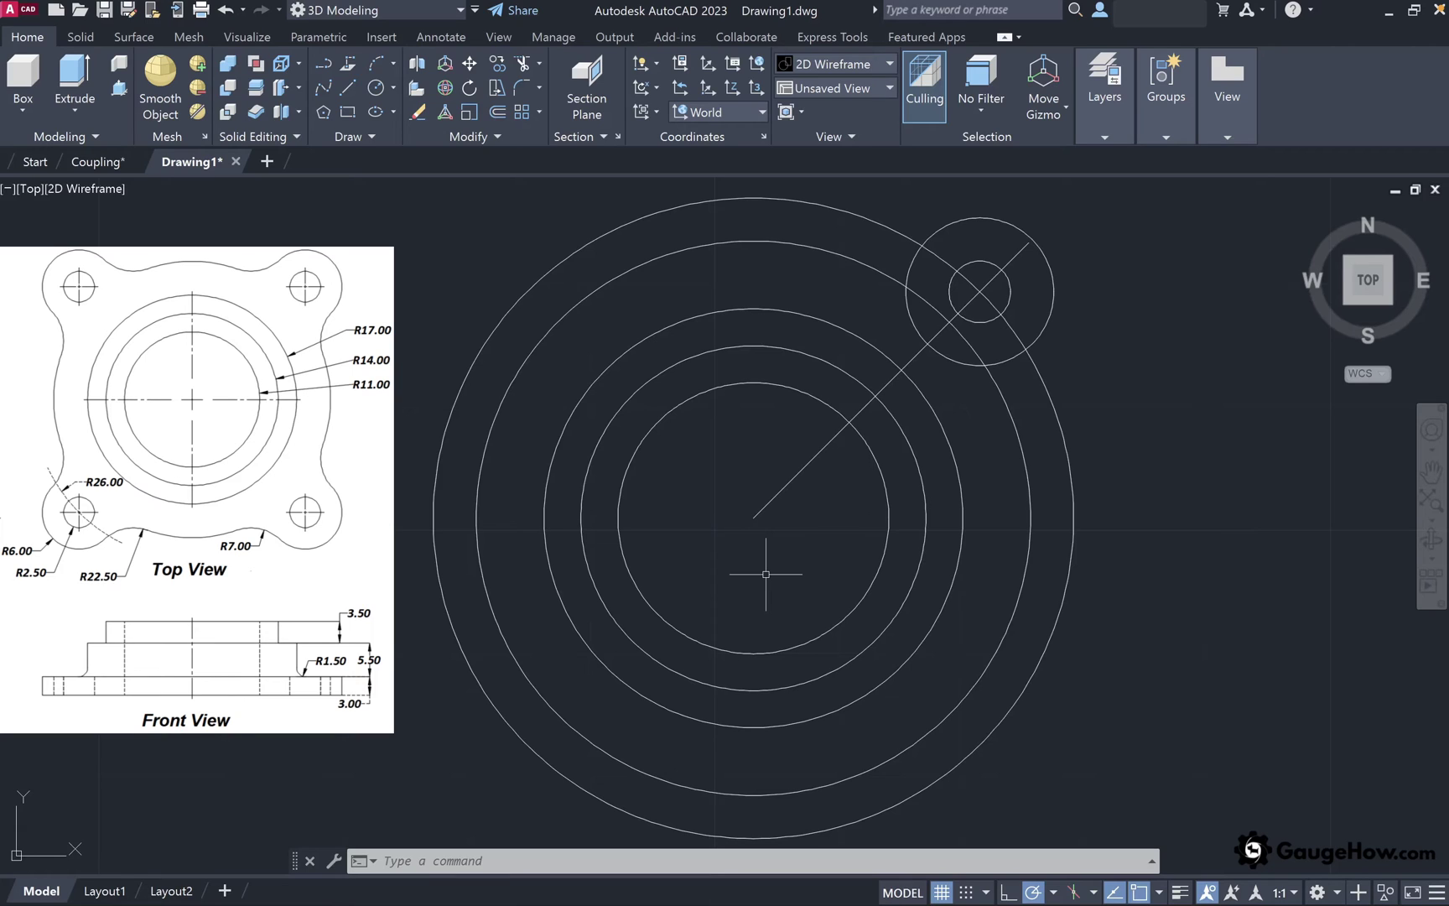
Fillet the lower side of the corner lug circle to the radius 22.5 circle with a radius of 7
type("F")
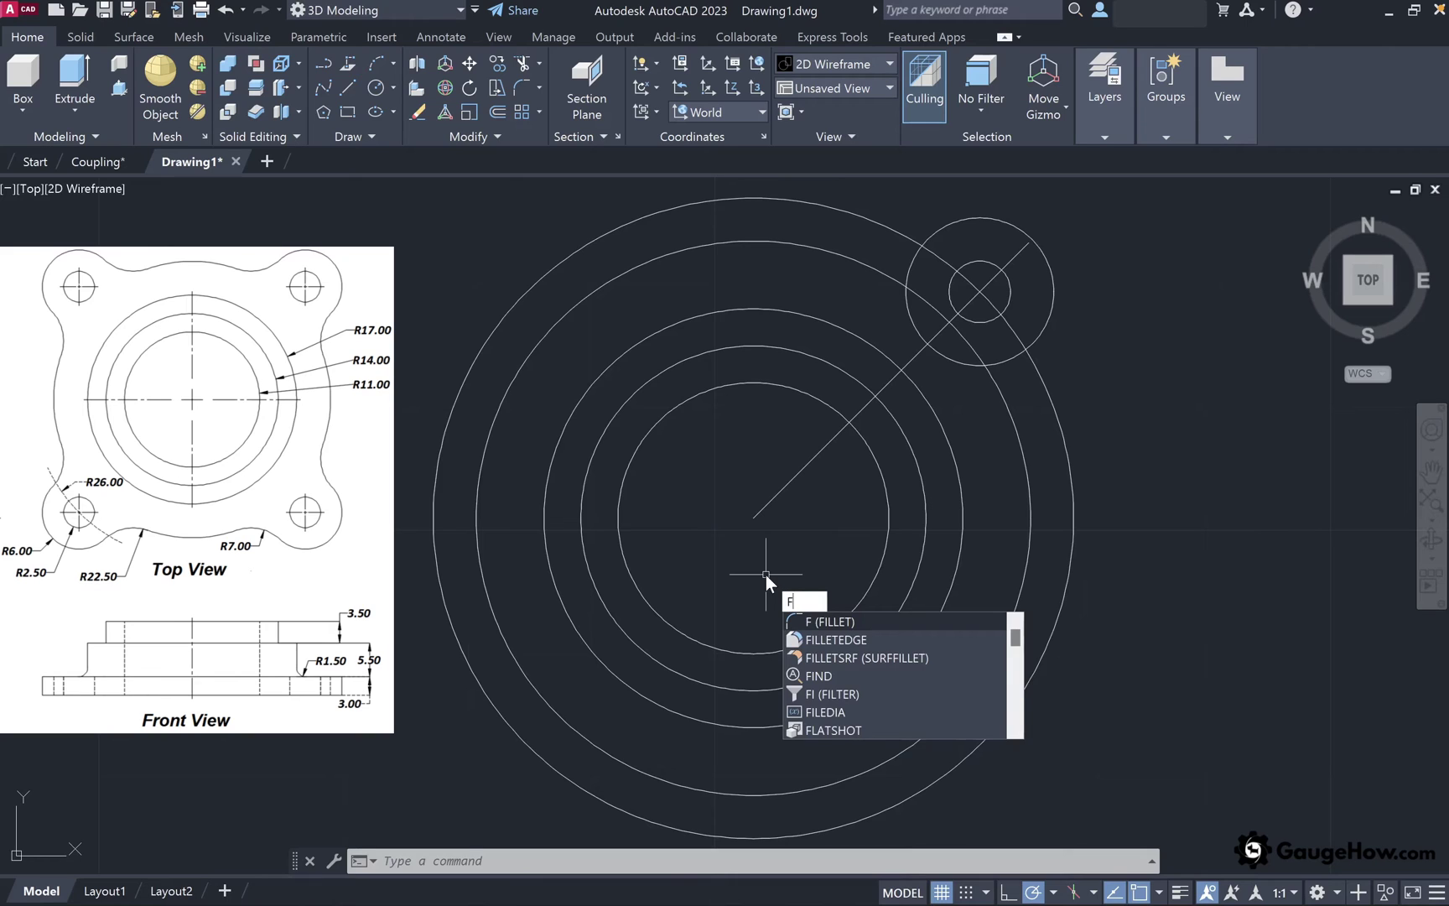
key("Return")
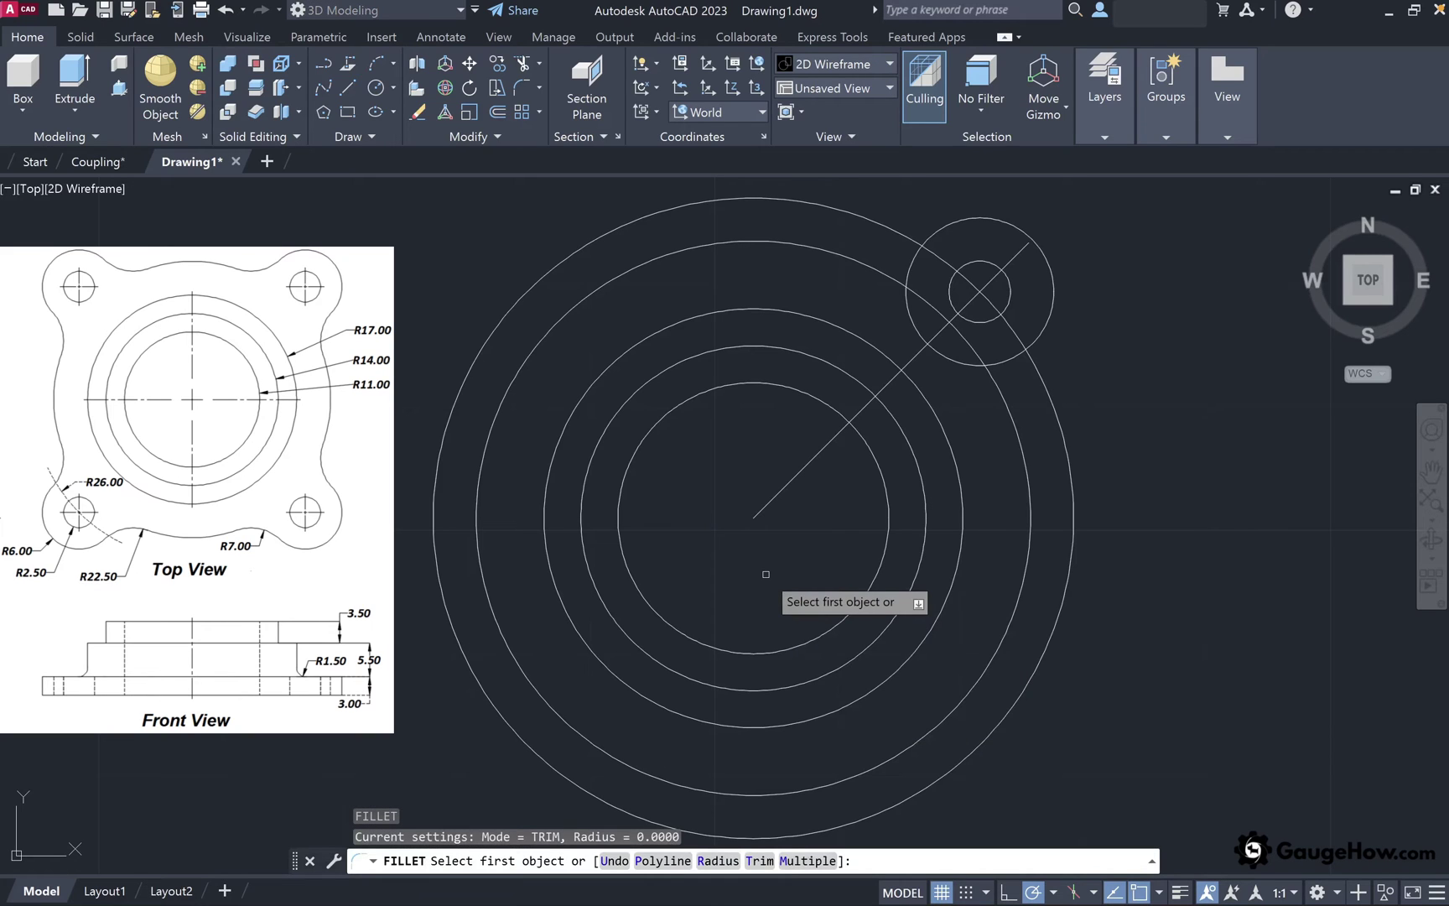
type("r")
key("Return")
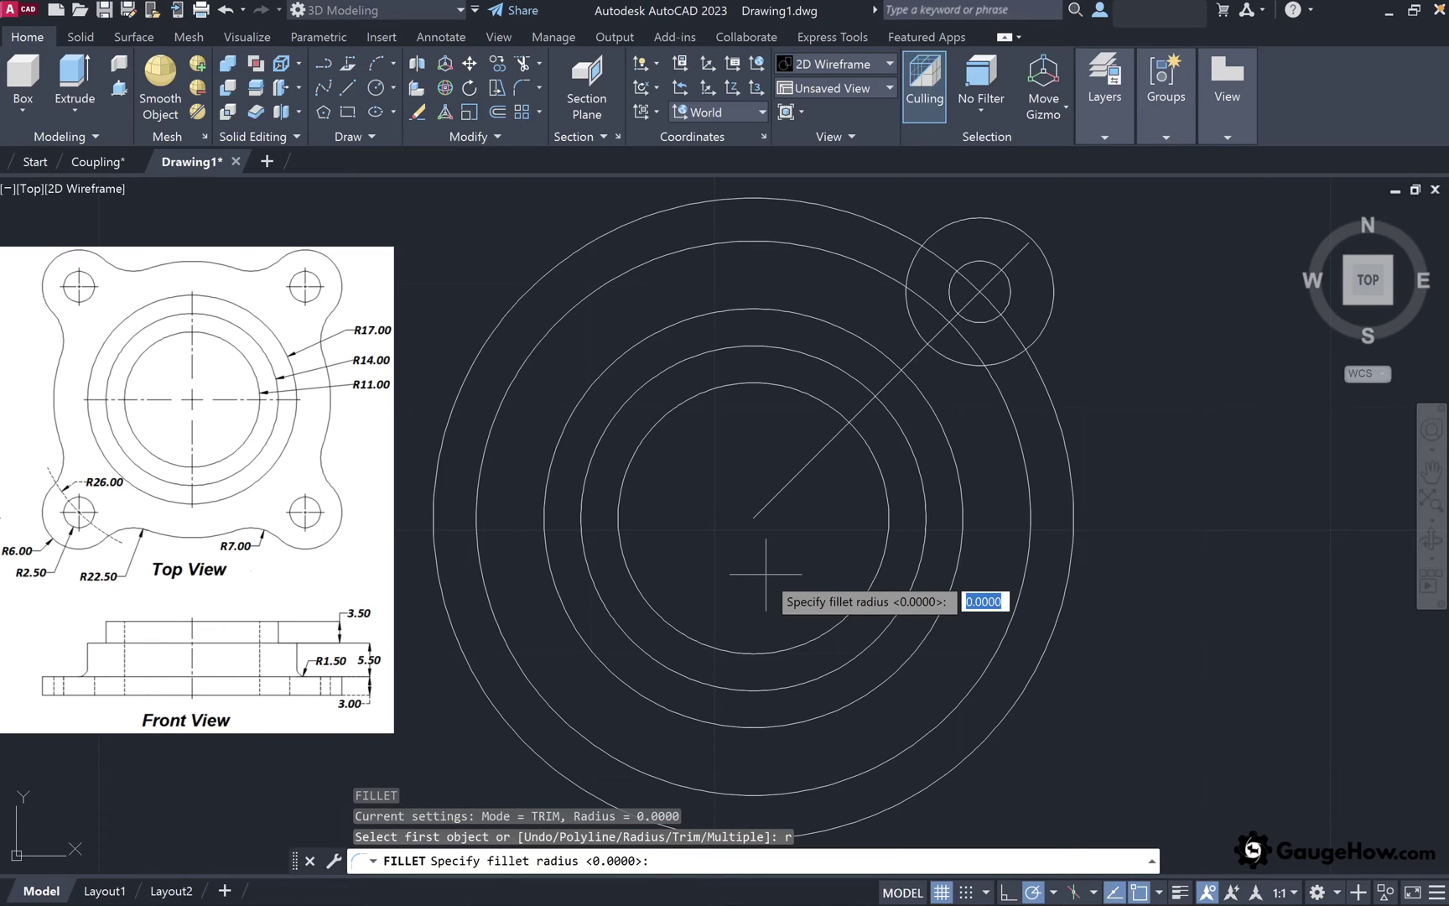
type("7")
key("Return")
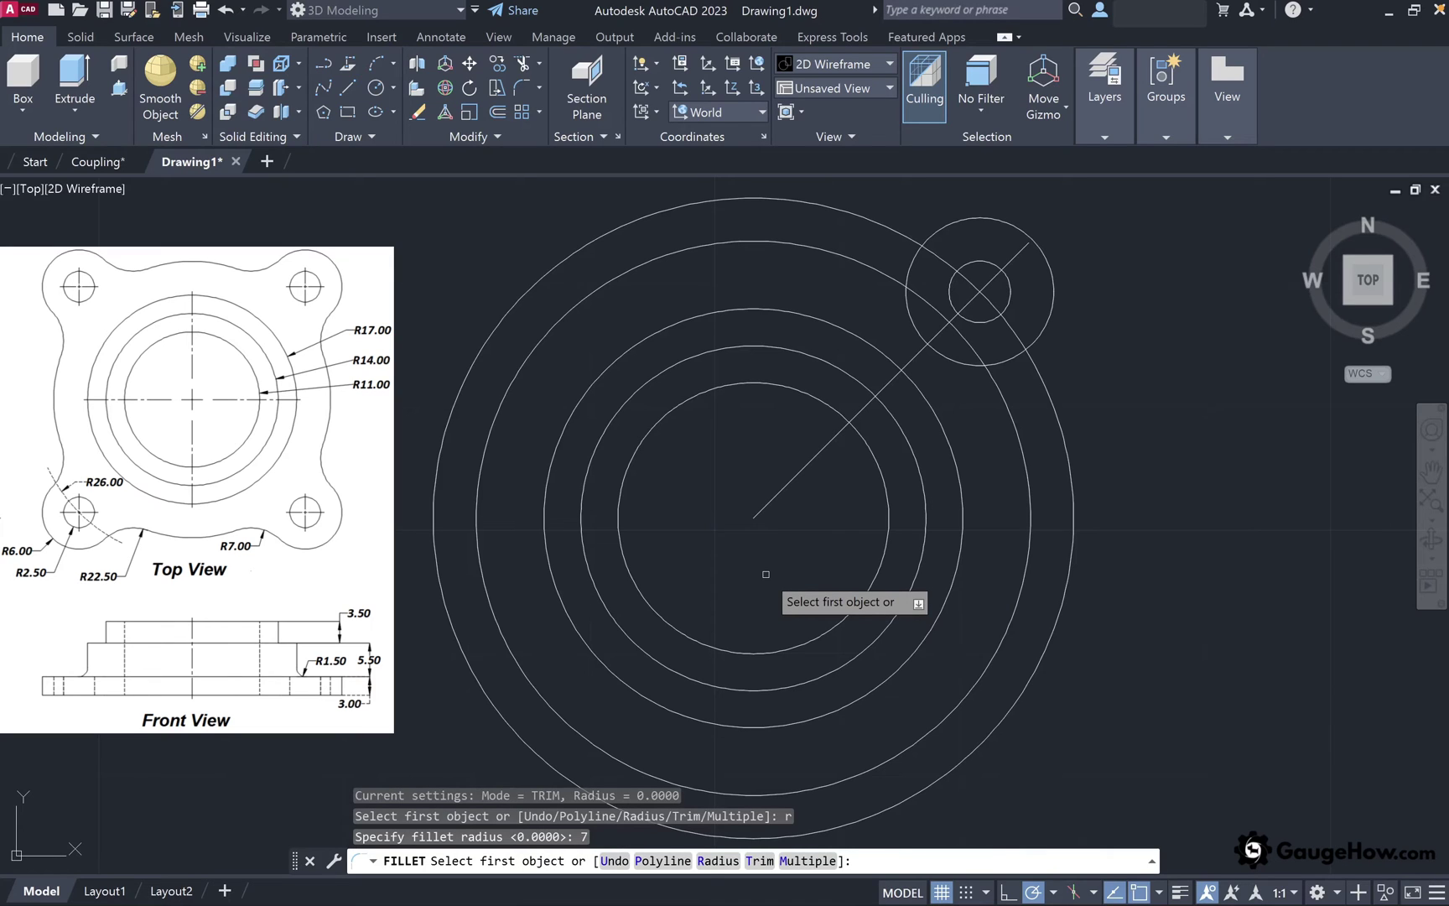
left_click(1006, 361)
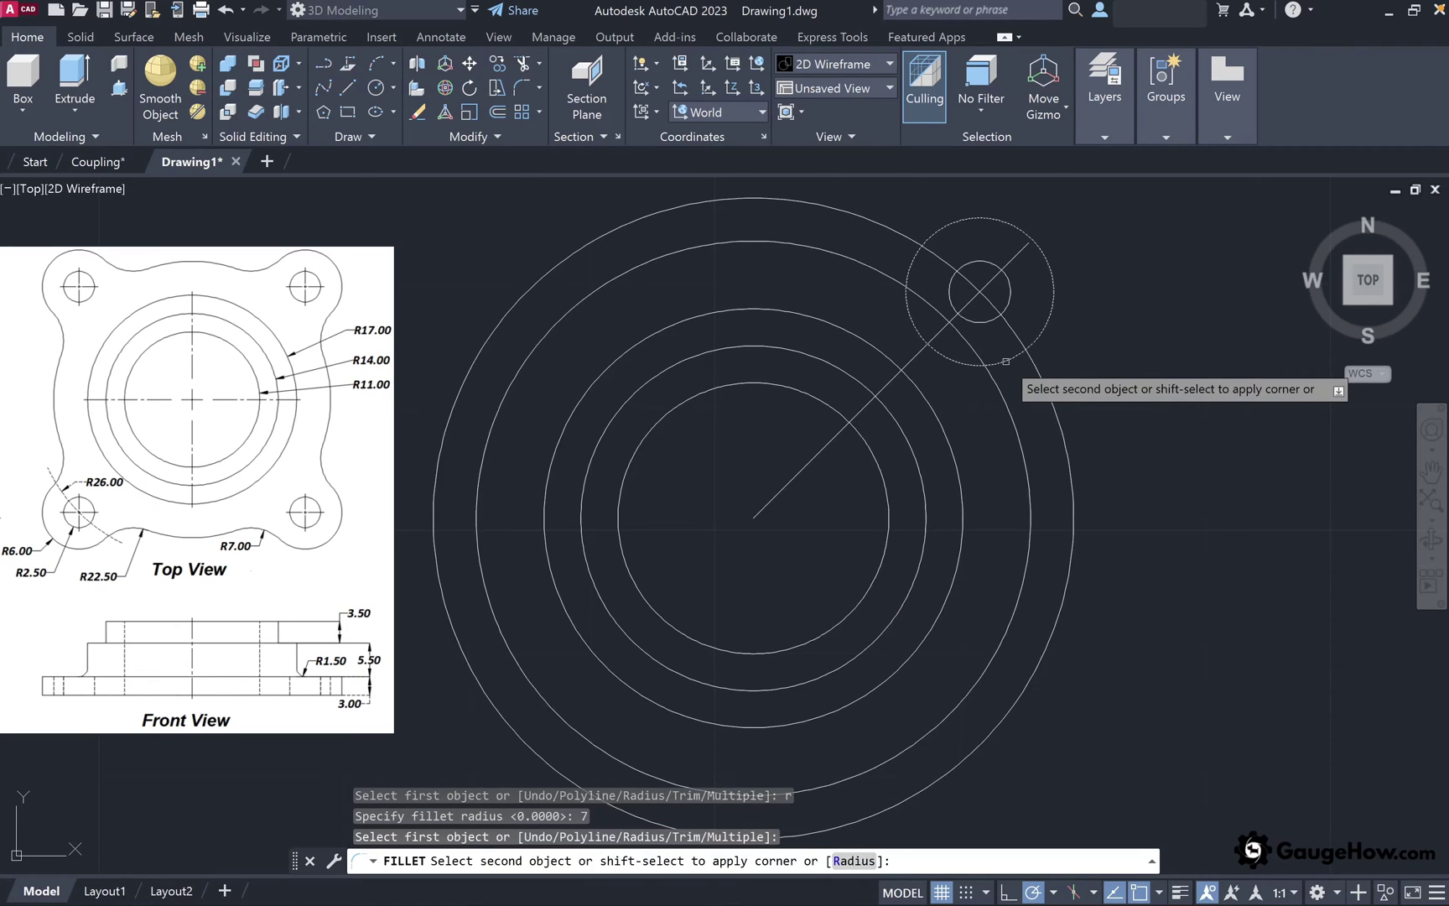
left_click(1005, 404)
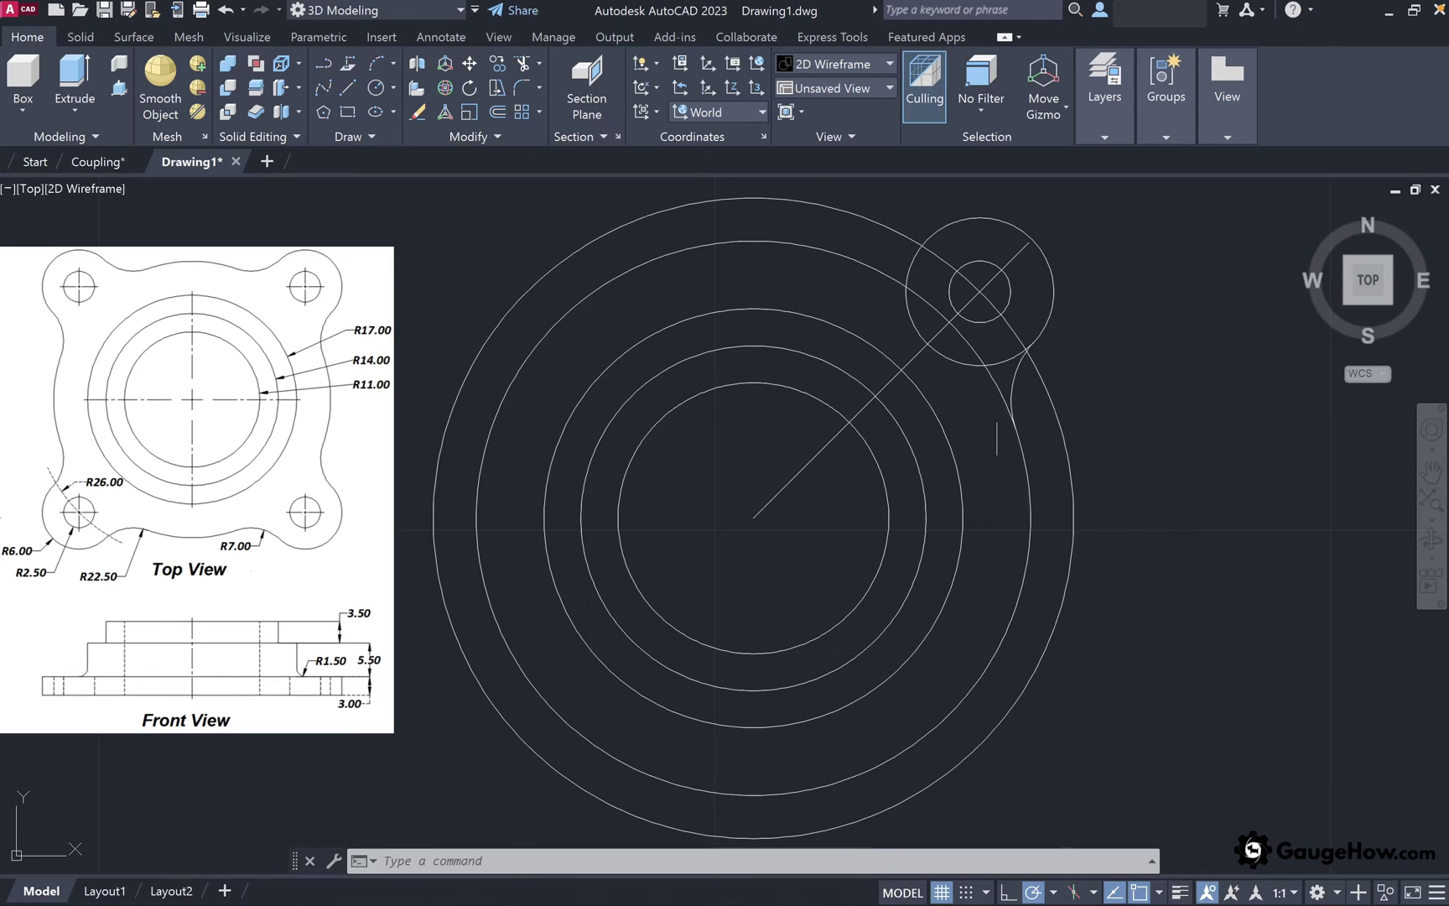
Fillet the upper-left side of the lug circle to the radius 22.5 circle with the same radius of 7
type("f")
key("Return")
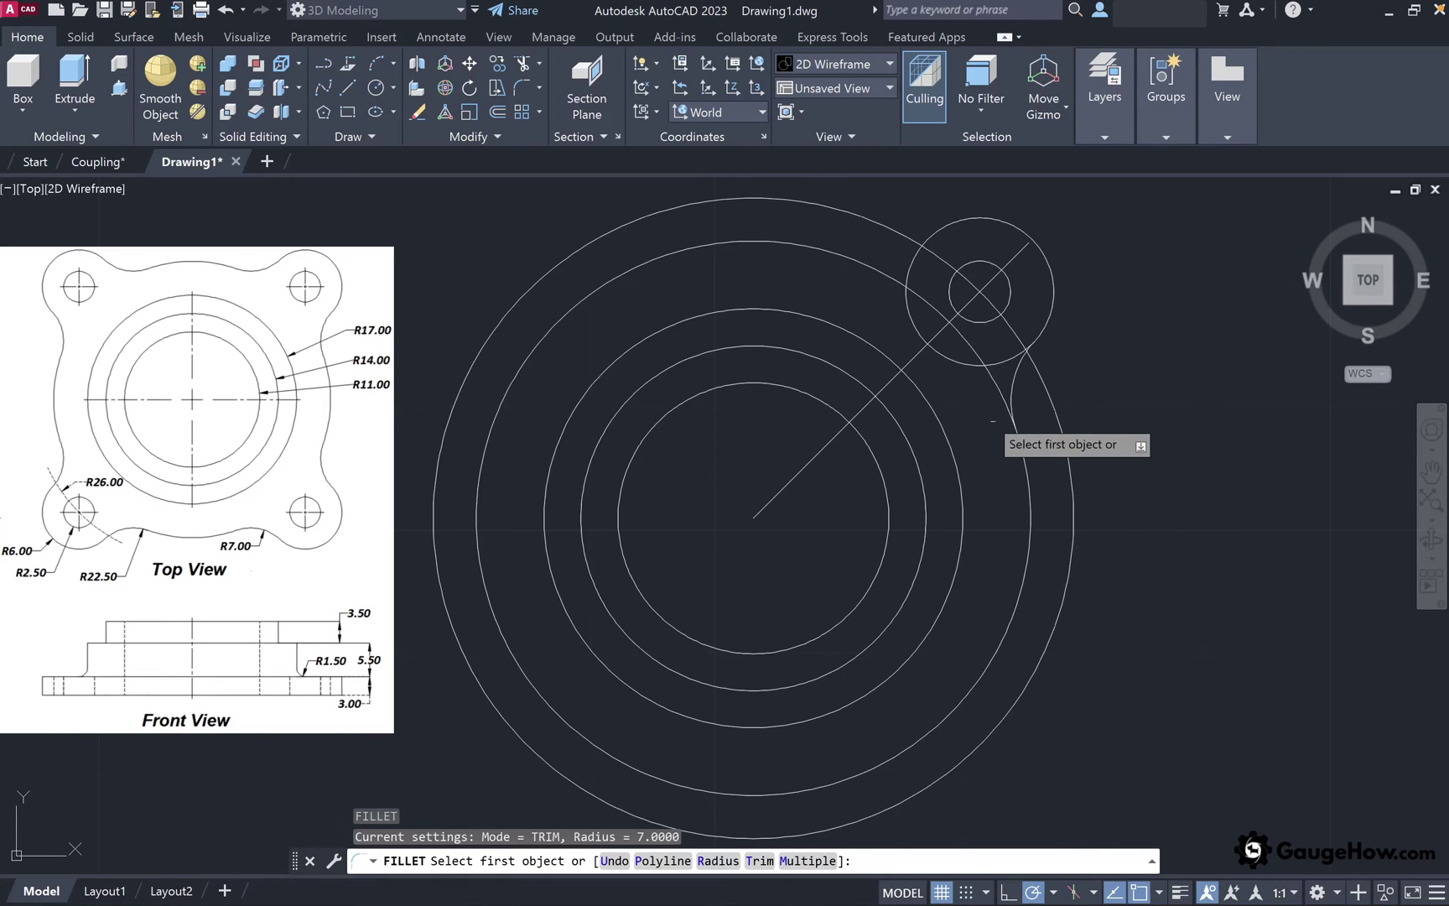
left_click(915, 257)
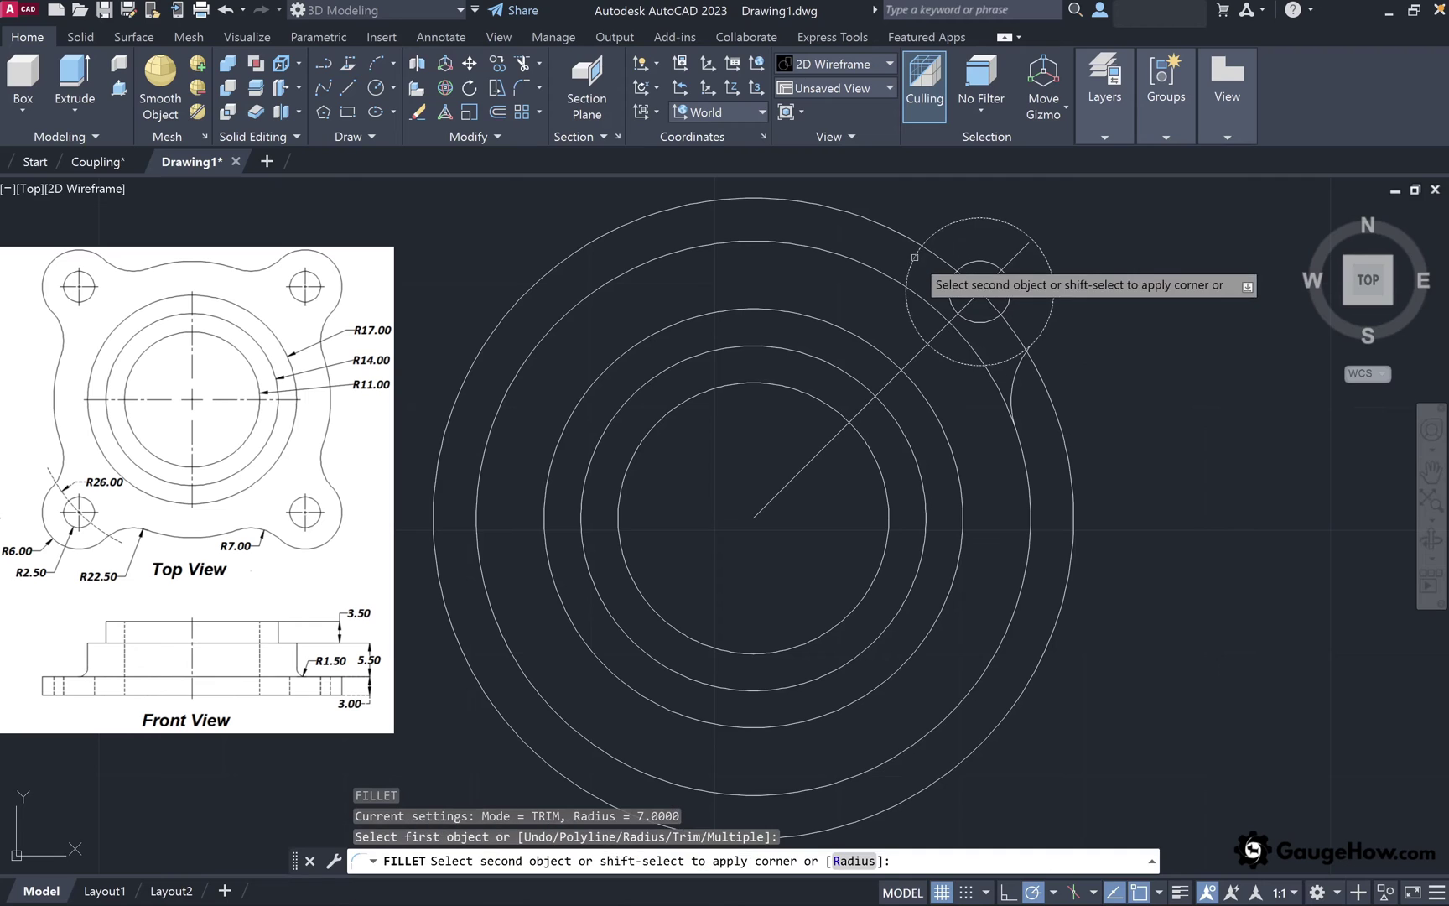
left_click(866, 268)
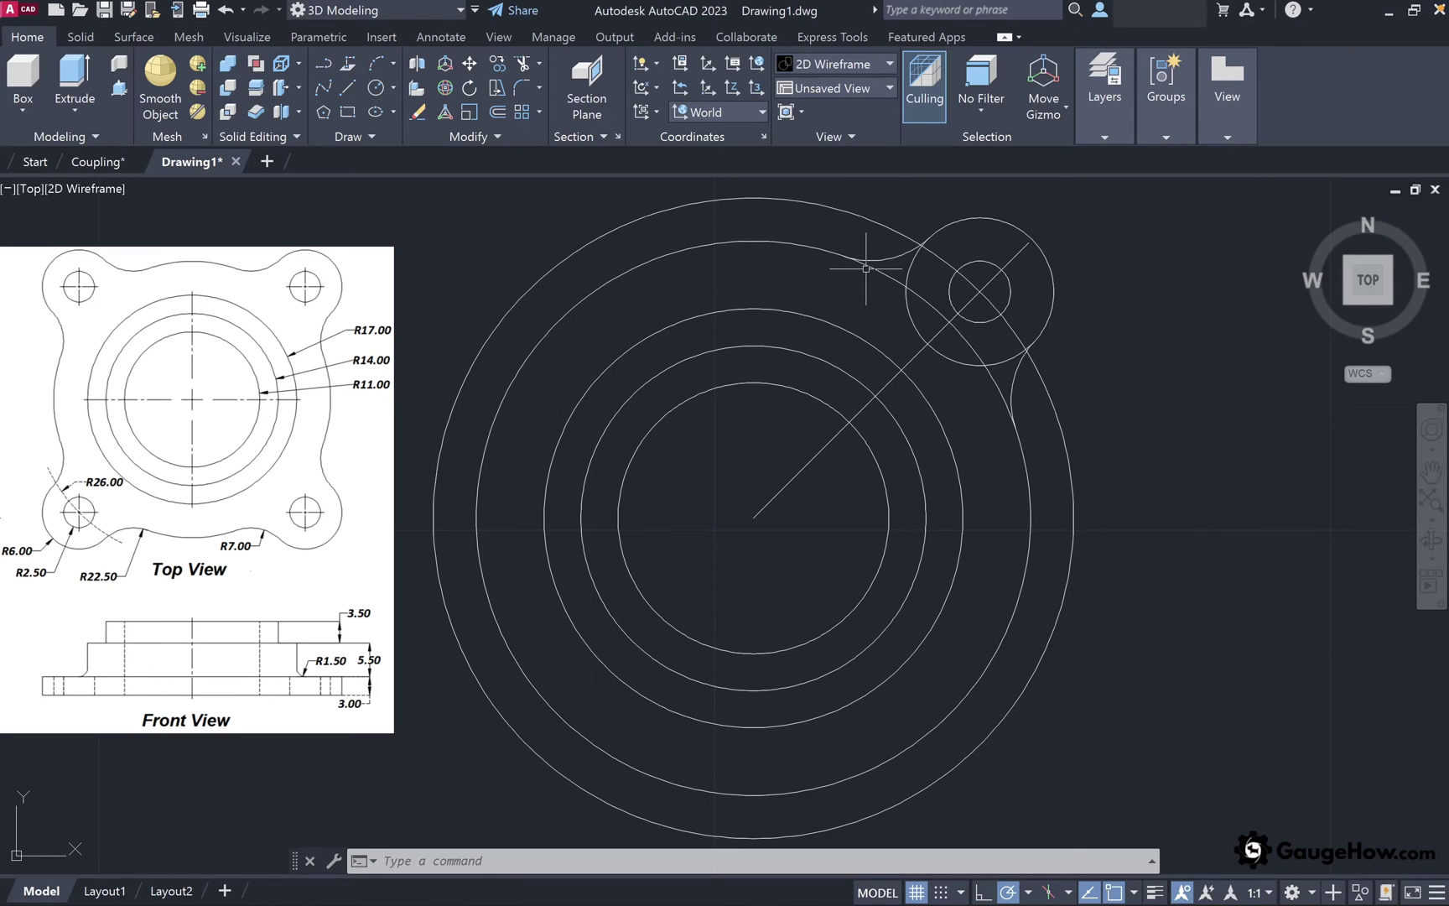
Using all objects as cutting edges, trim the radius 22.5 arc between the two fillets and the inner part of the lug circle
key("ctrl+a")
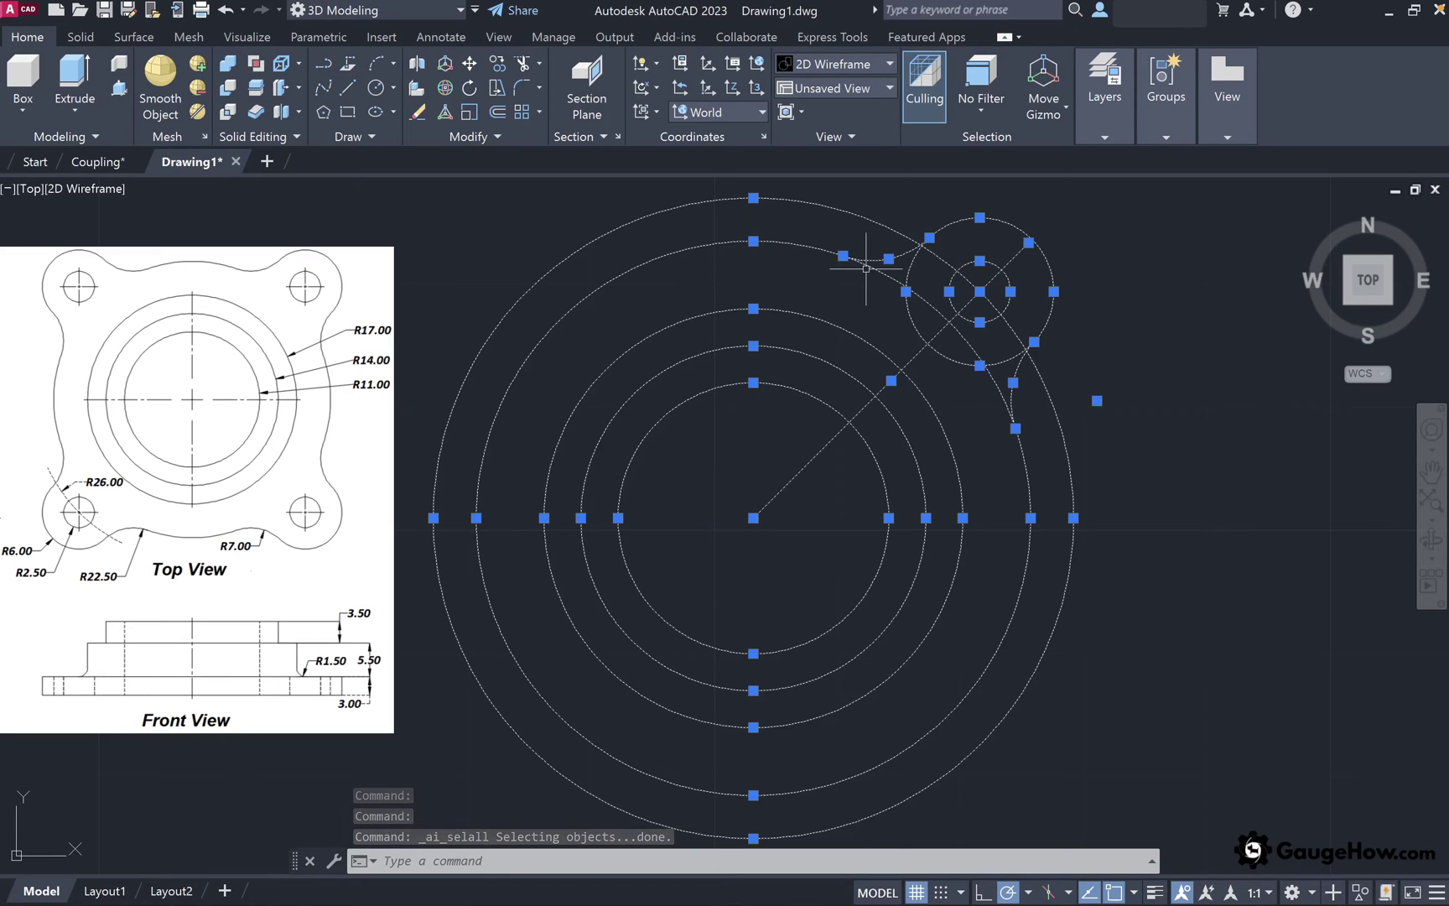
type("tr")
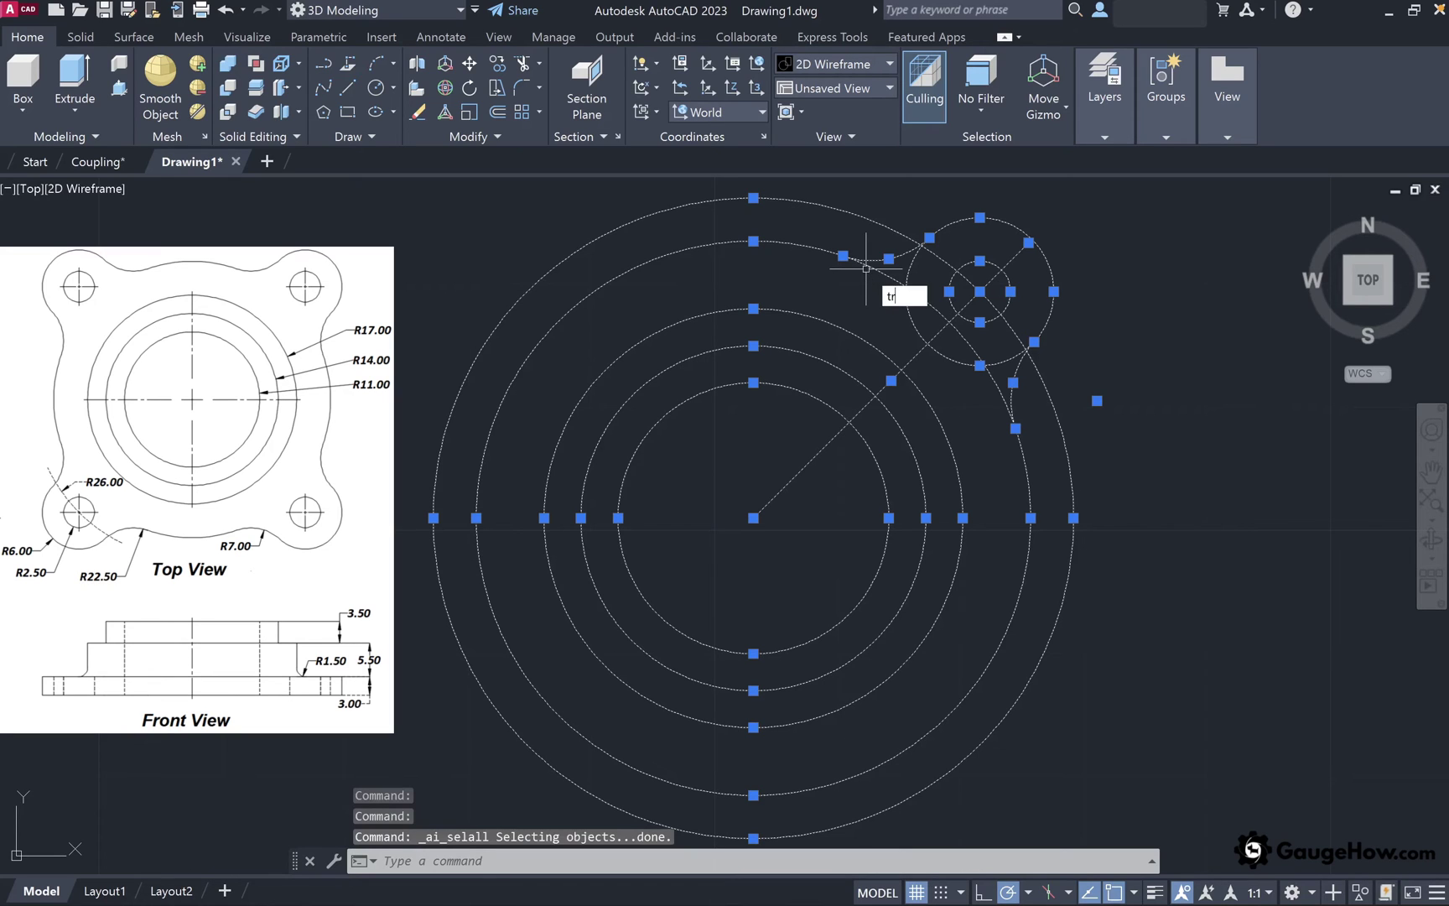
key("Return")
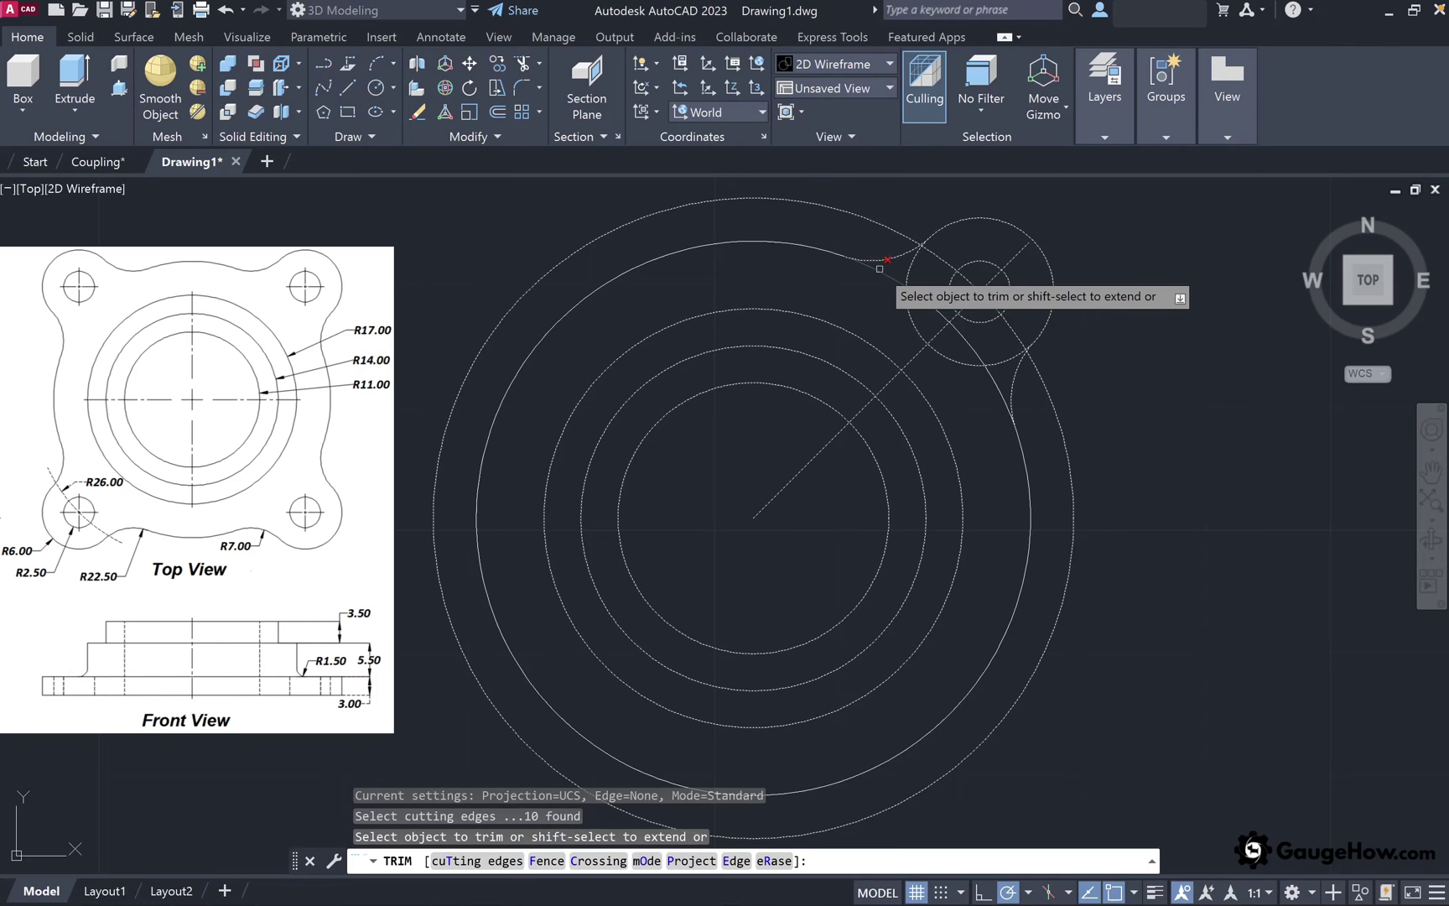
left_click(867, 268)
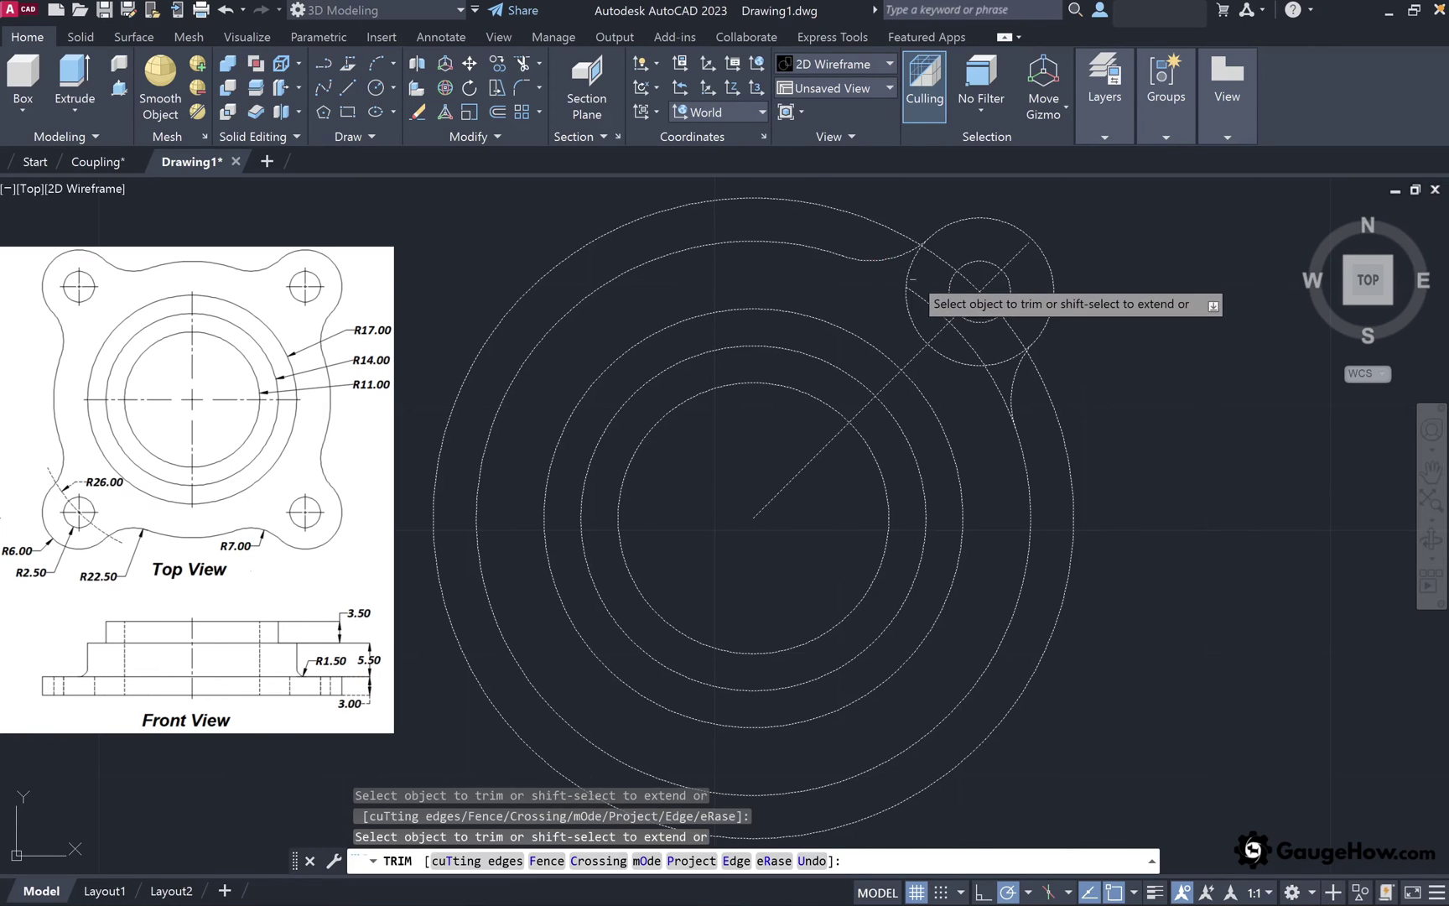
left_click(902, 287)
left_click(936, 332)
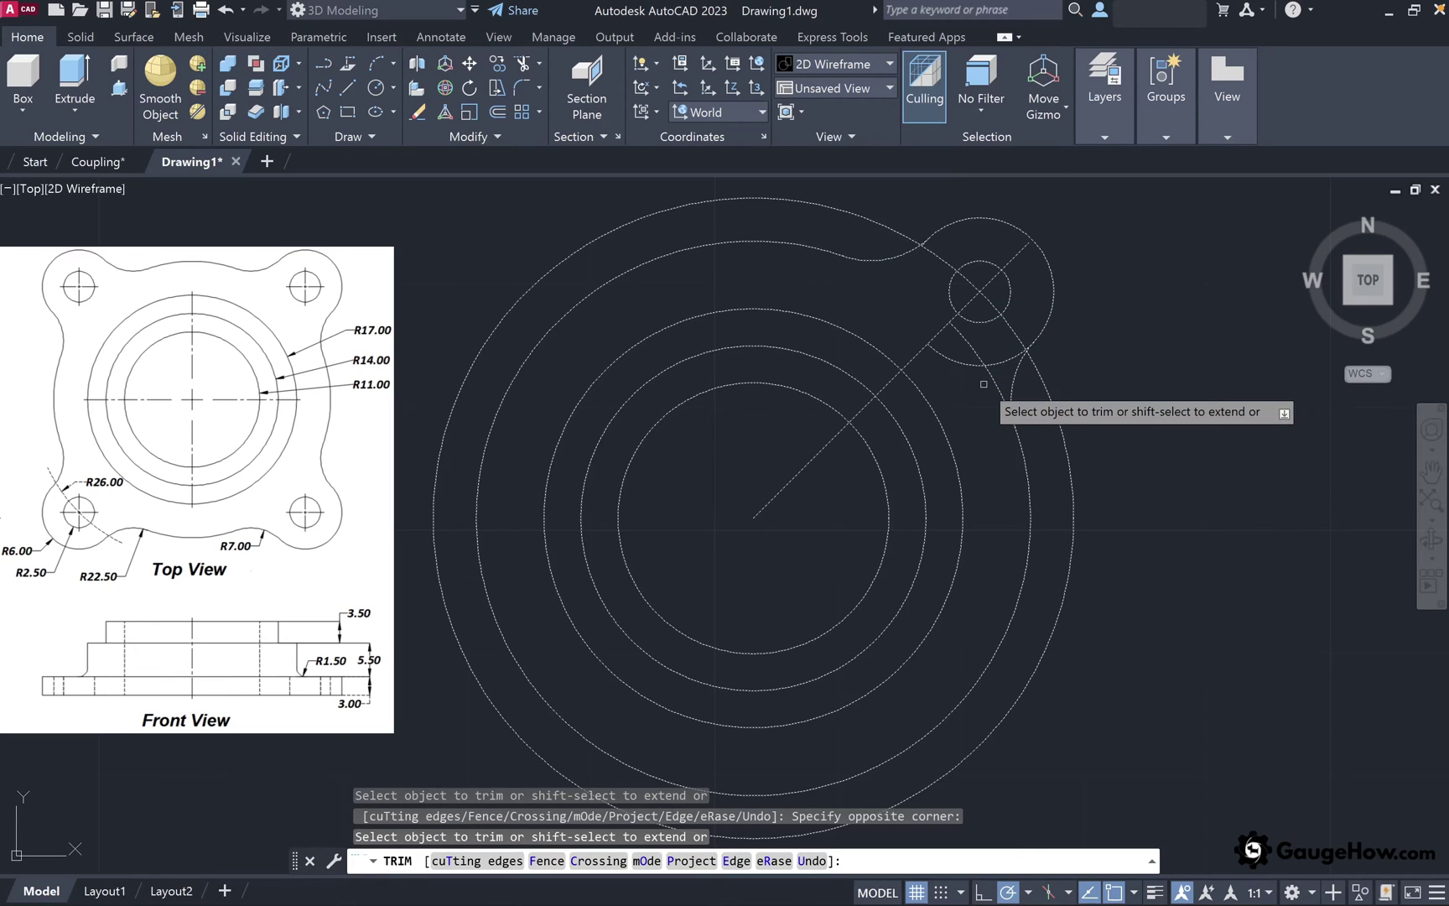
left_click(978, 367)
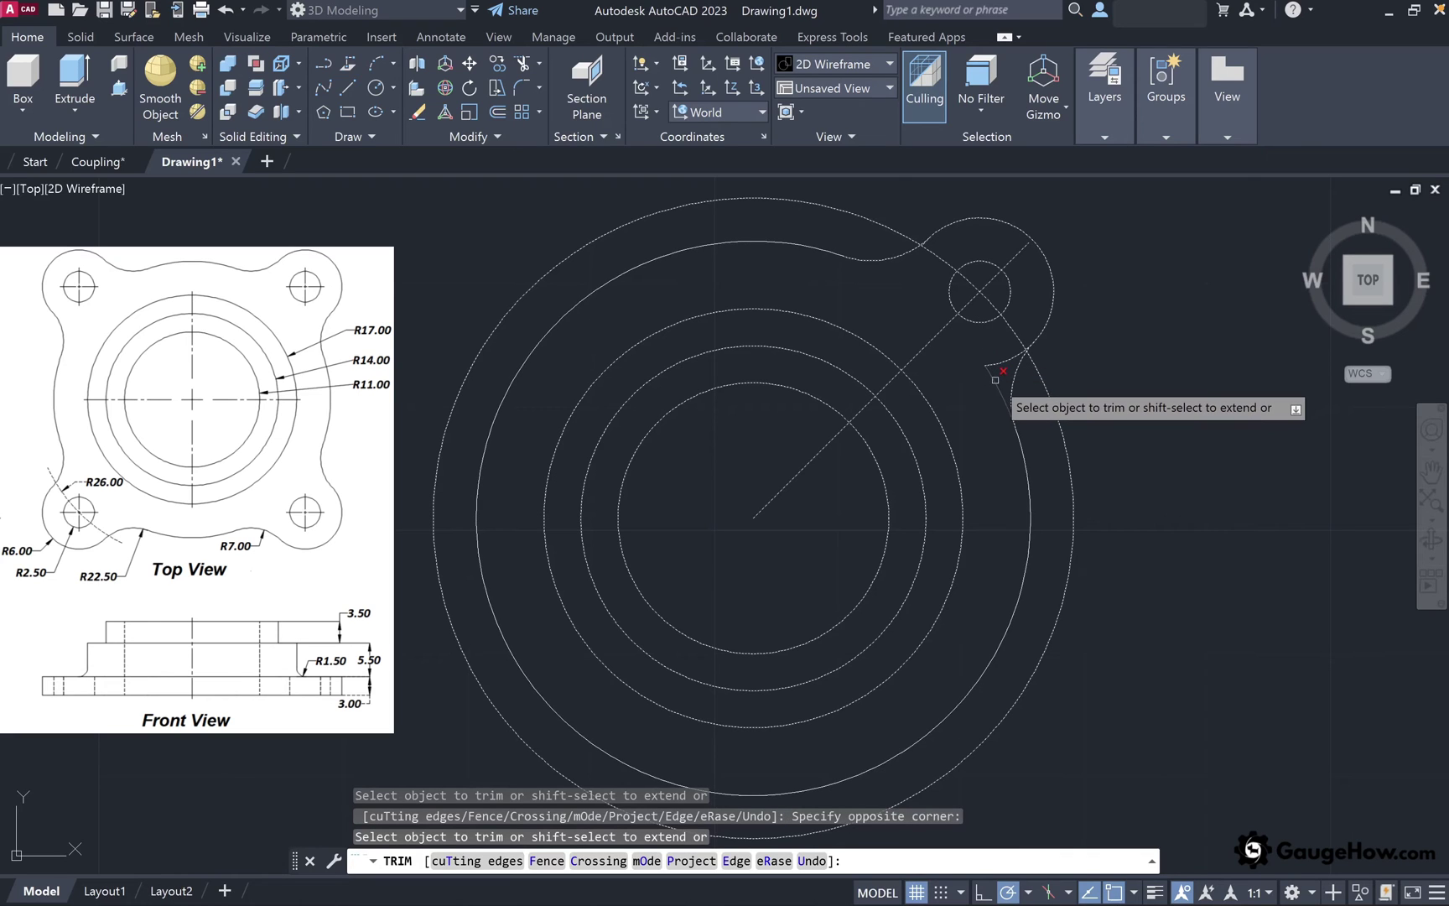
left_click(995, 380)
left_click(993, 364)
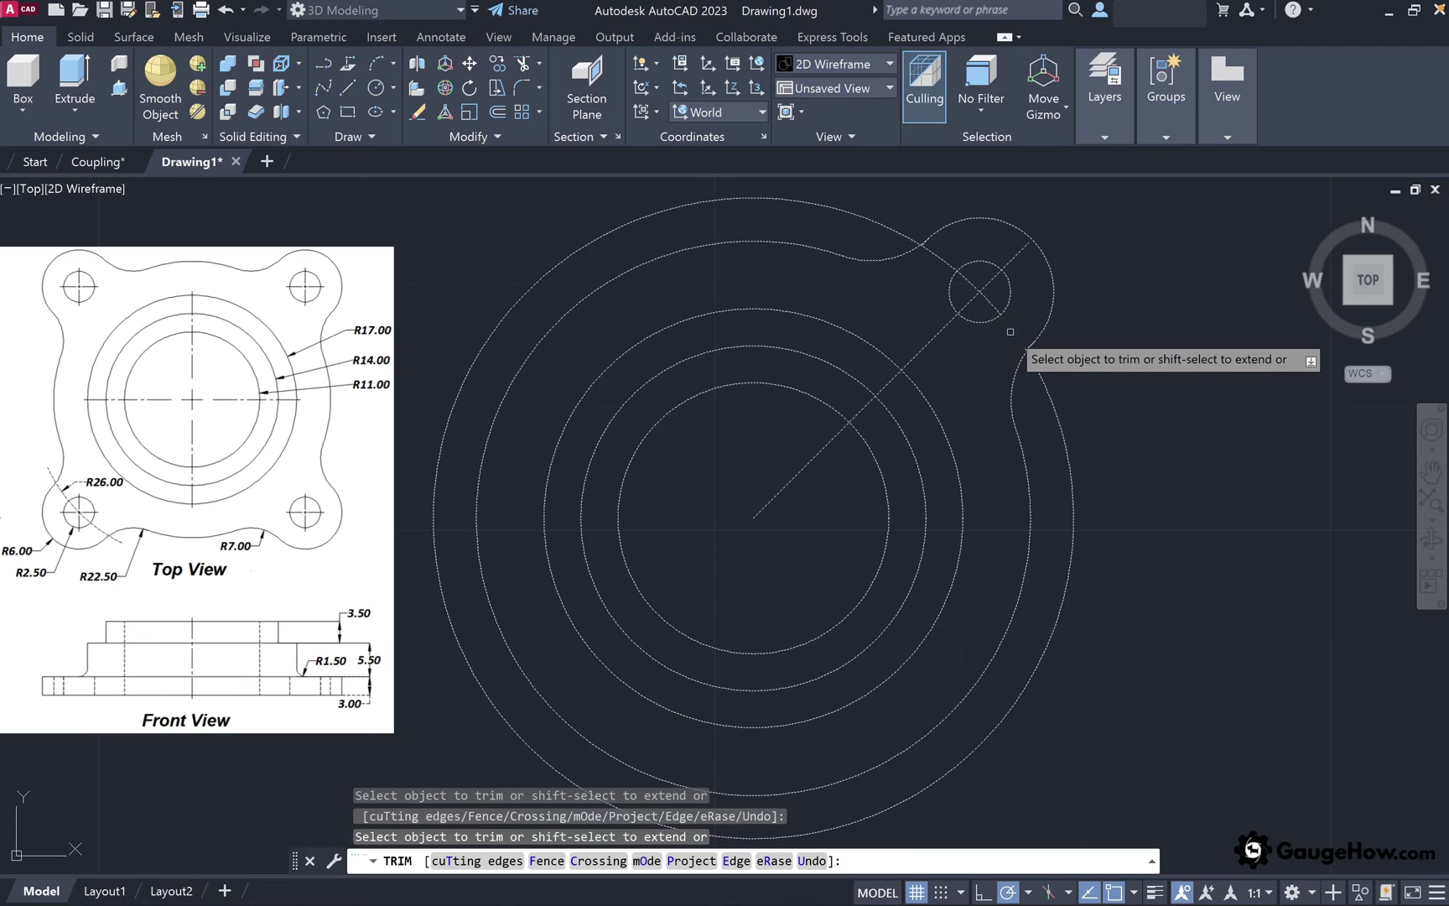
Trim the 45-degree line and the radius 26 arc inside the lug's hole circle, undoing the last unwanted trim
left_click(995, 276)
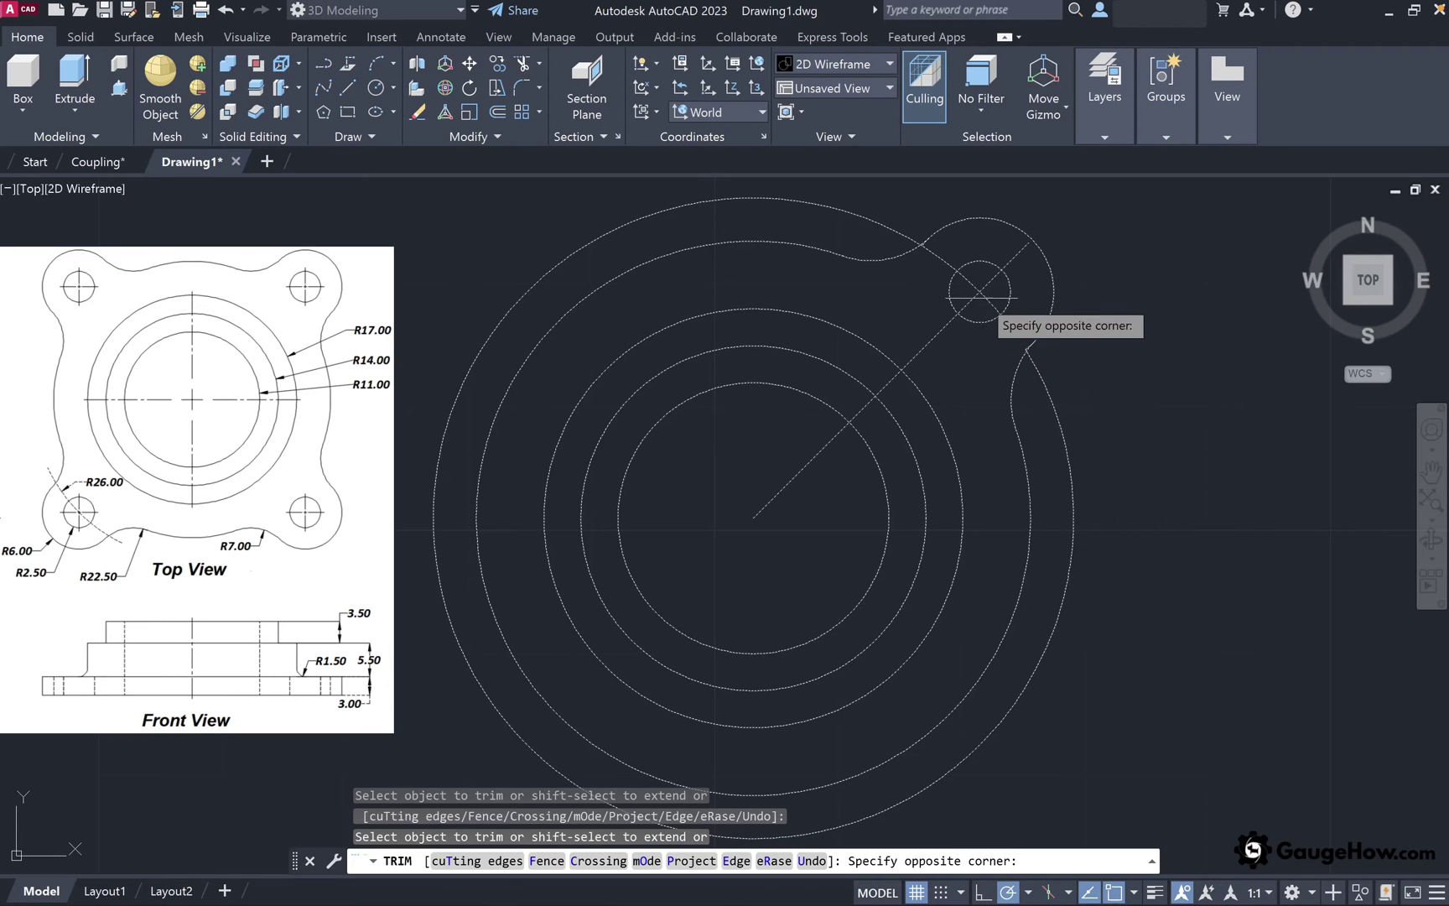
left_click(983, 293)
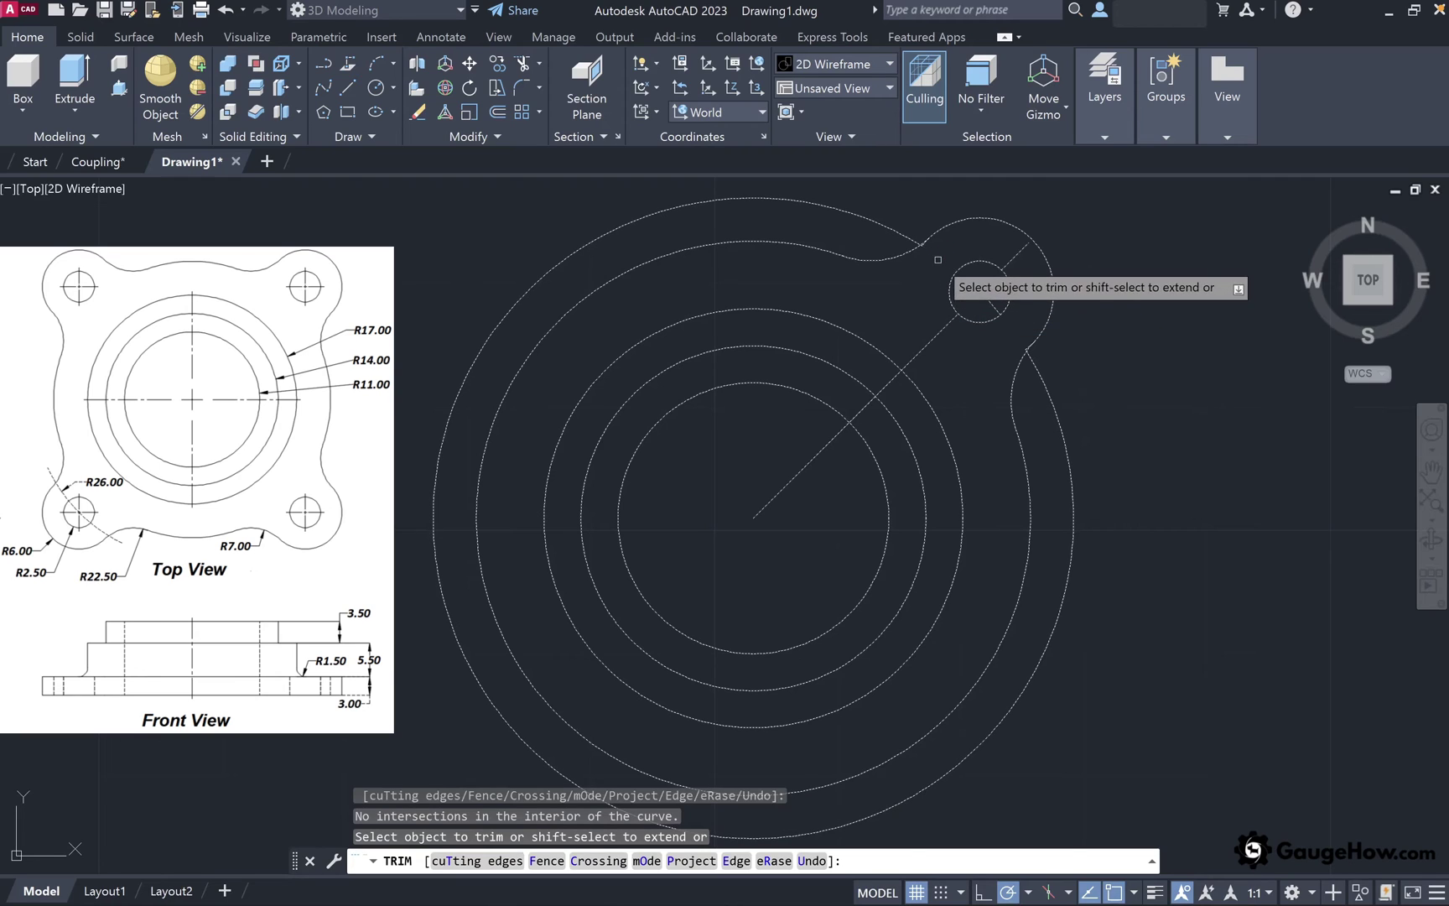
key("ctrl+z")
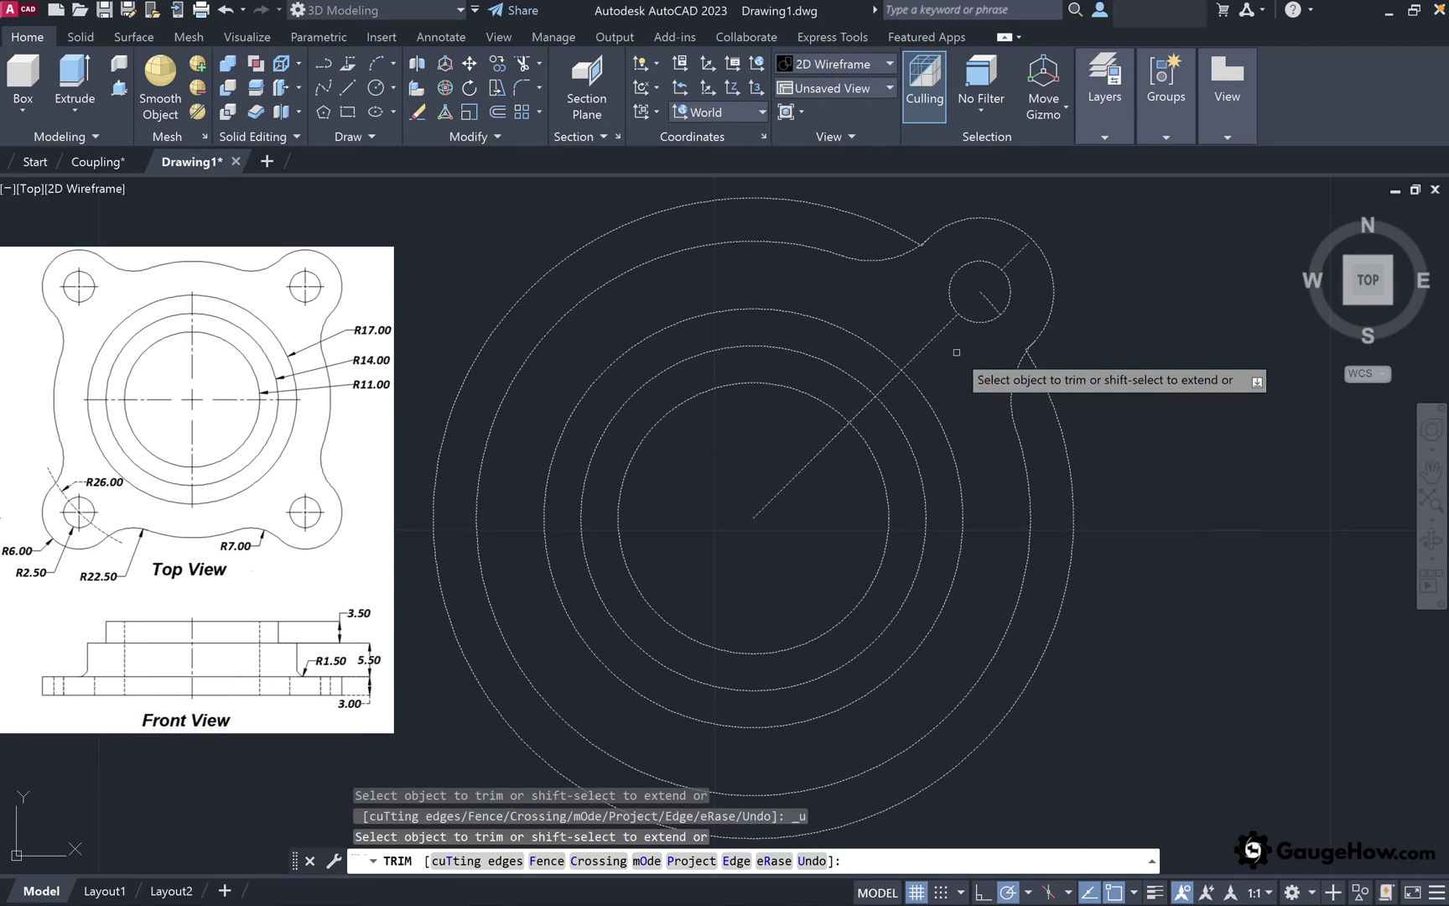
key("Escape")
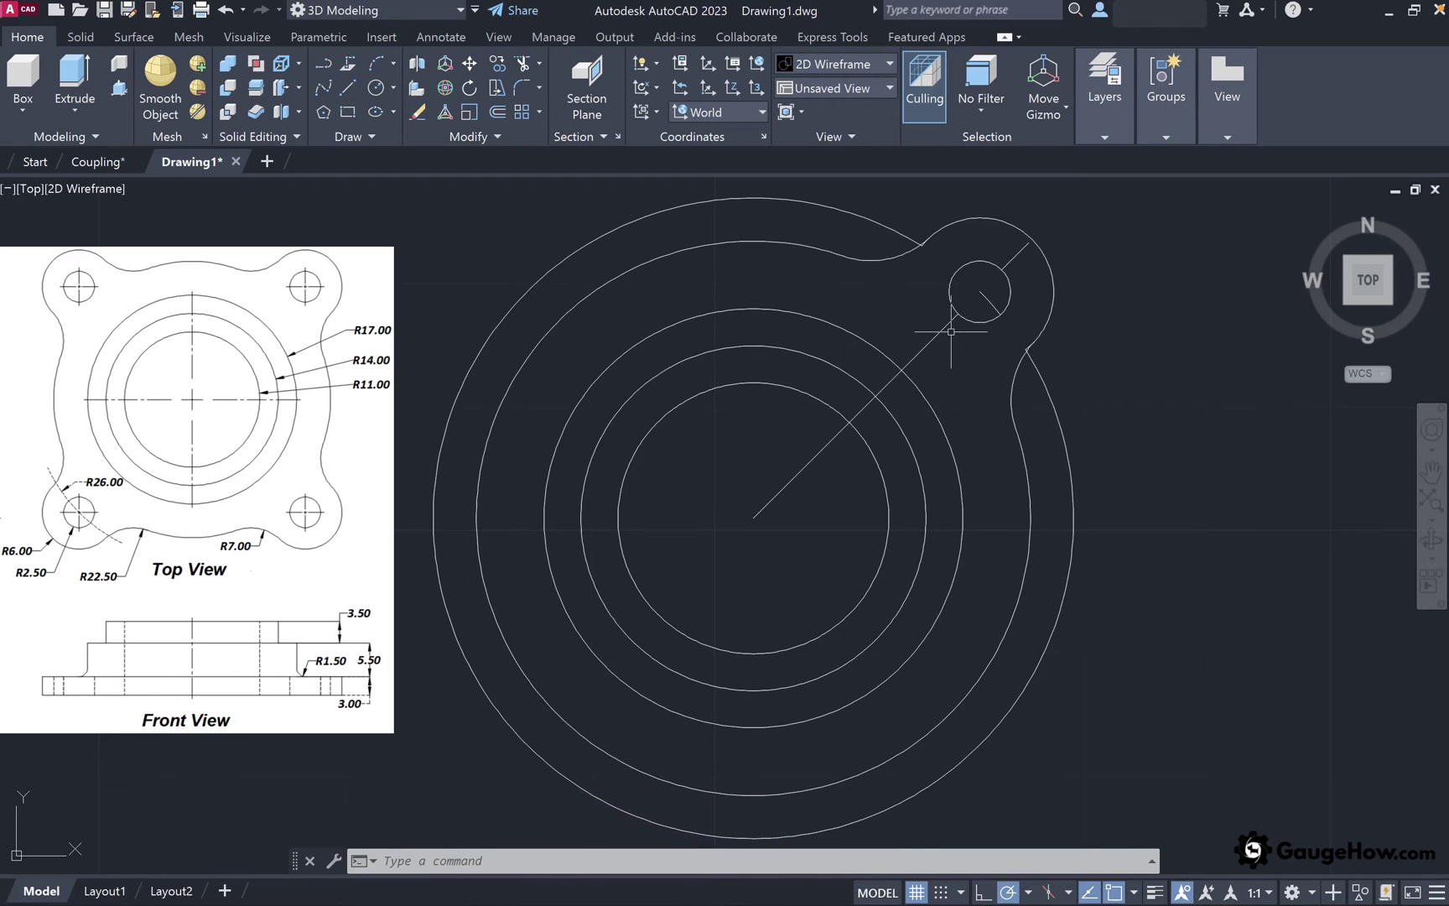
Delete the leftover pieces of the 45-degree construction line and the short segment inside the lug's hole
left_click(945, 327)
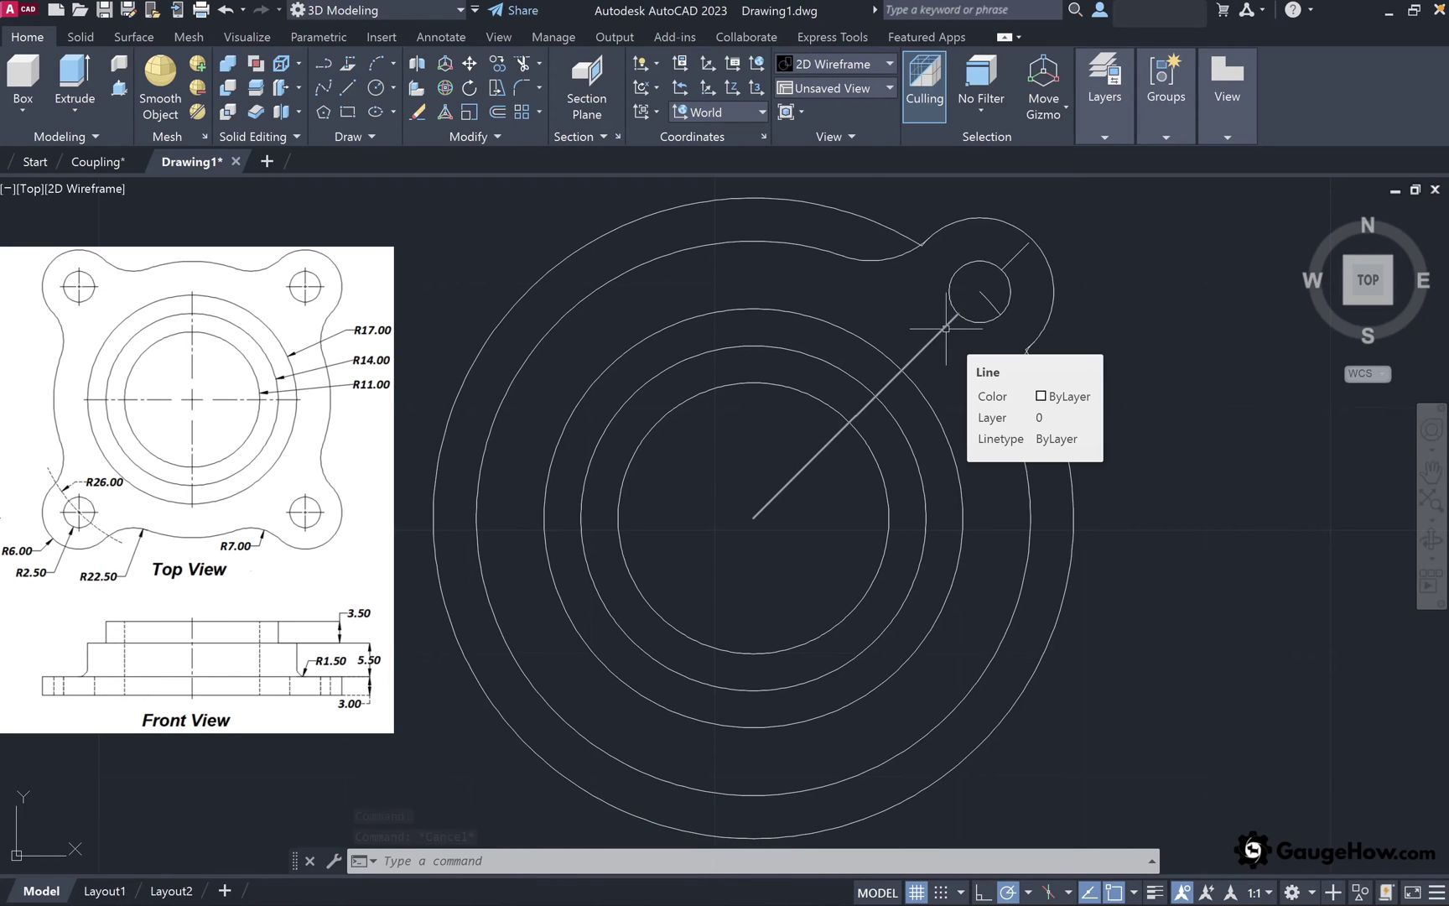
left_click(992, 304)
left_click(1017, 254)
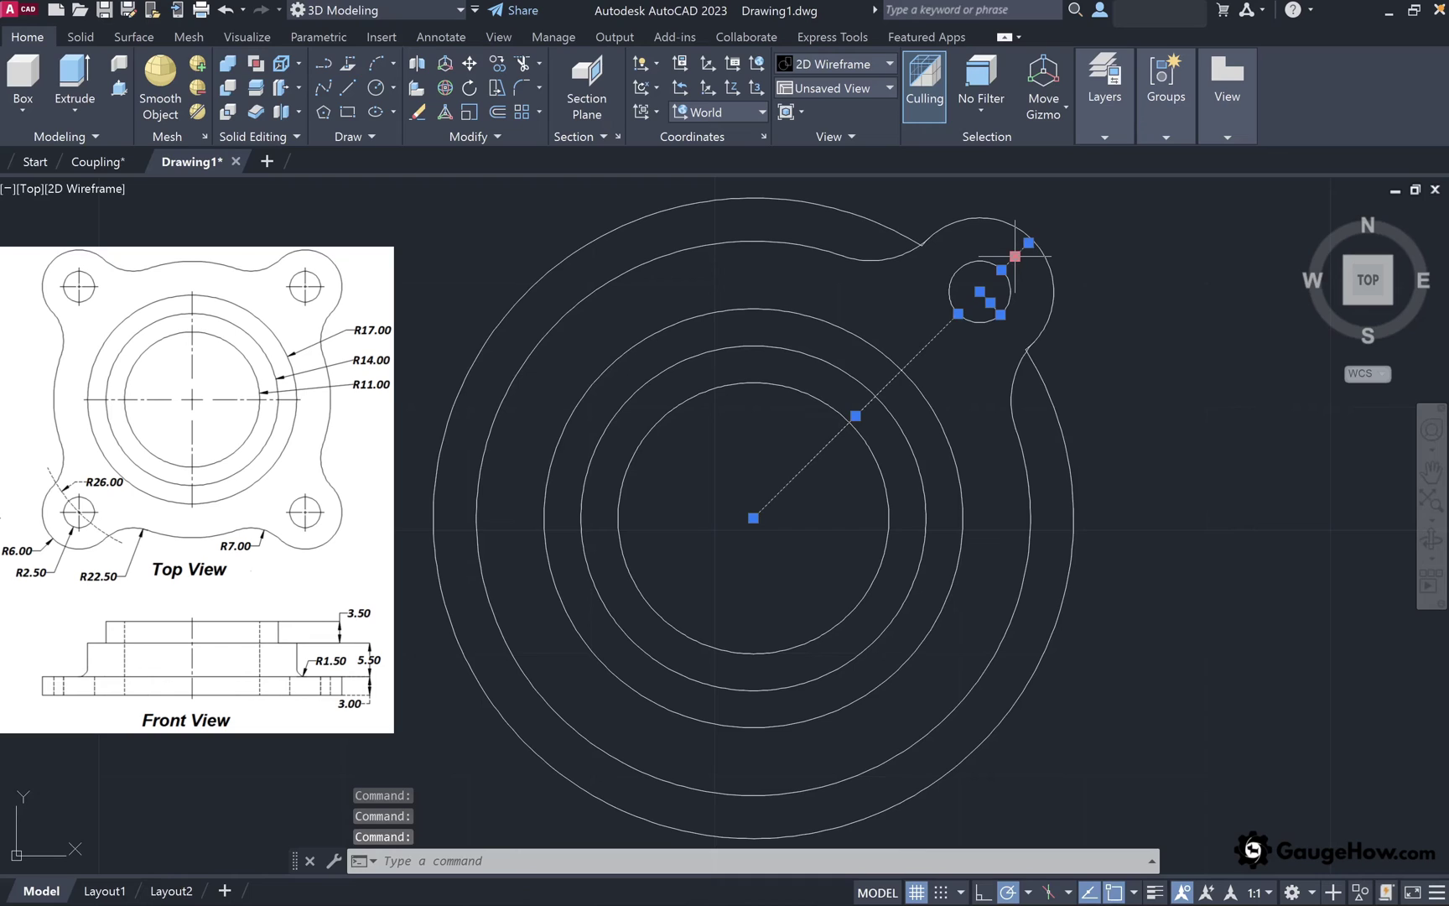
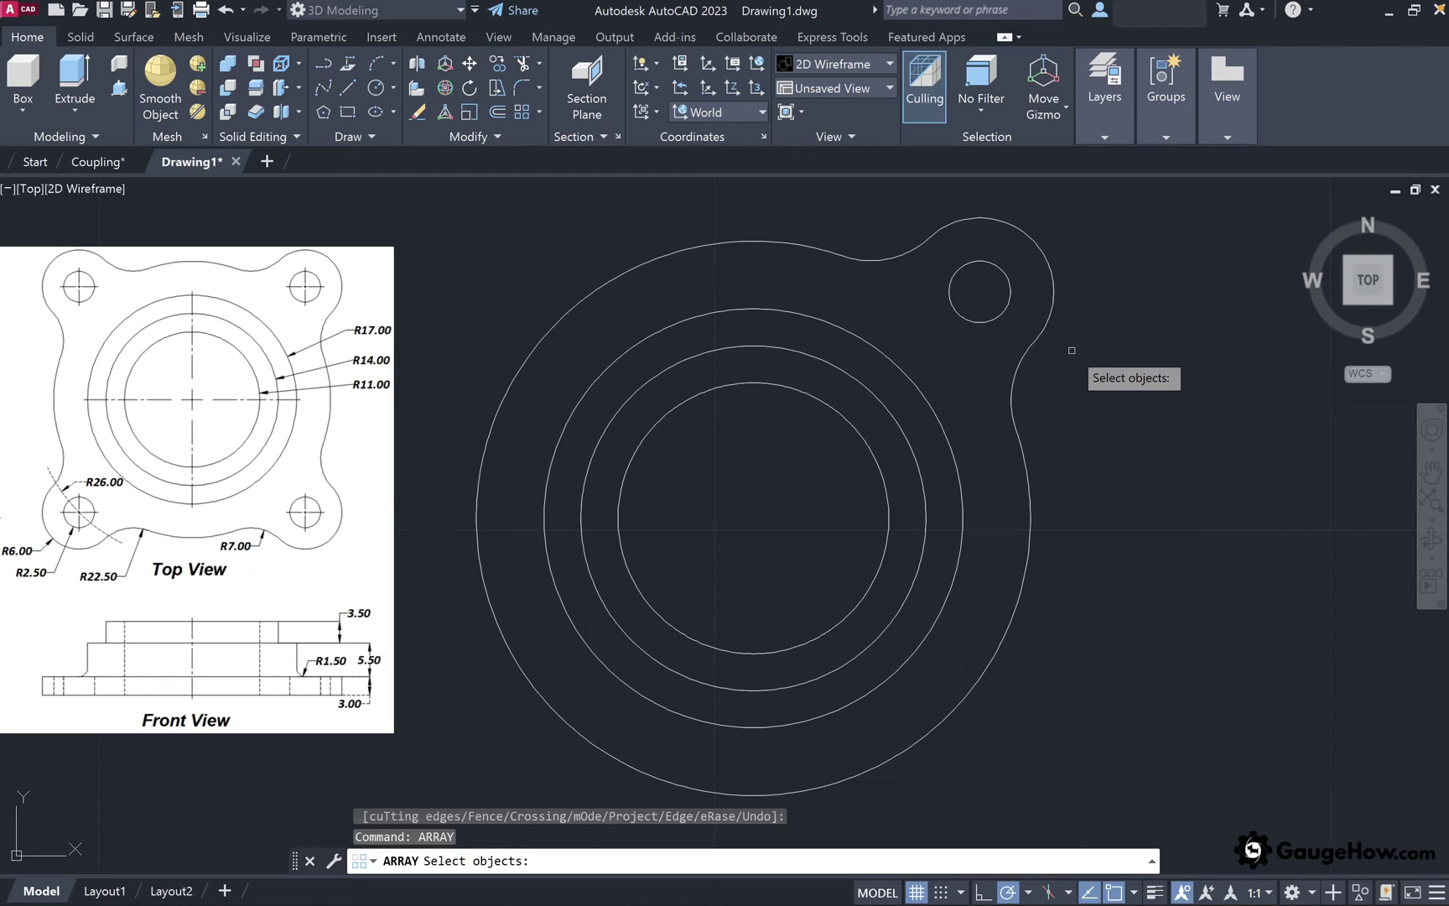
Create a polar array of 4 items from the lug arc, its hole and both fillets around the common centre
left_click(1072, 349)
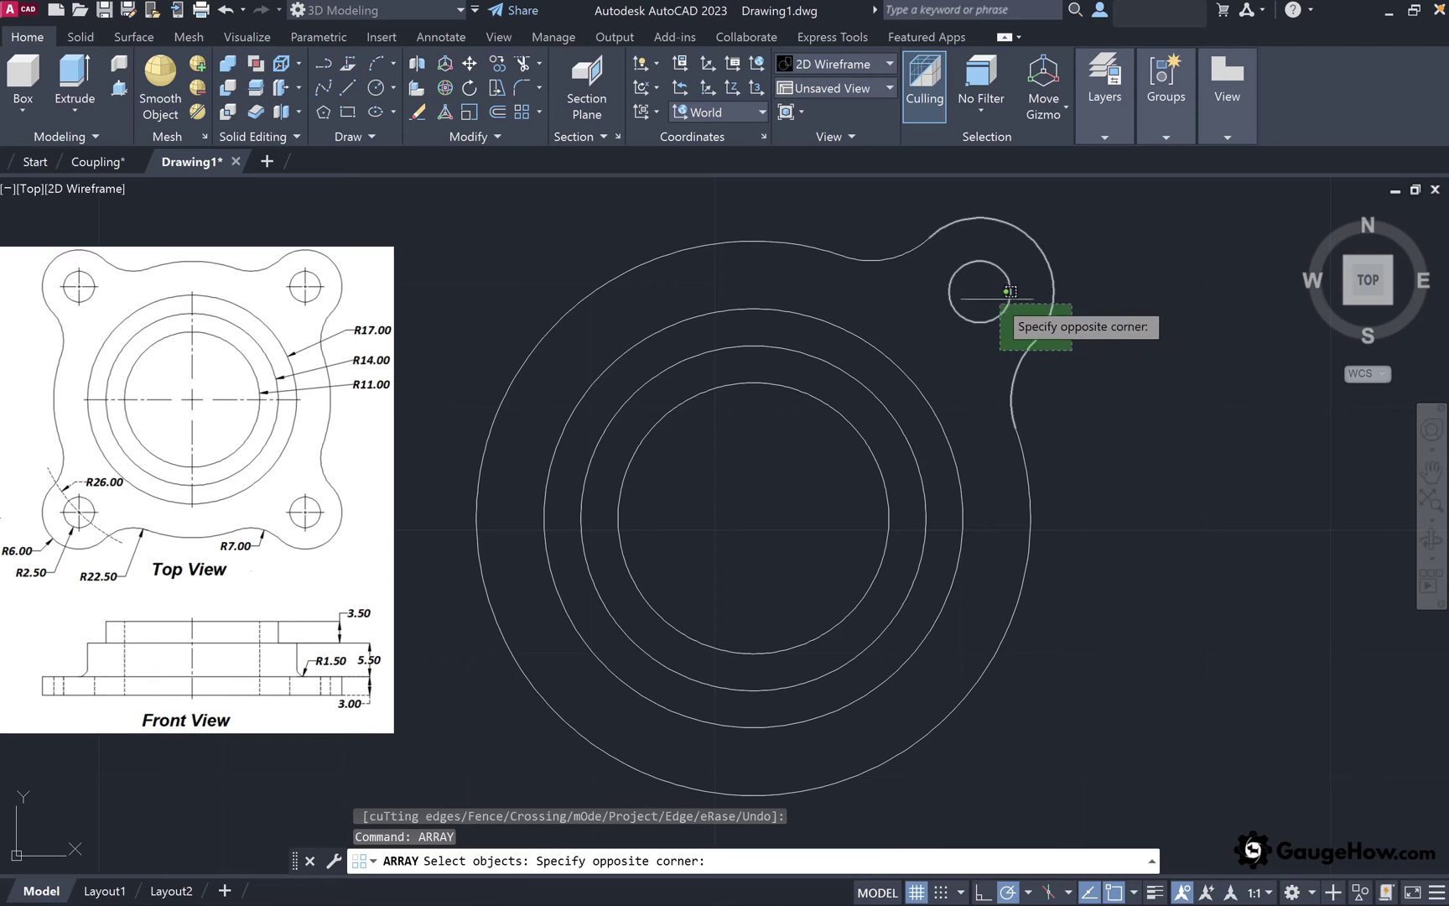
left_click(916, 219)
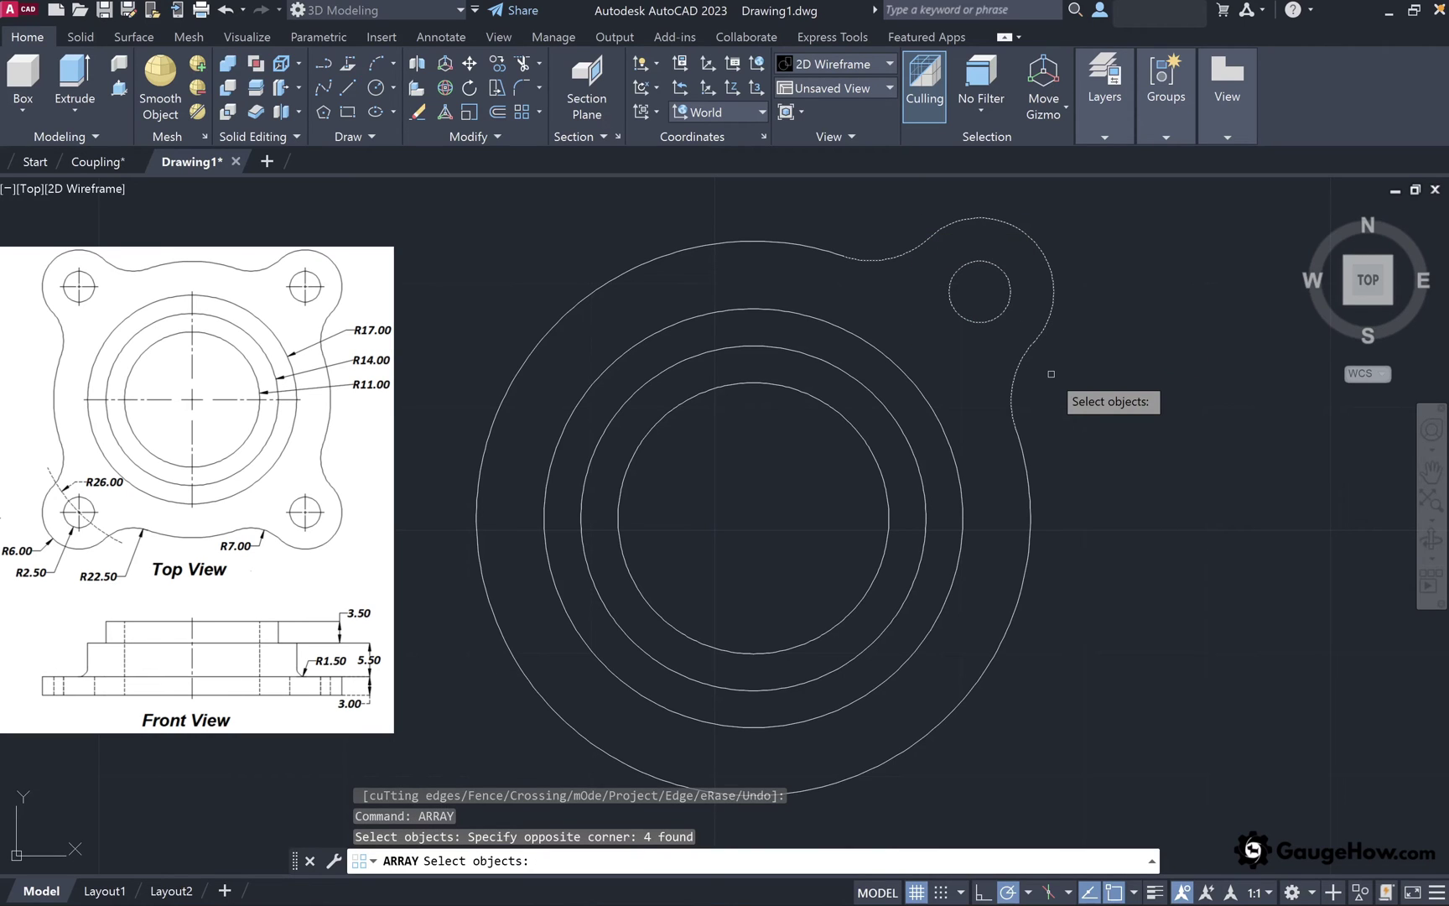
key("Return")
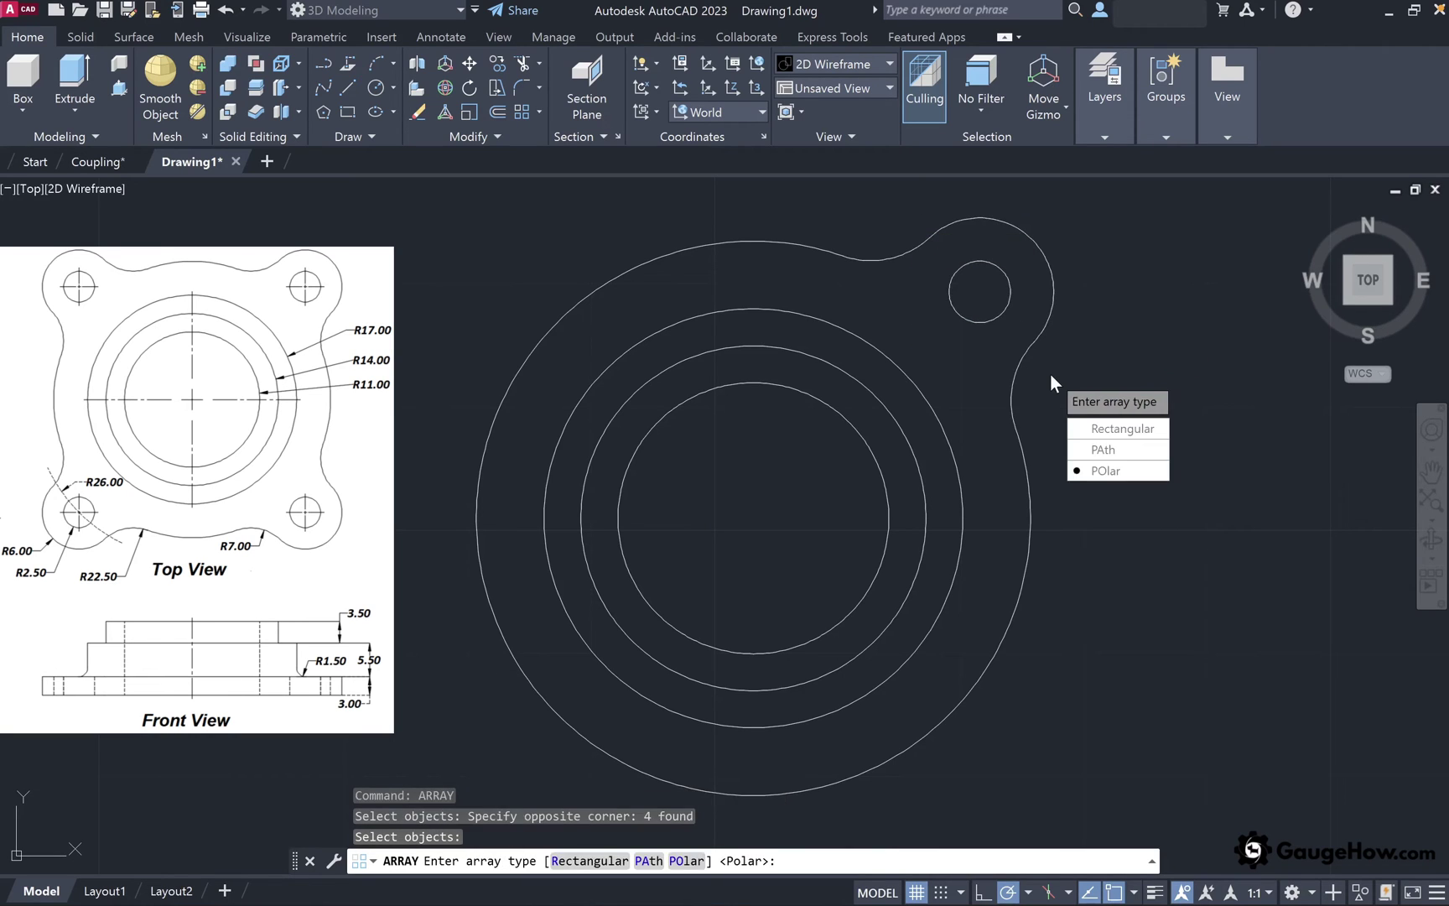
left_click(1109, 472)
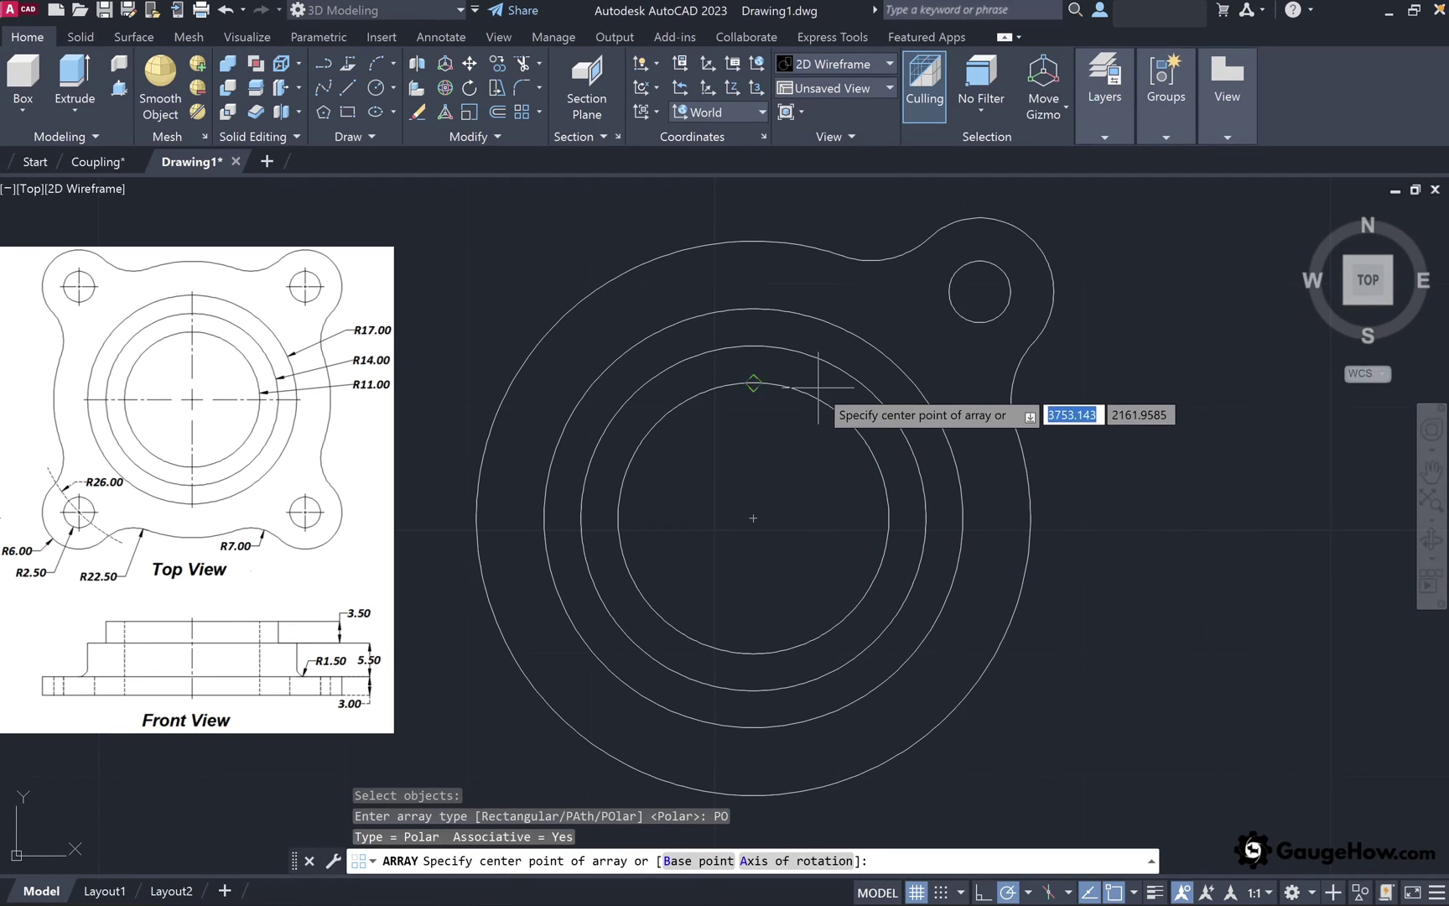
left_click(753, 518)
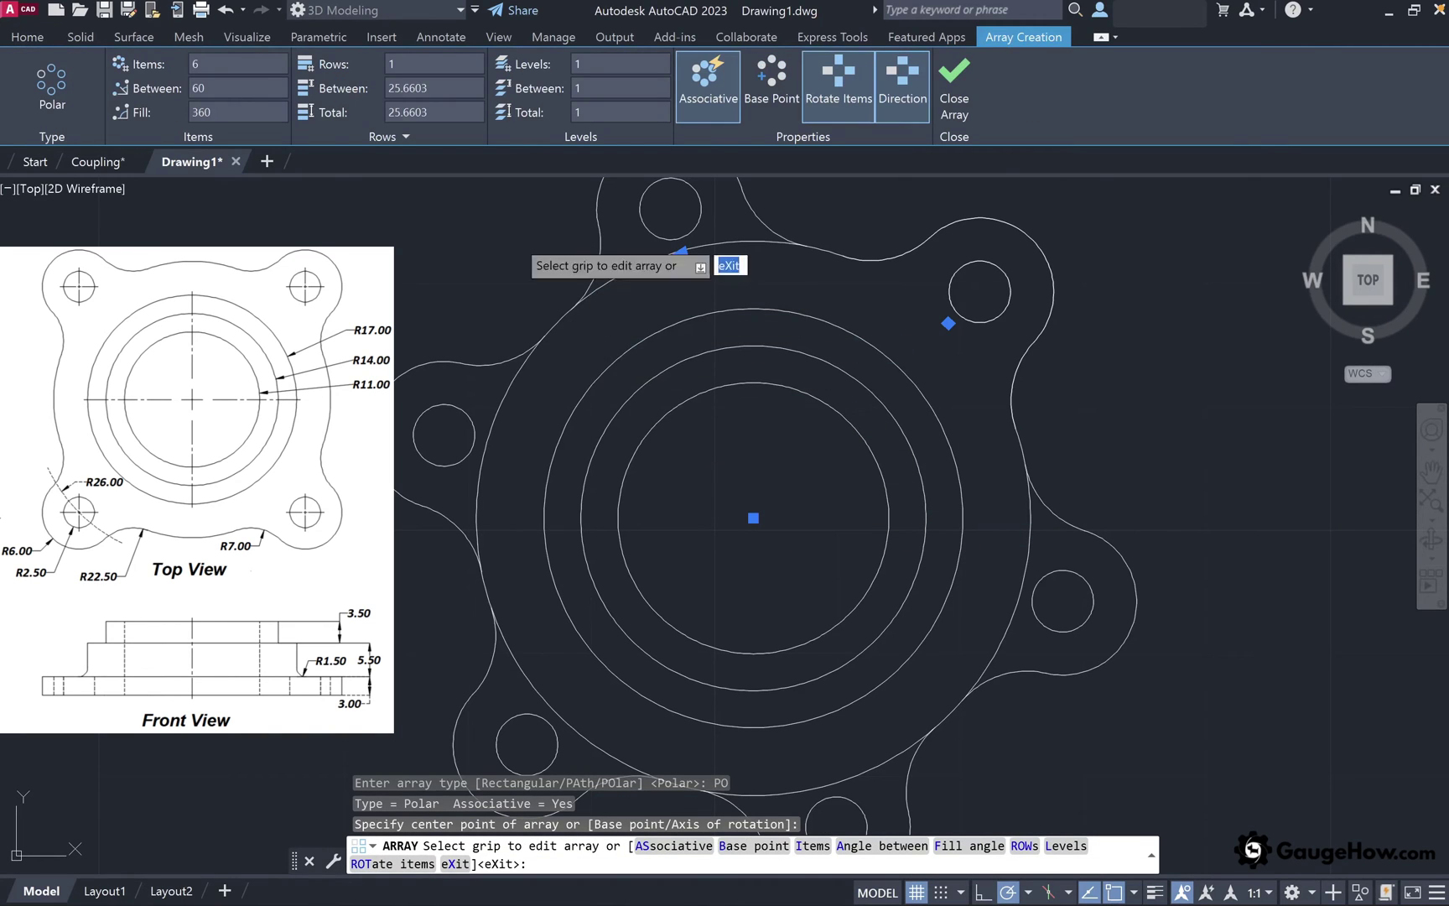
left_click(233, 64)
key("BackSpace")
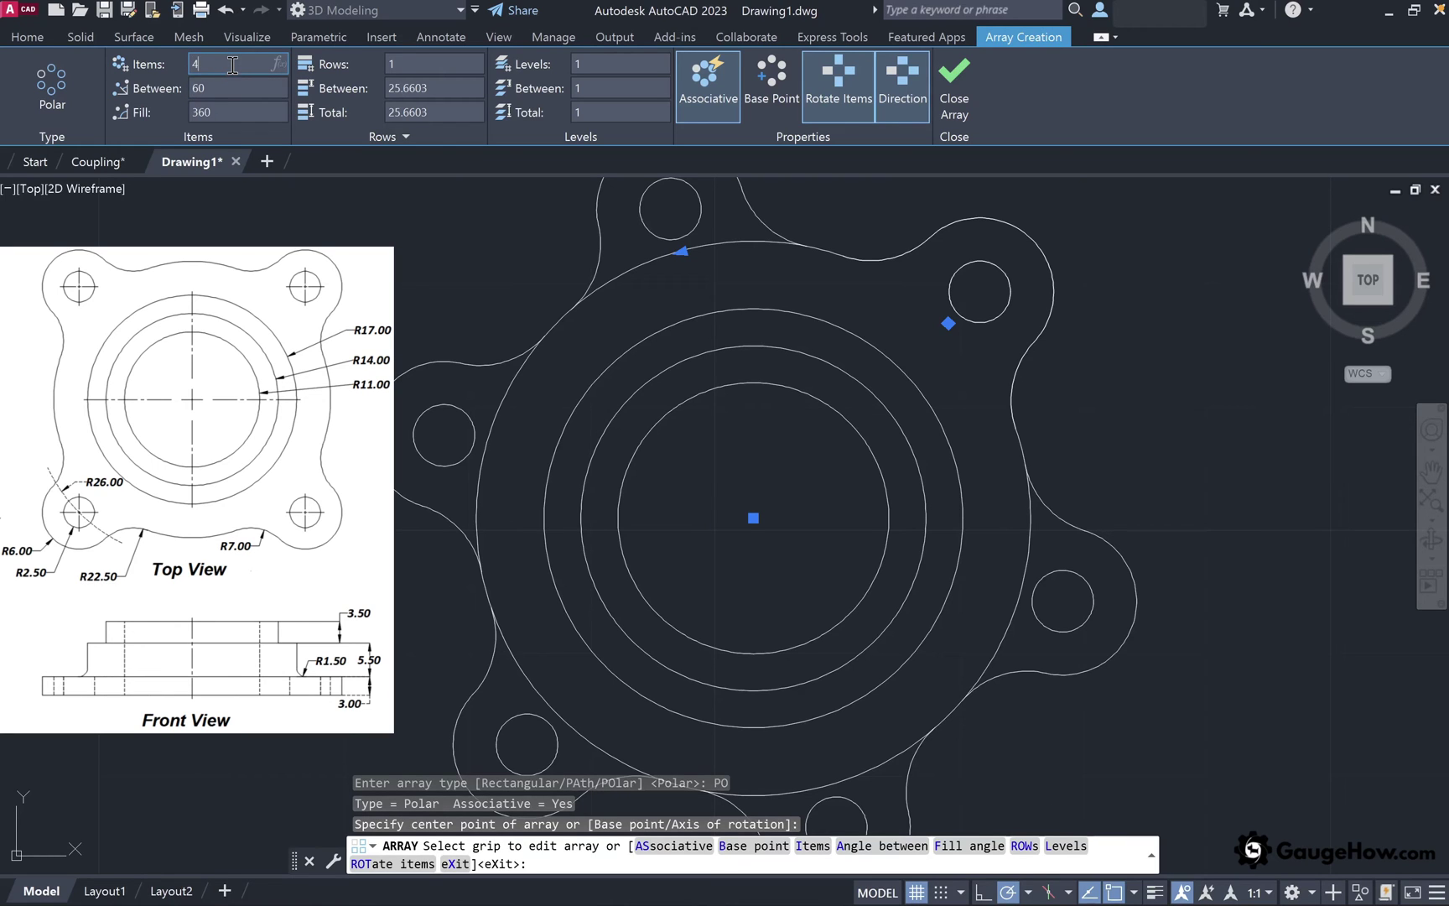
key("Return")
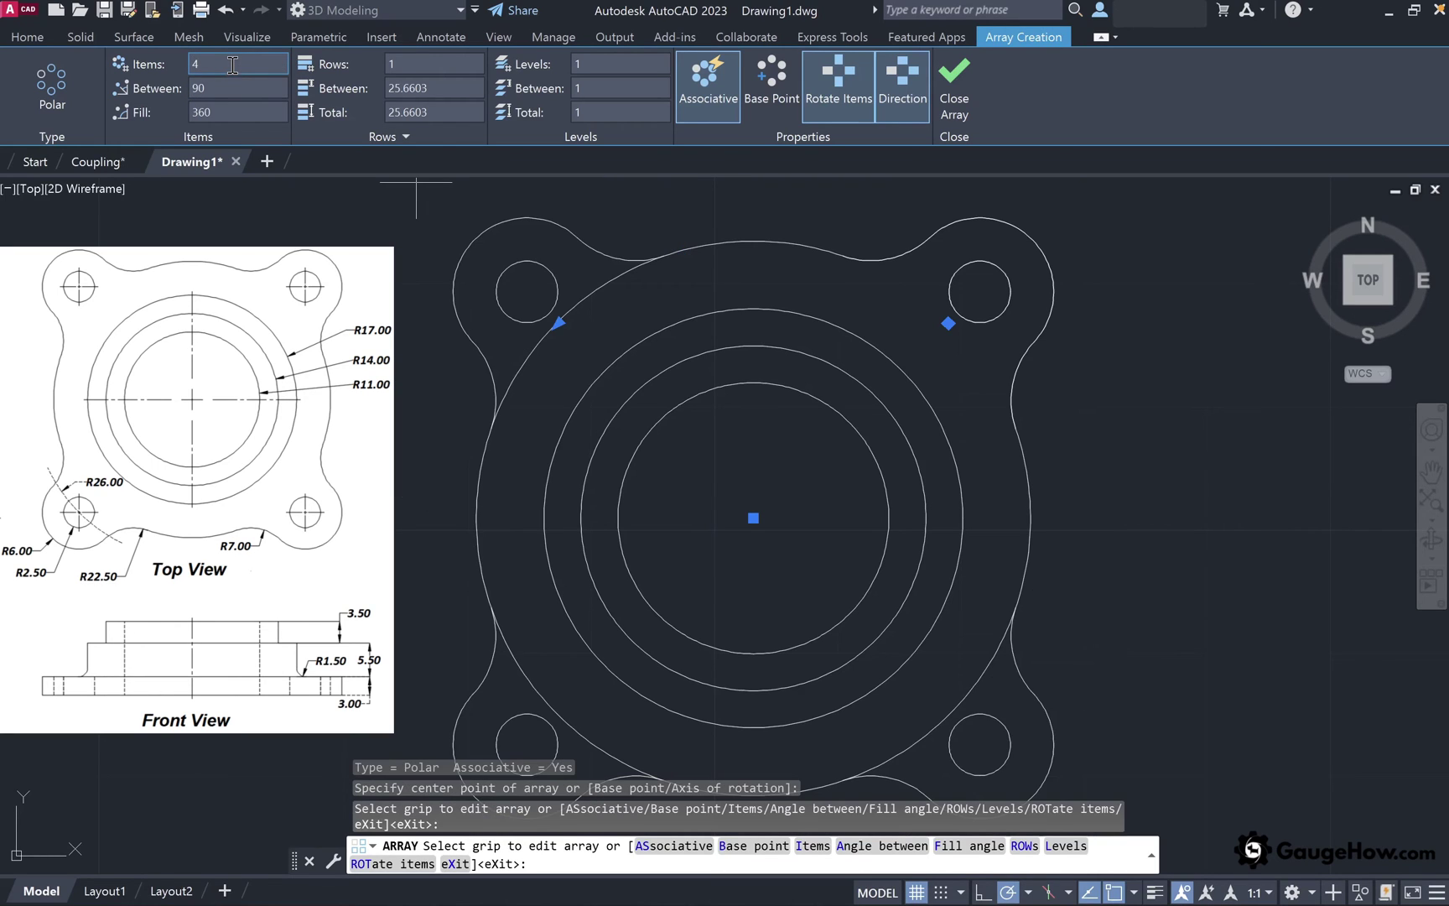
left_click(956, 80)
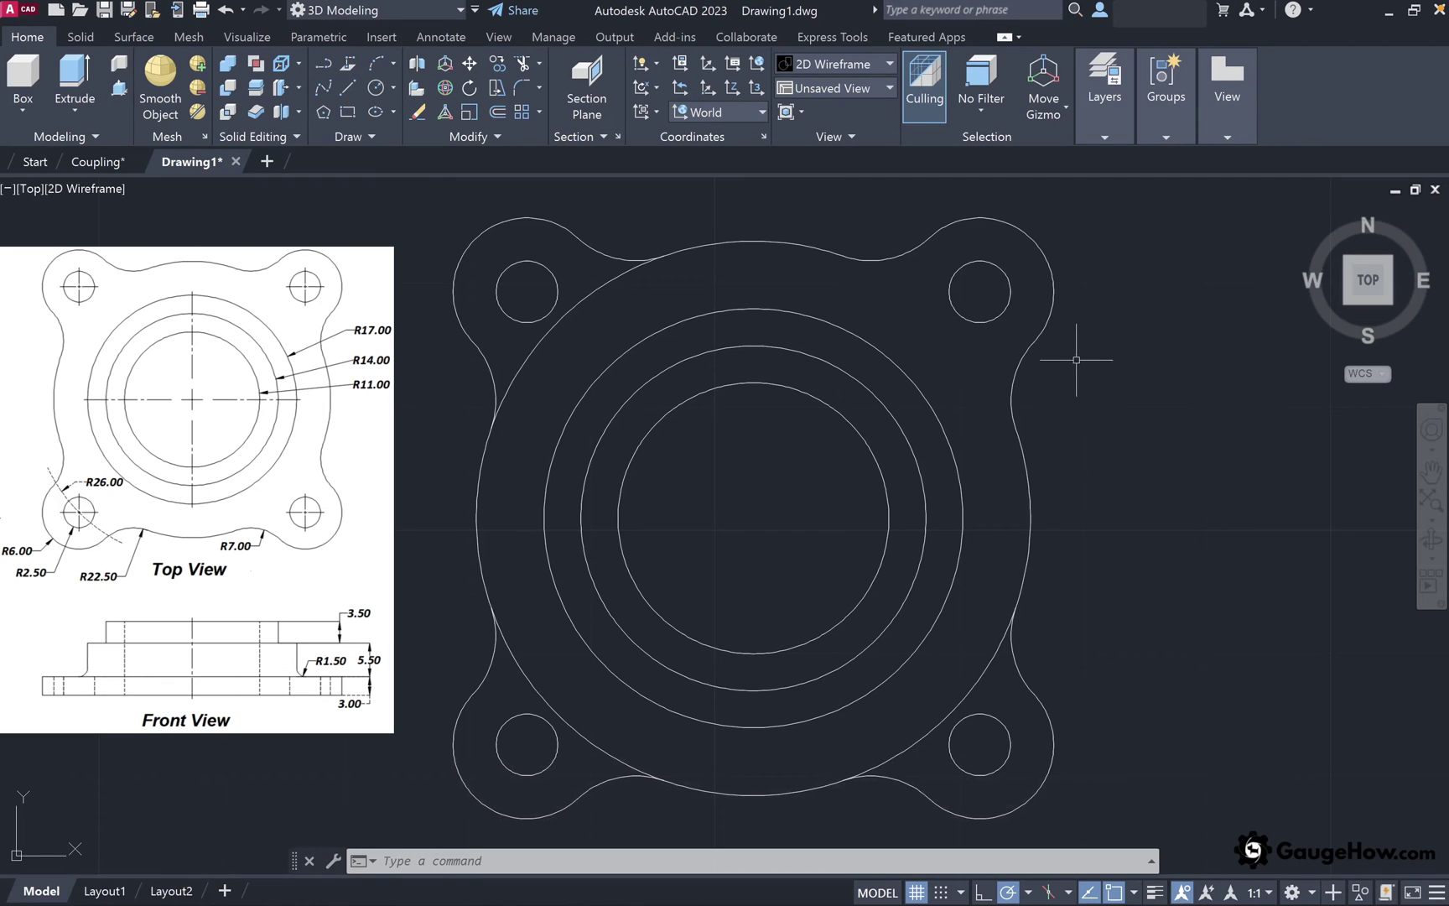
Explode all objects so that the polar array of lugs becomes separate arcs and circles
mouse_move(1055, 303)
key("ctrl+a")
type("EXpl")
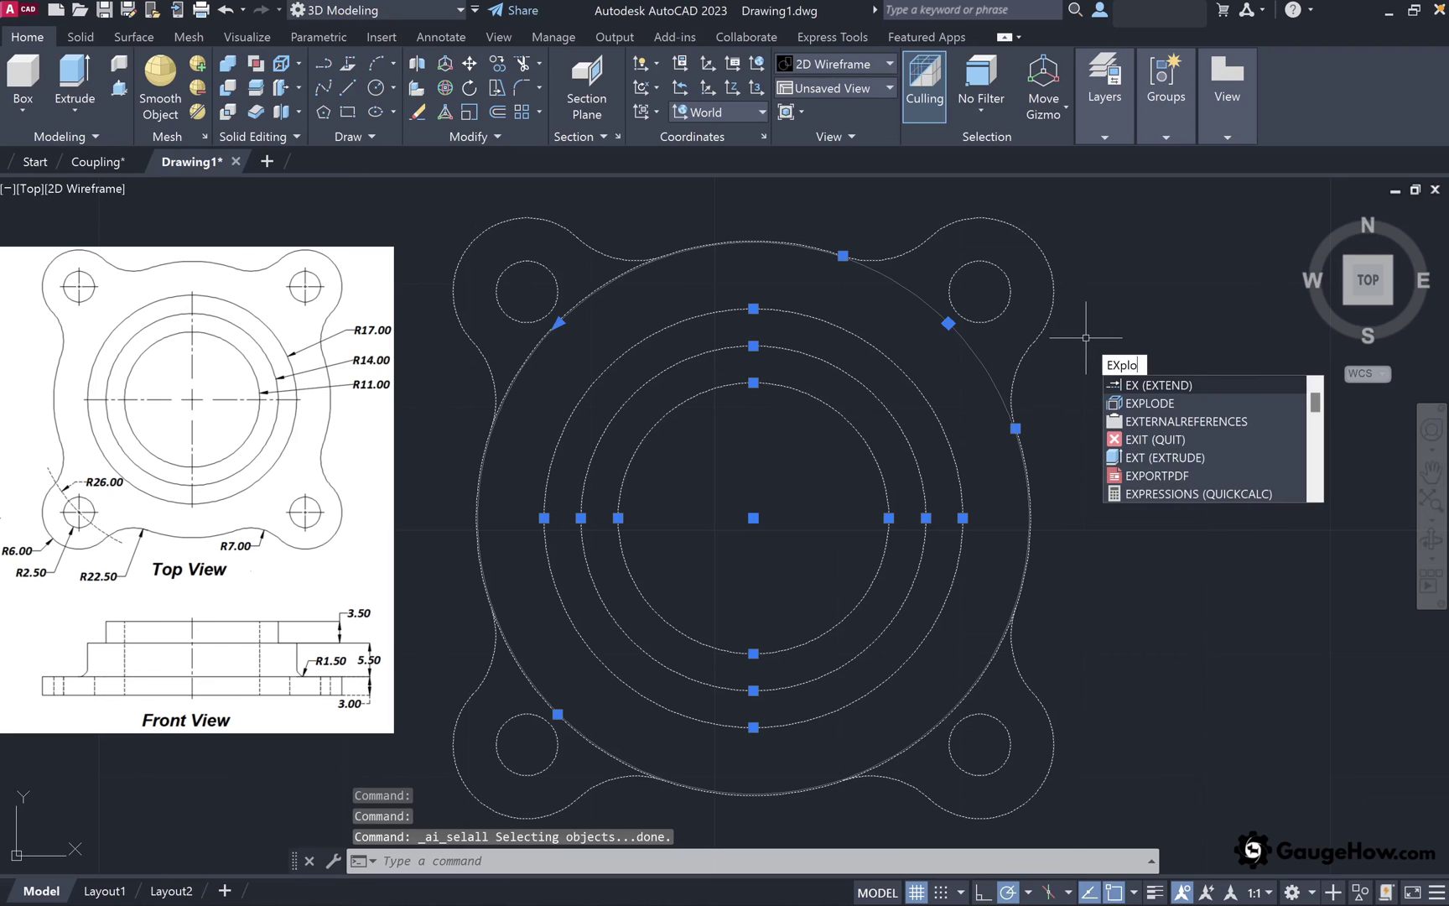
type("o")
key("Return")
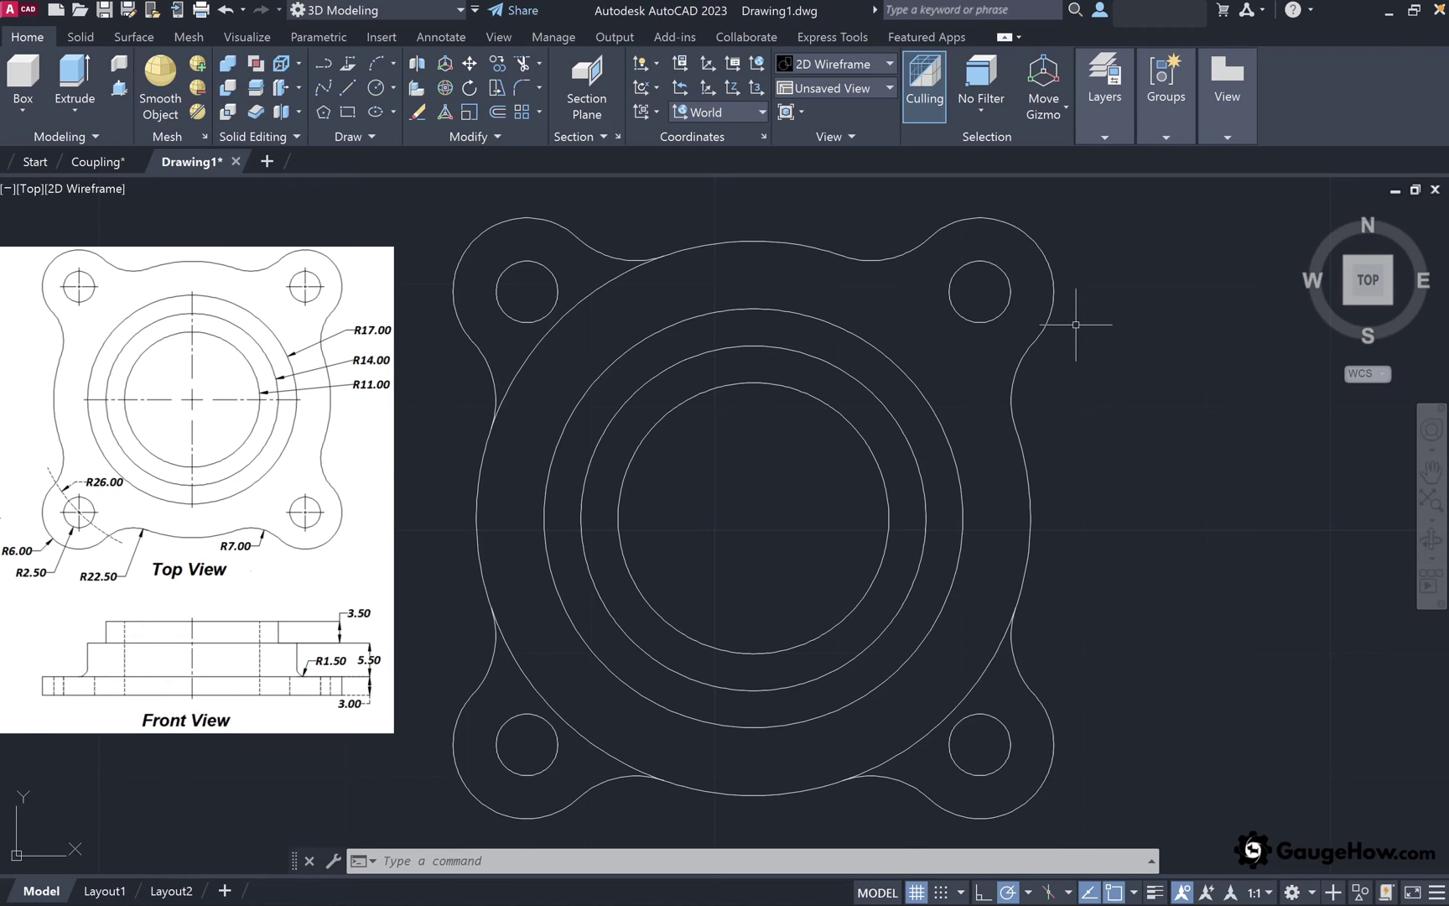
Using all objects as cutting edges, trim the radius 22.5 arc portions running inside the three remaining corner lugs
key("ctrl+a")
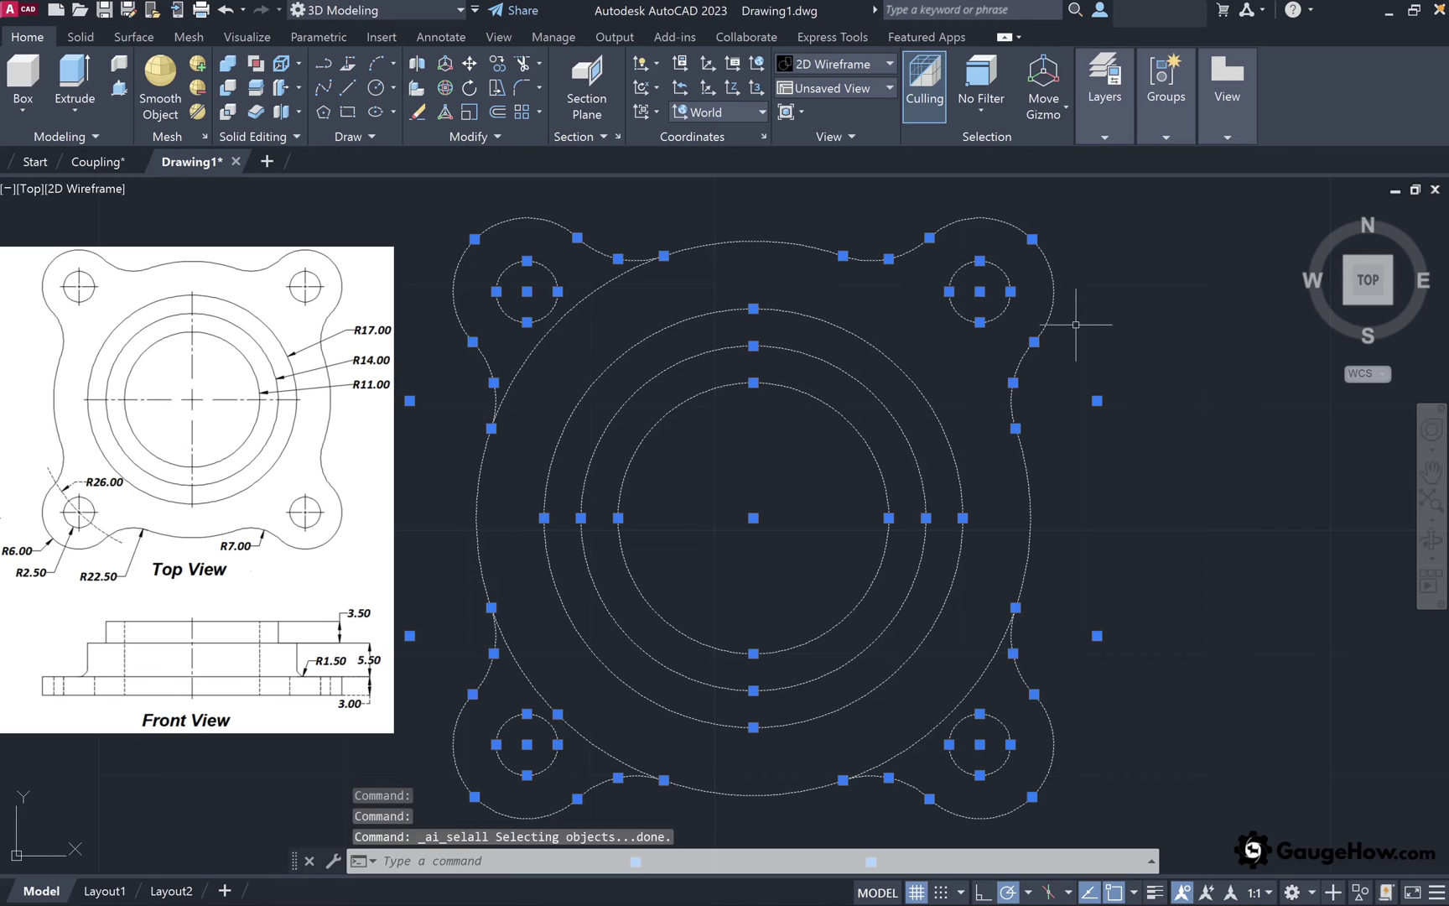
type("tr")
key("Return")
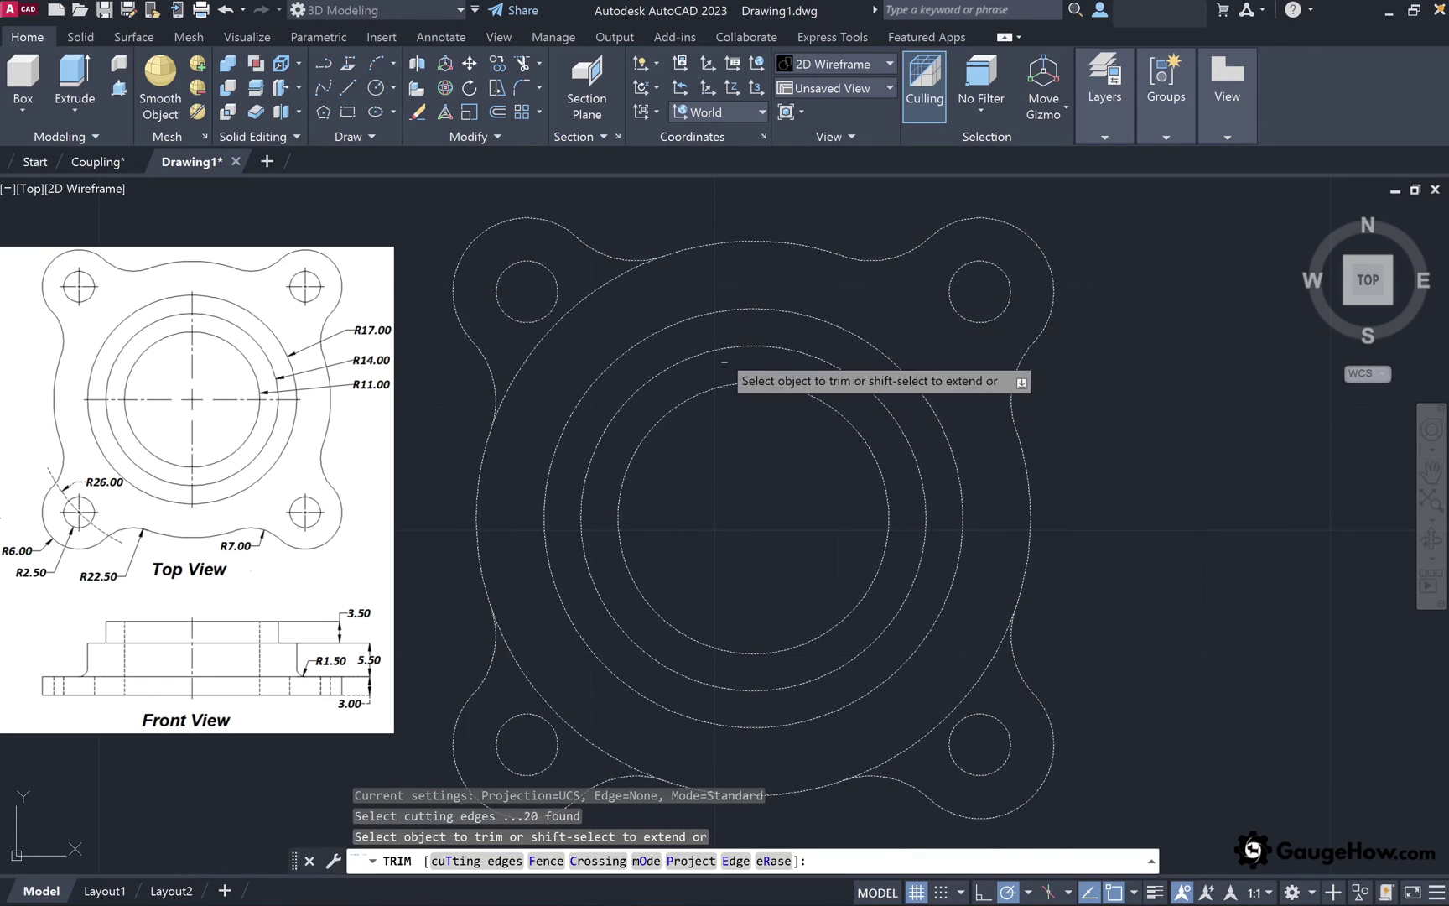
left_click(582, 289)
left_click(530, 687)
left_click(986, 674)
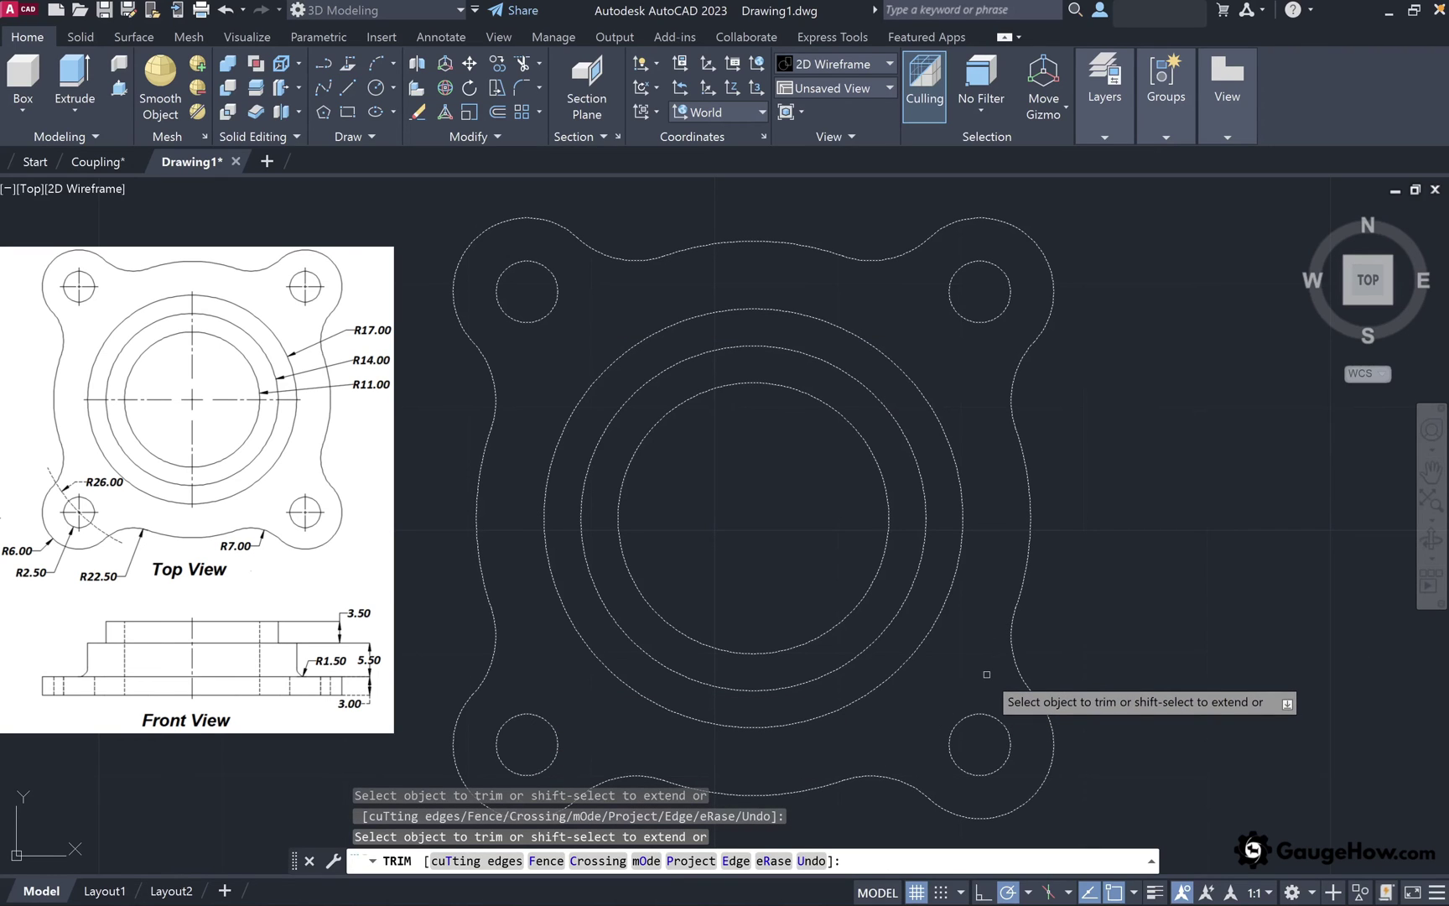
key("Return")
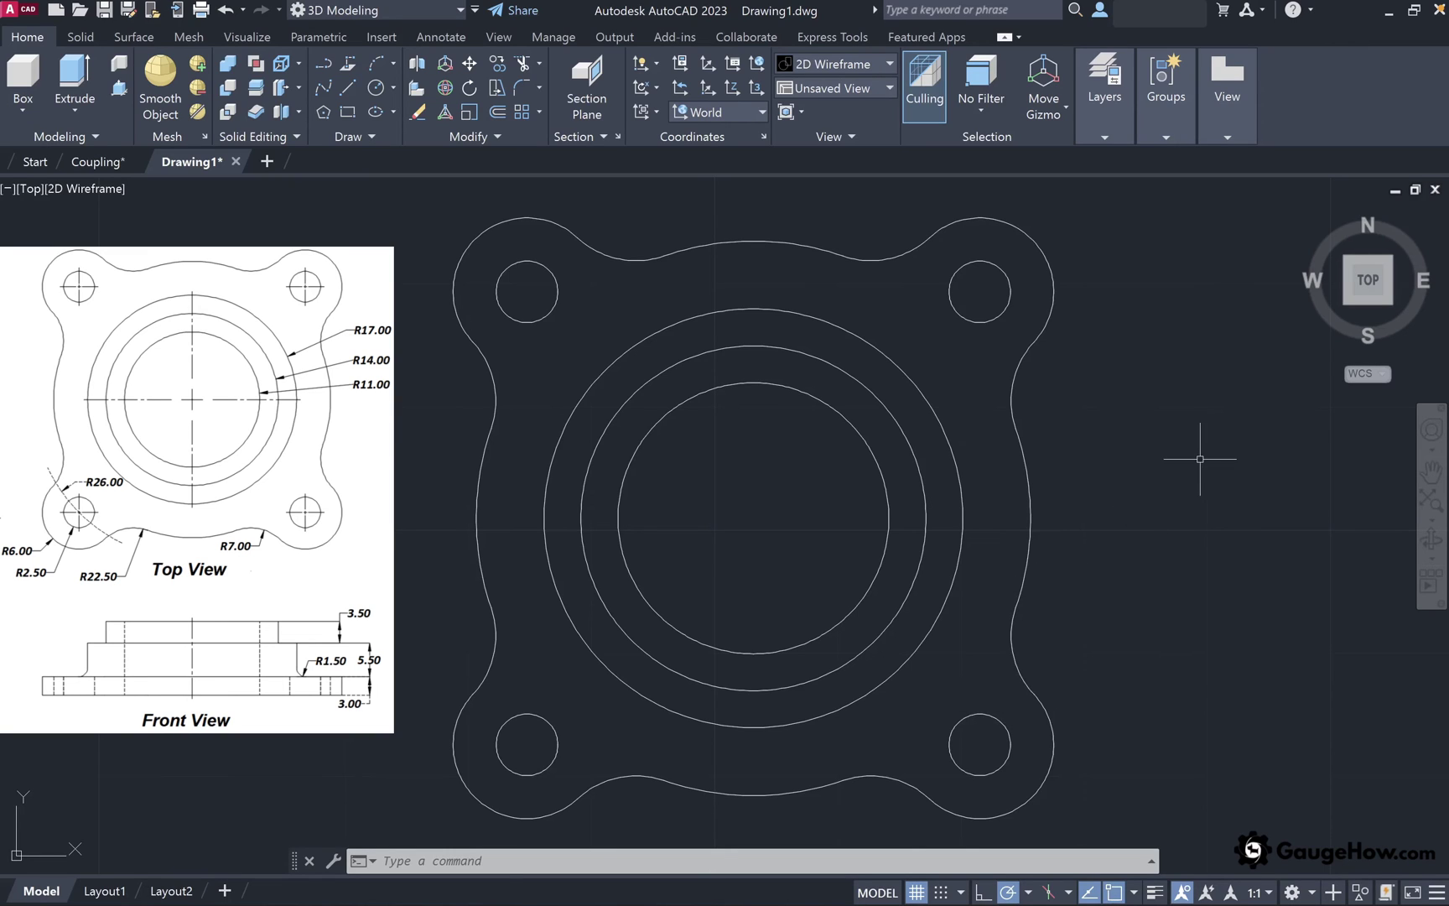
In the SW Isometric view, presspull the outer flange area to a height of 3 and apply the Shaded with edges visual style
left_click(1345, 302)
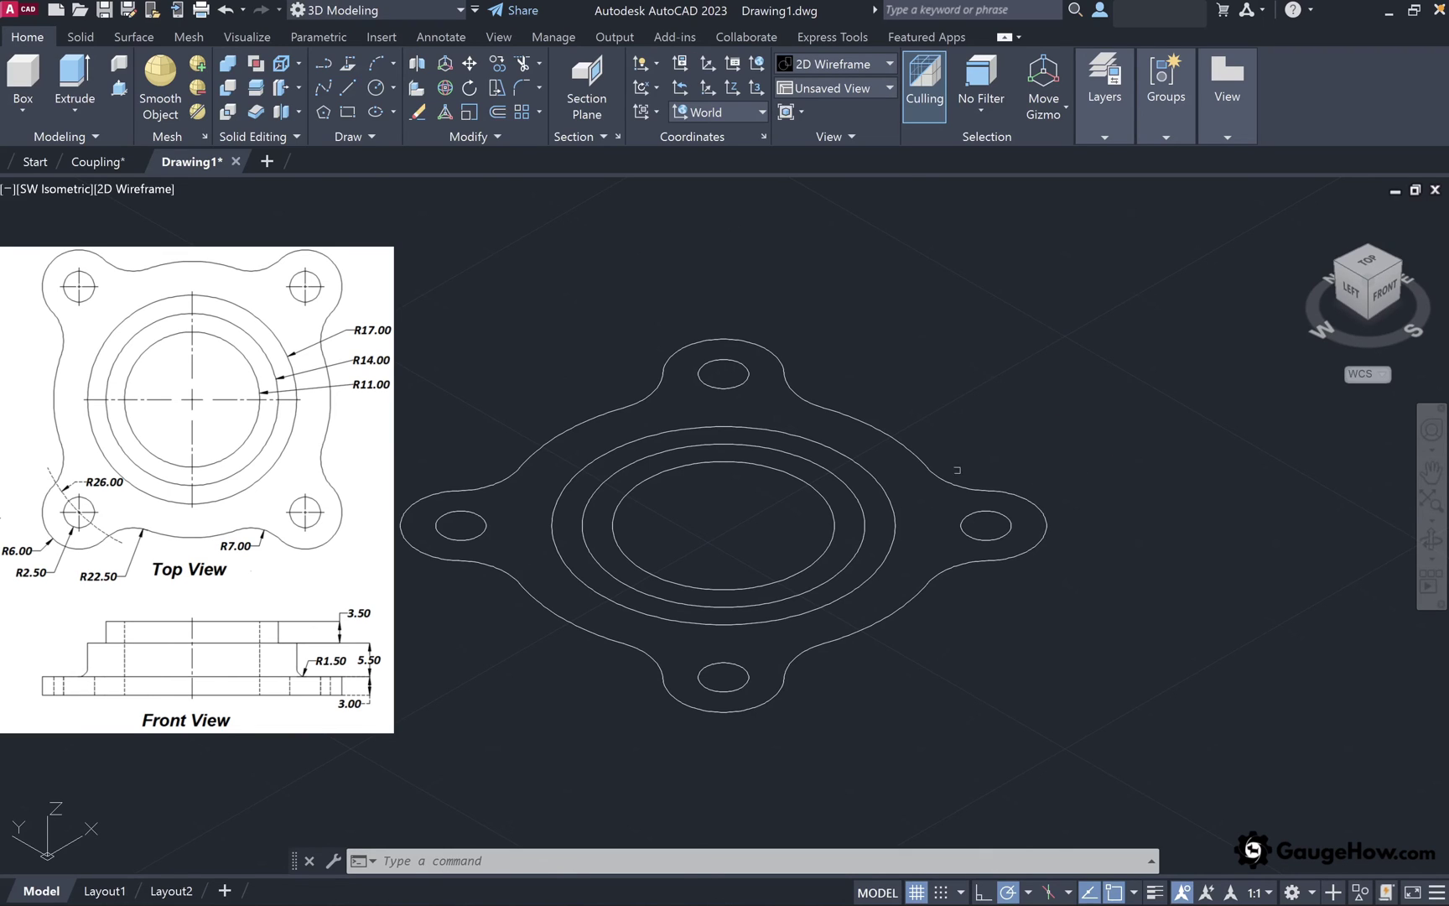
left_click(119, 88)
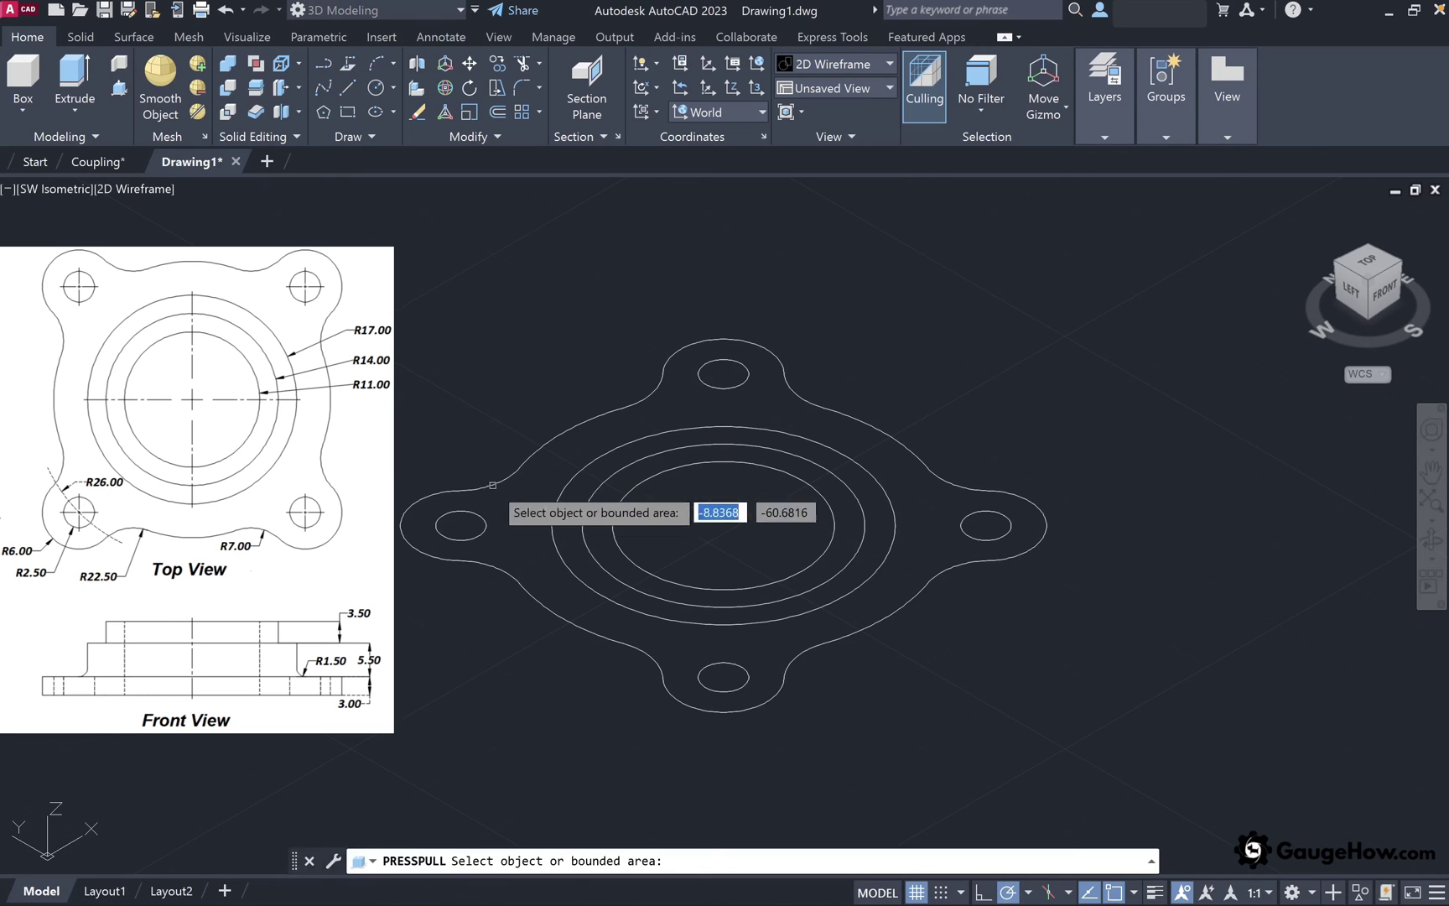
left_click(525, 509)
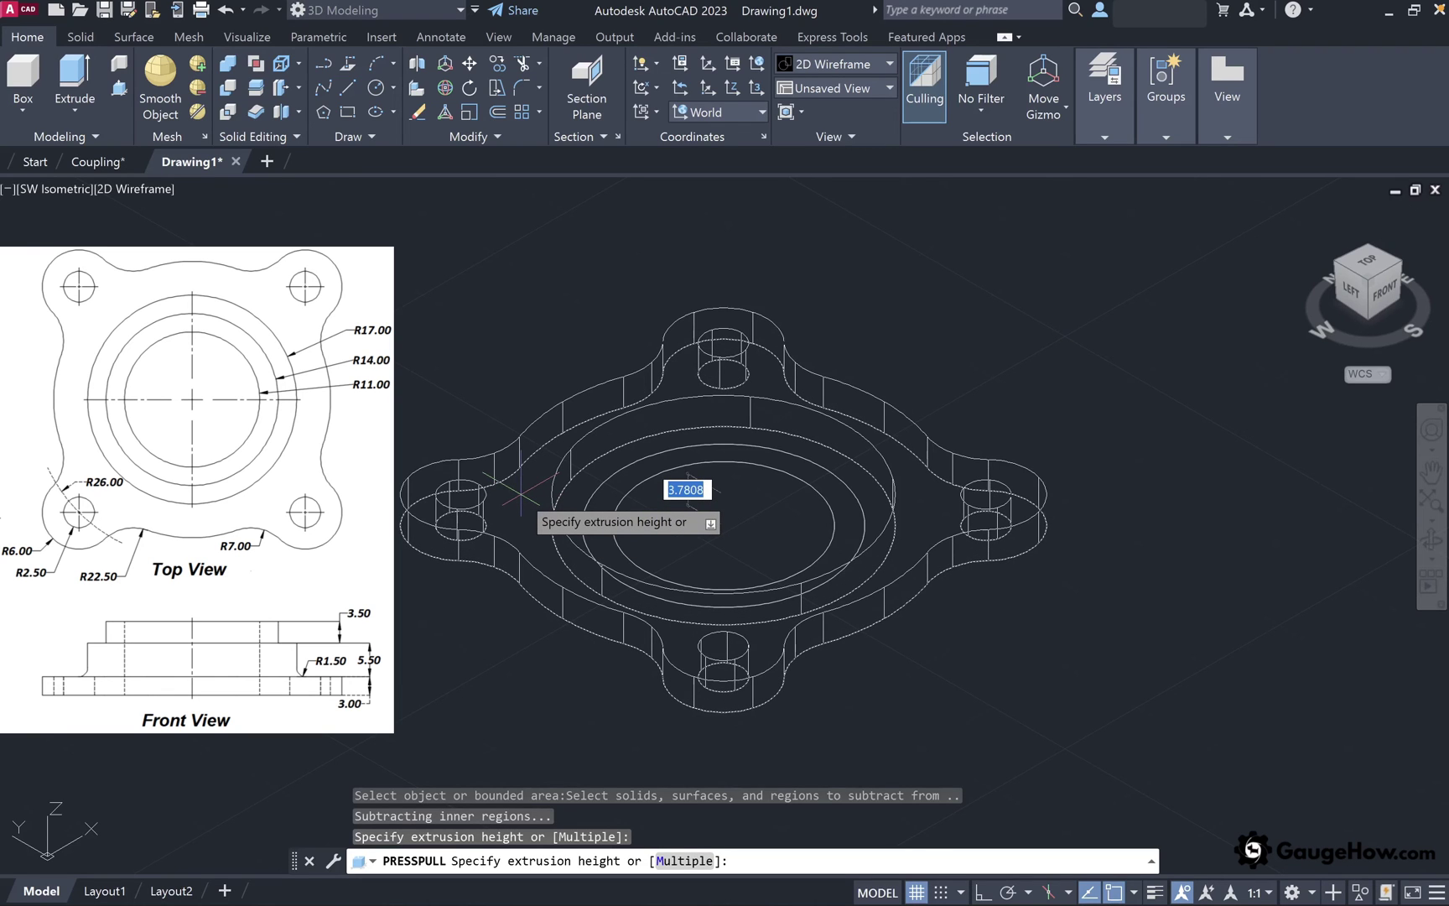
type("3")
key("Return")
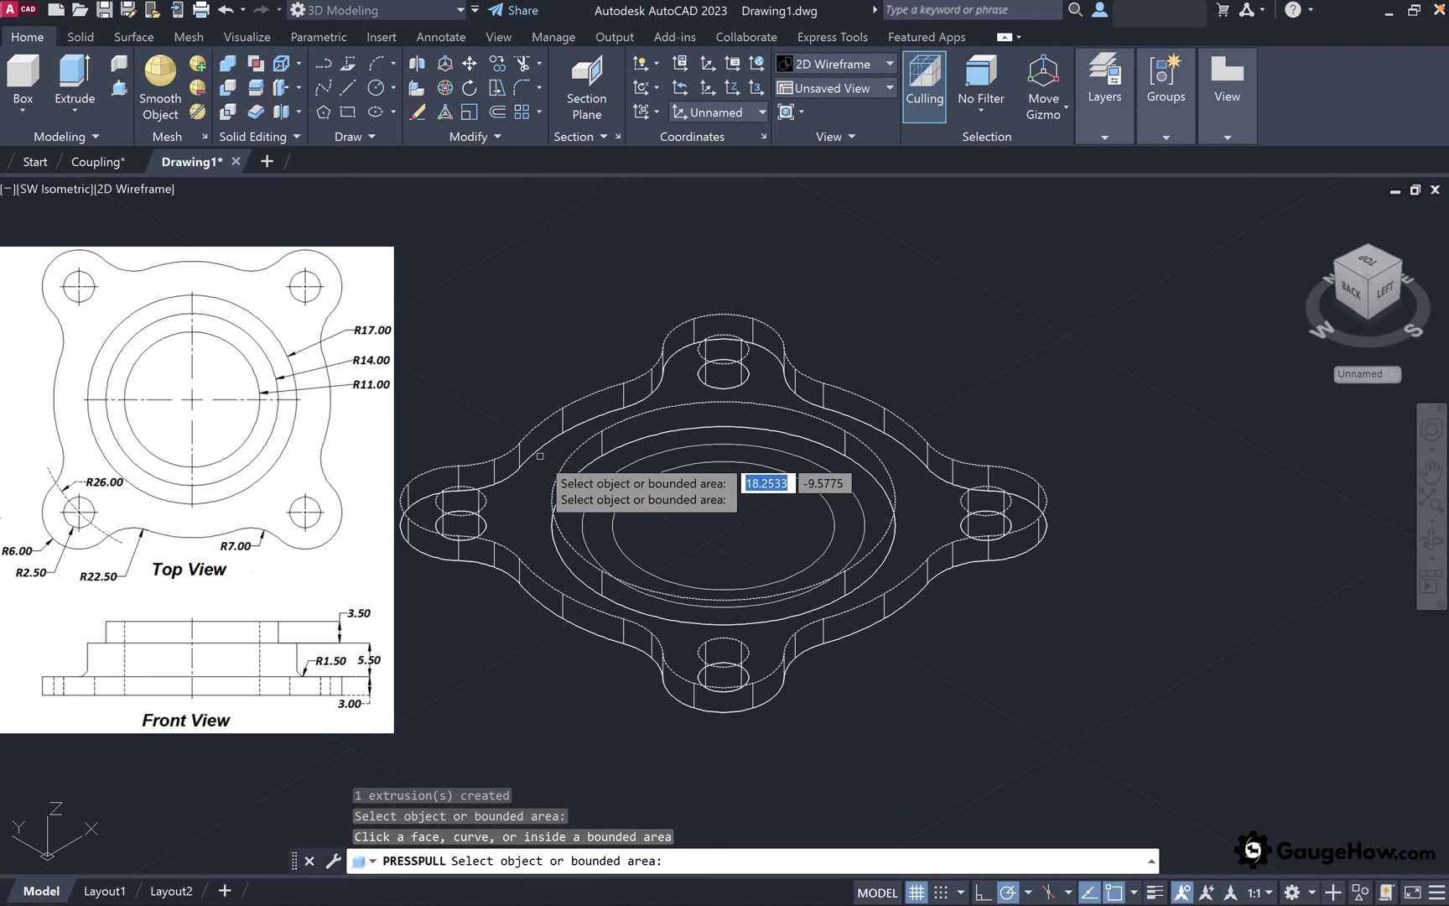
key("Return")
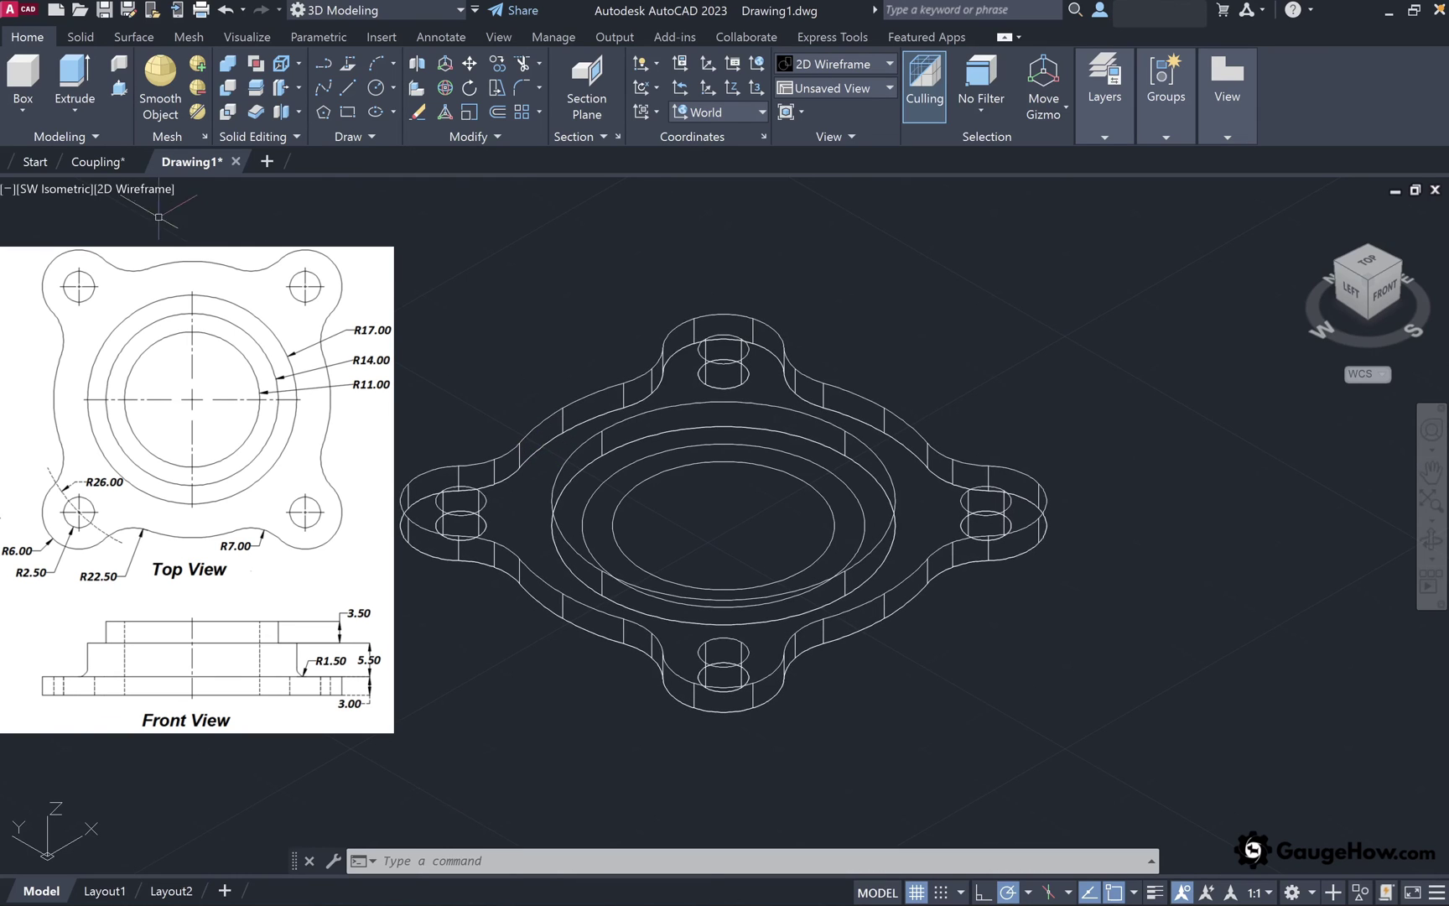
left_click(146, 191)
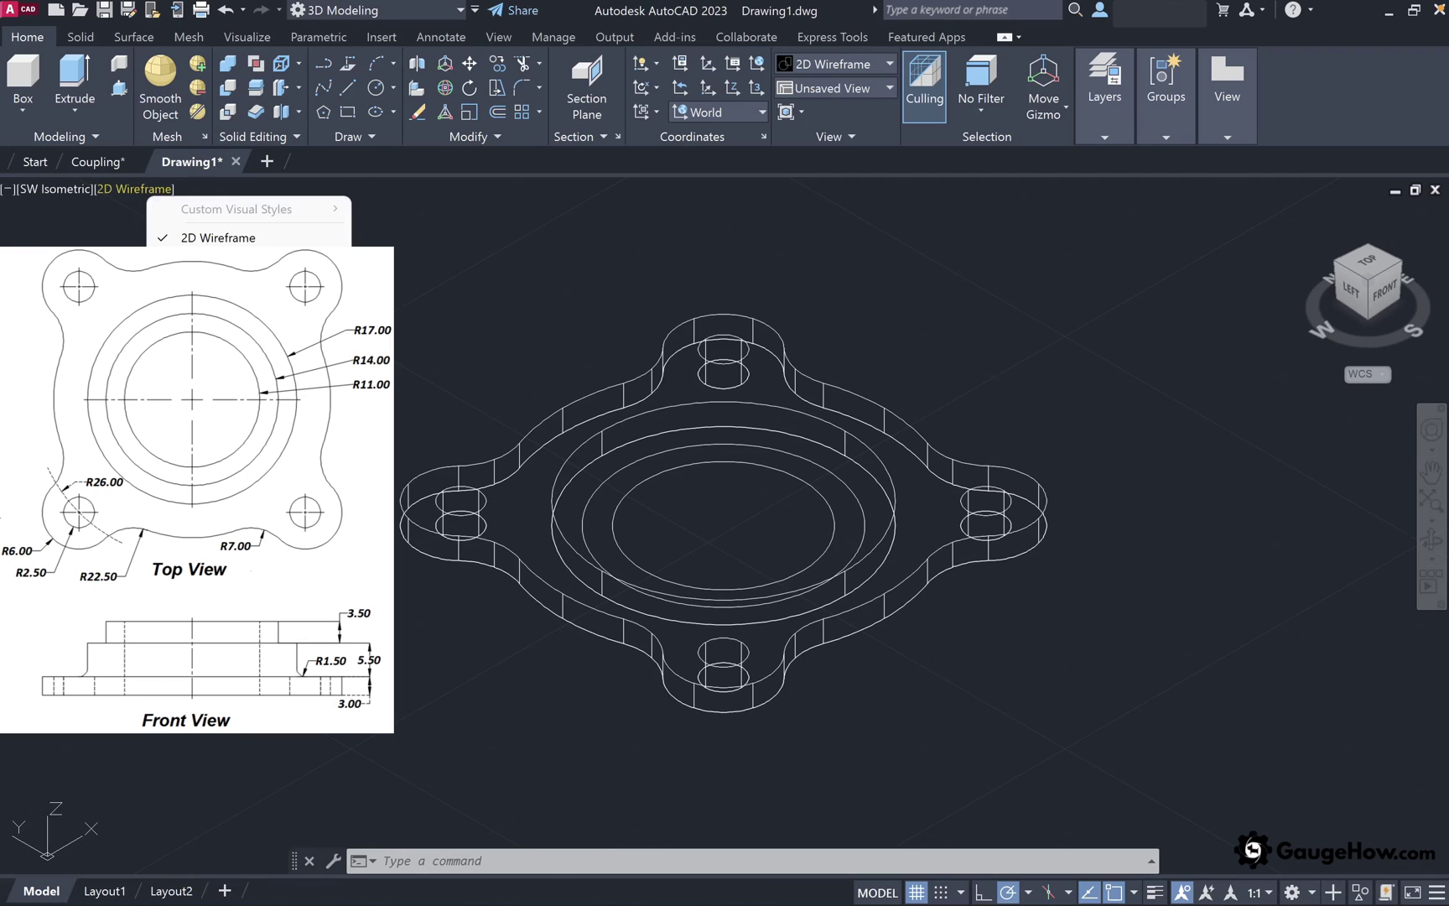
left_click(218, 377)
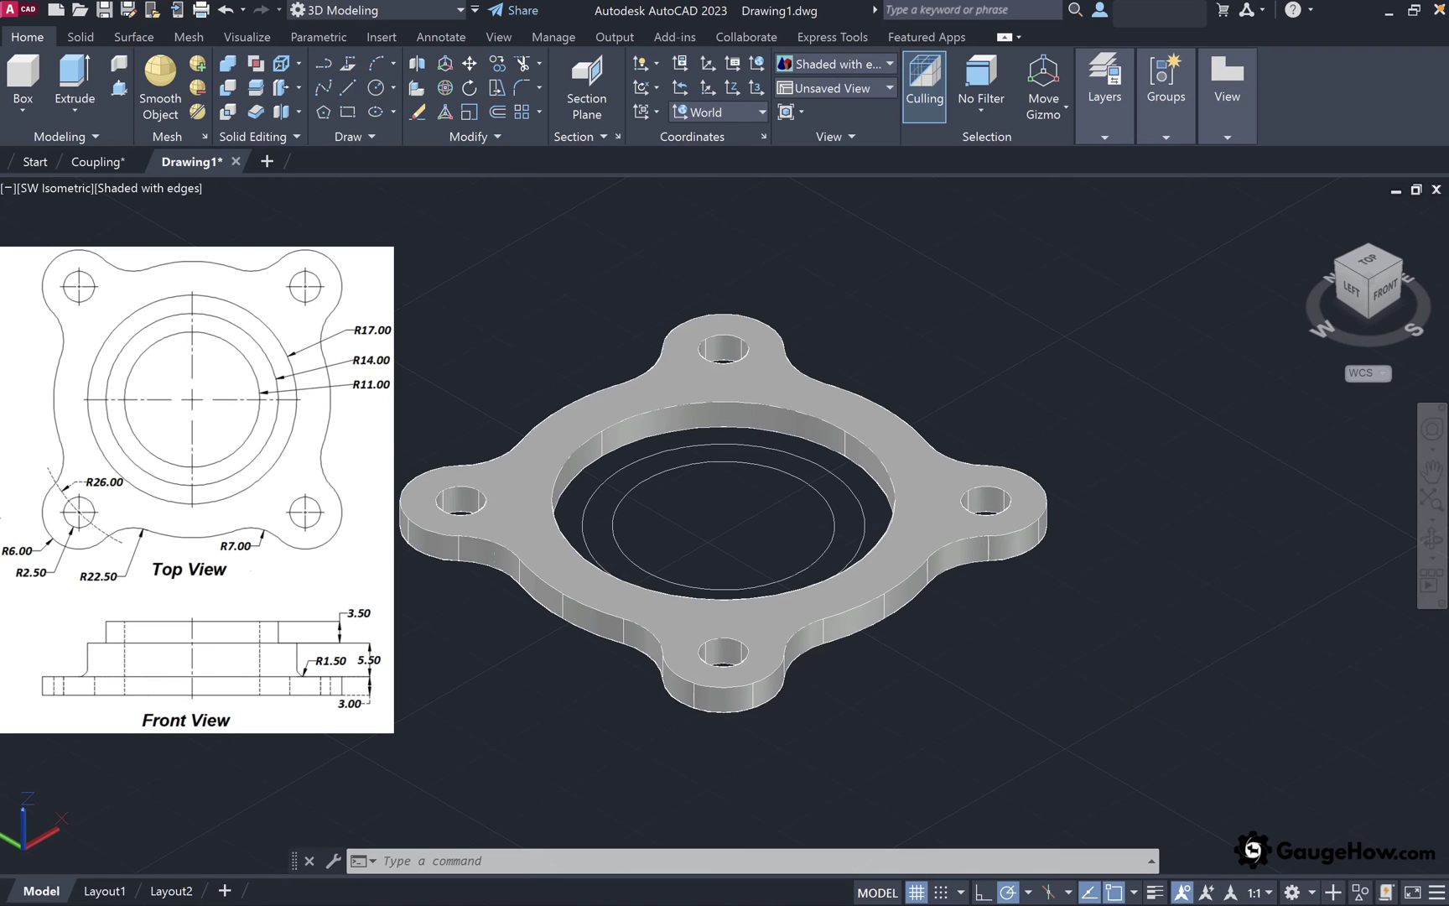
Presspull the ring between the radius 17 and radius 14 circles to a height of 8.5
left_click(119, 87)
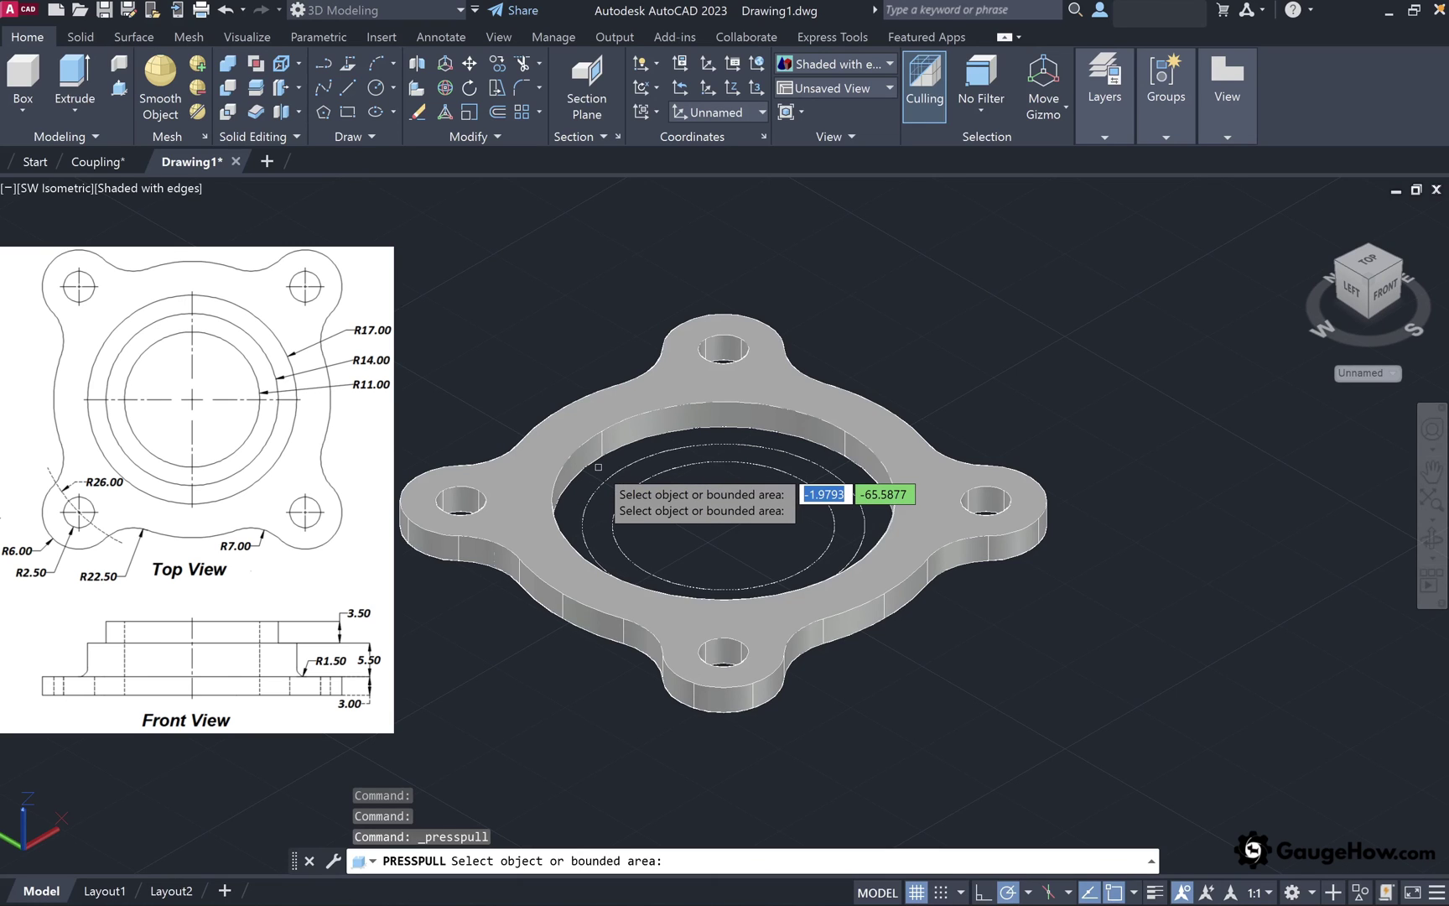
left_click(598, 466)
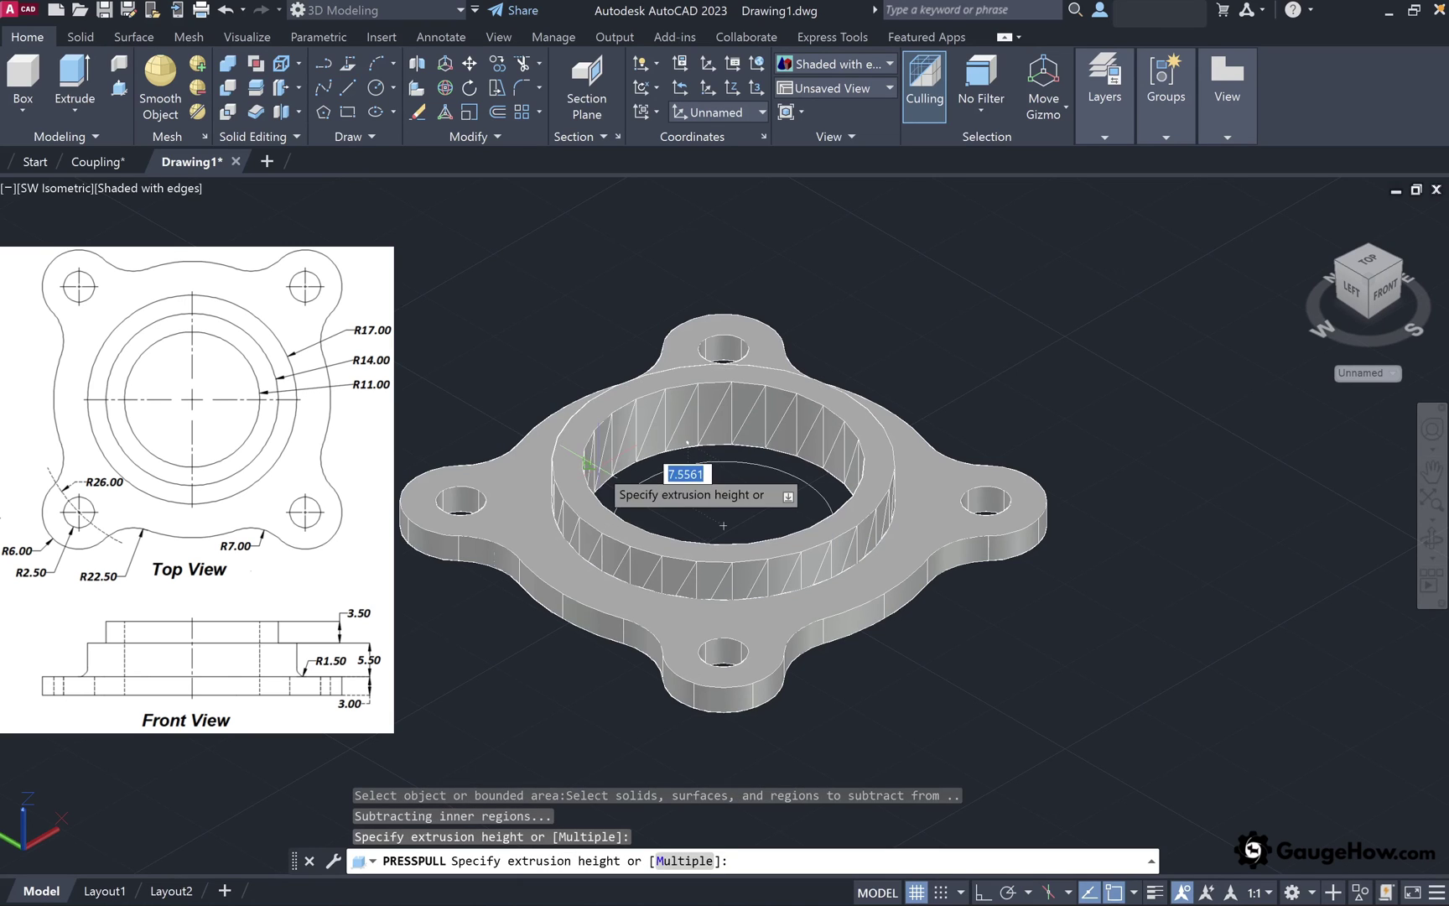
type("8.5")
key("Return")
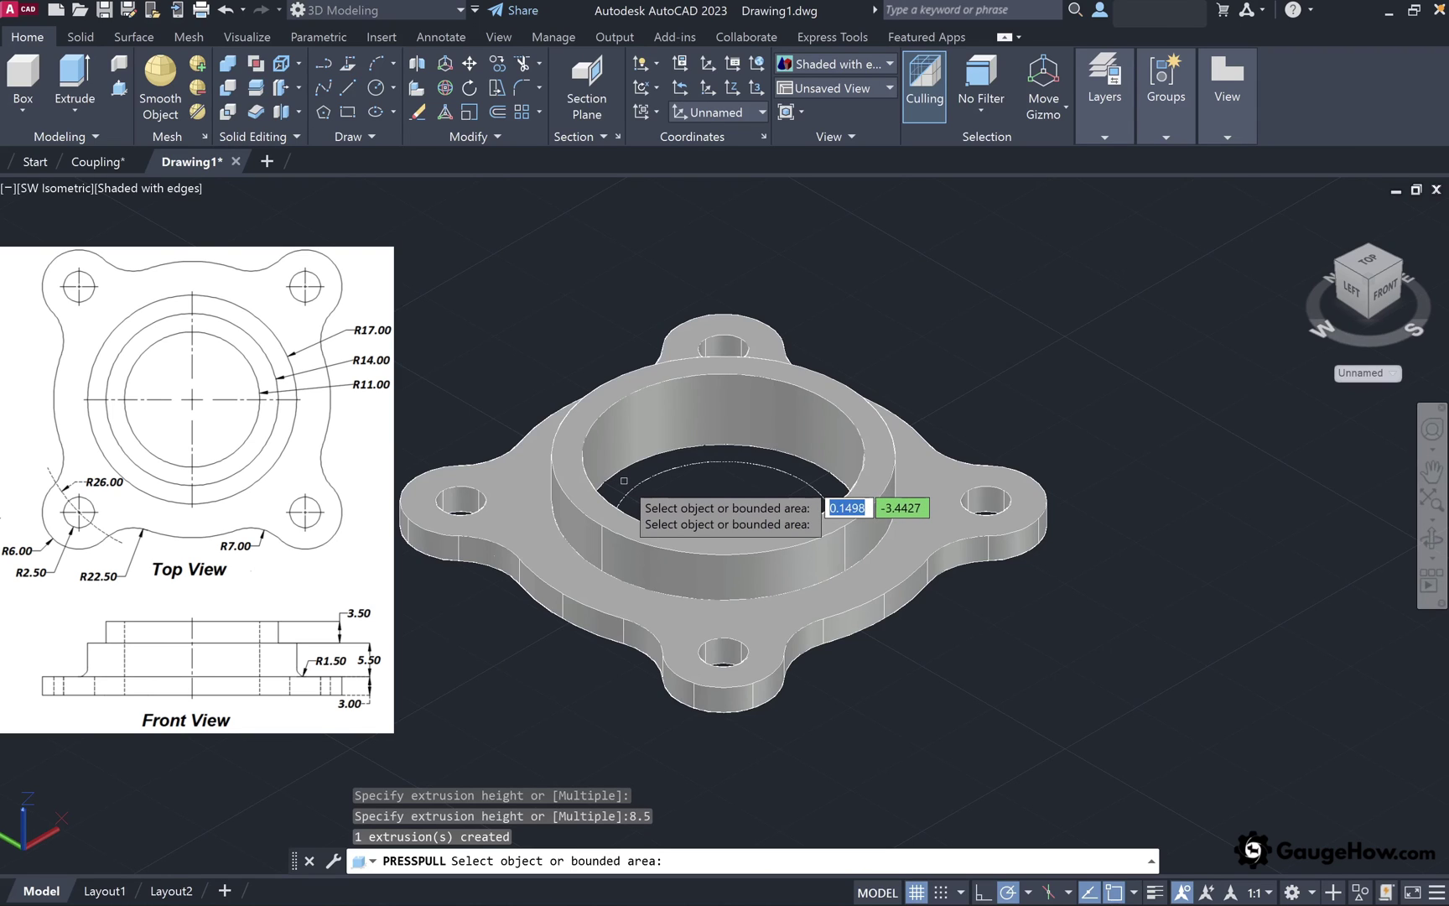
Presspull the ring between the radius 14 and radius 11 circles to a height of 12 and end the command
left_click(624, 481)
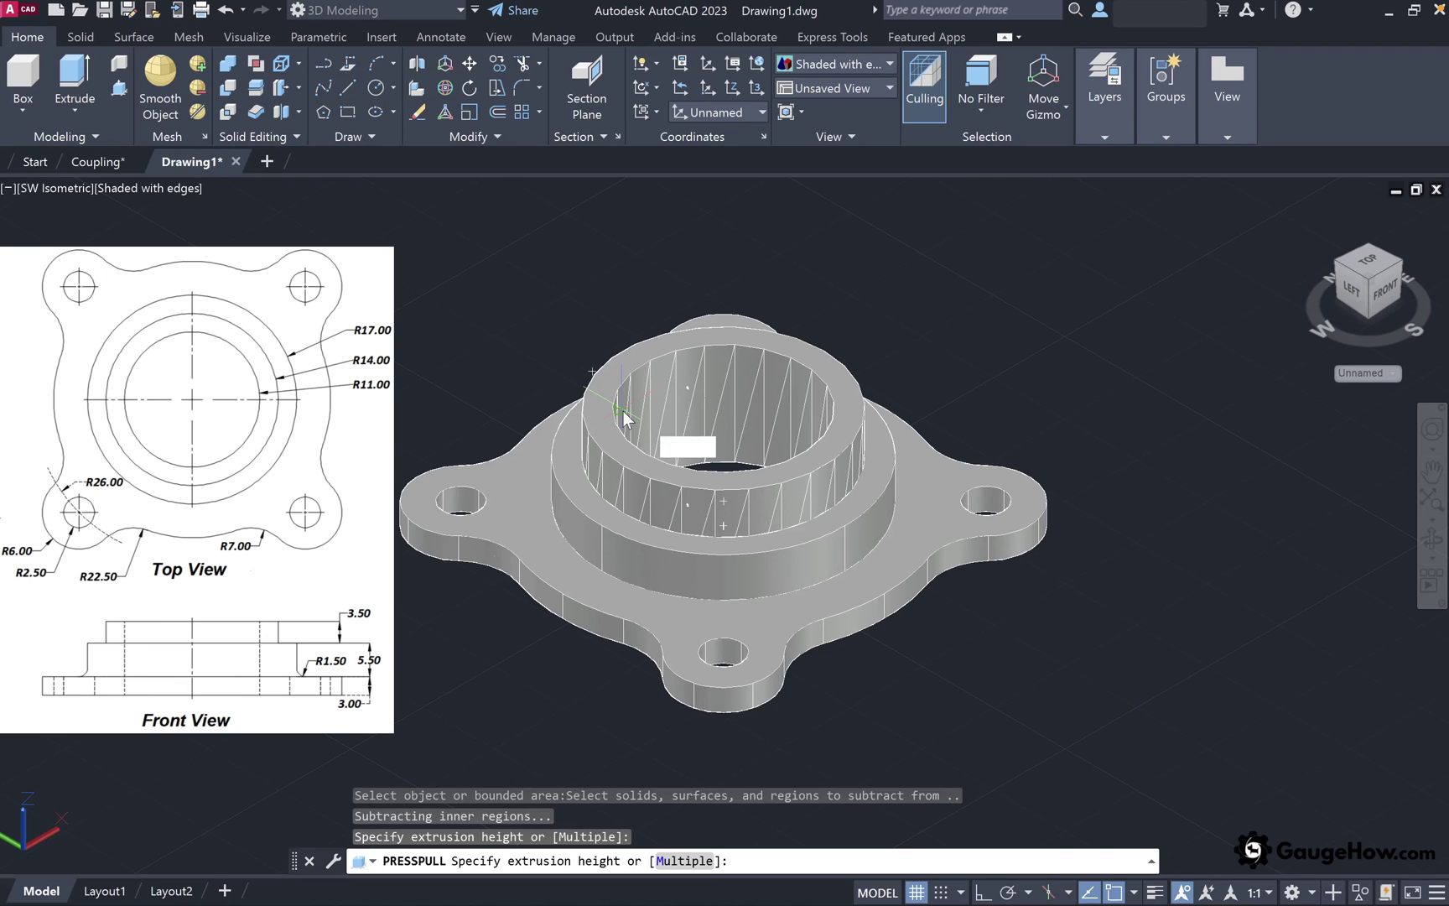
type("12")
key("Return")
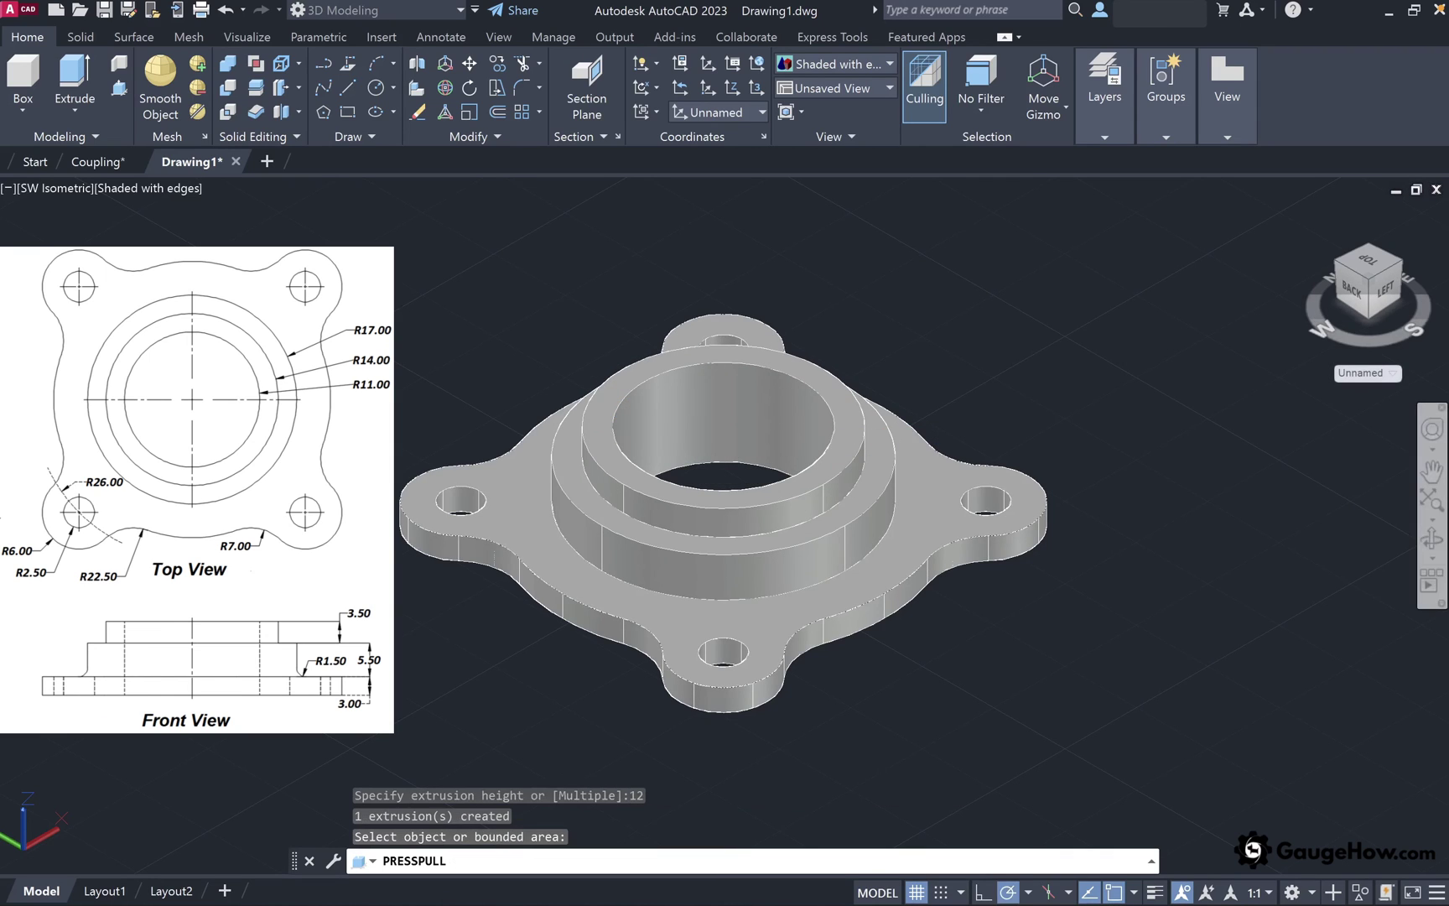
key("Escape")
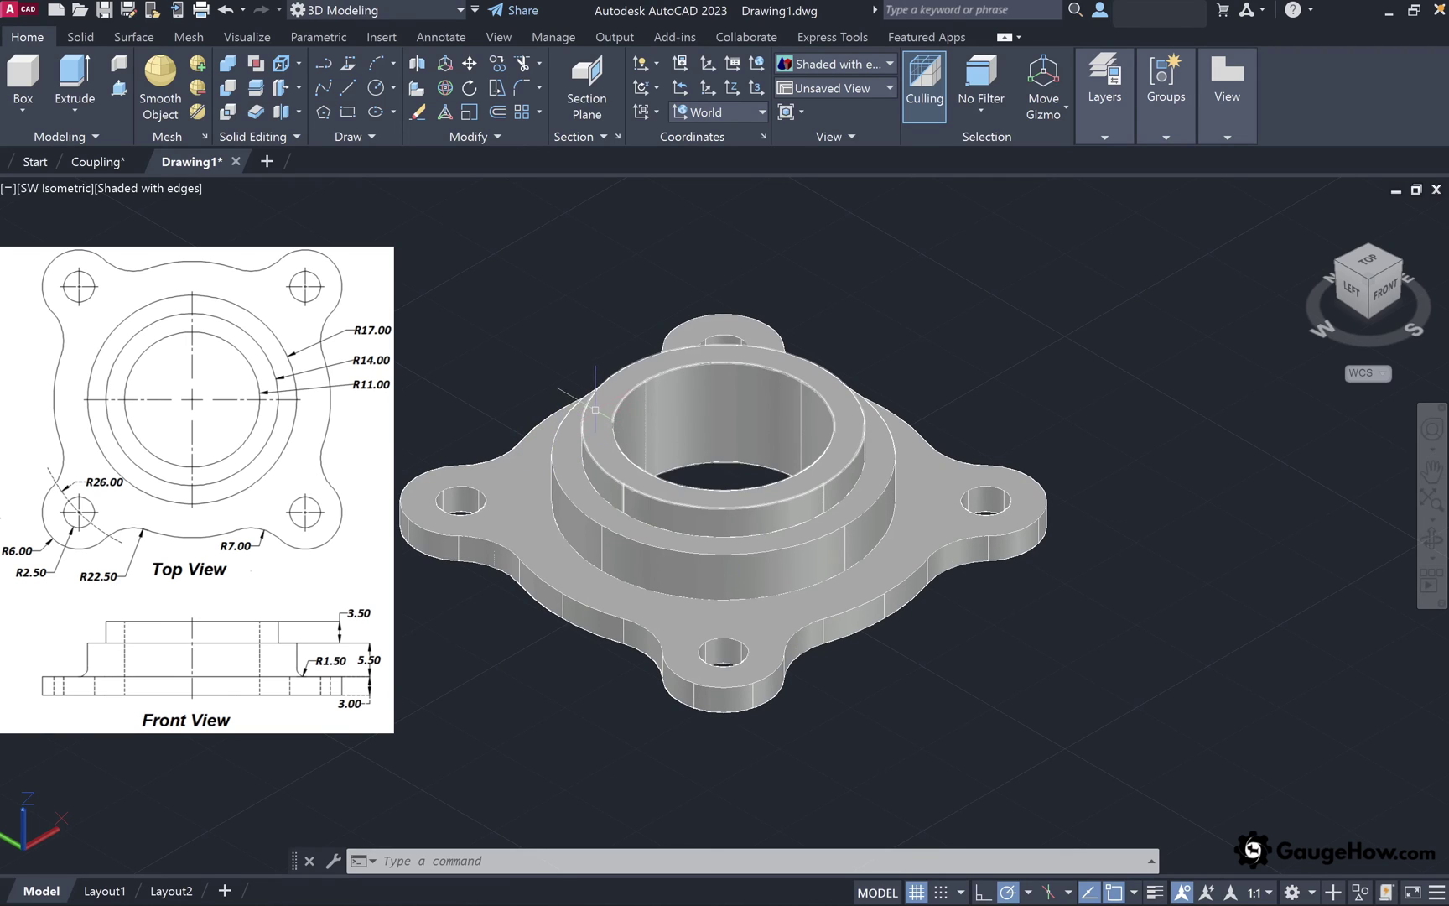
Union the flange plate, the middle ring and the inner ring into one solid
type("union")
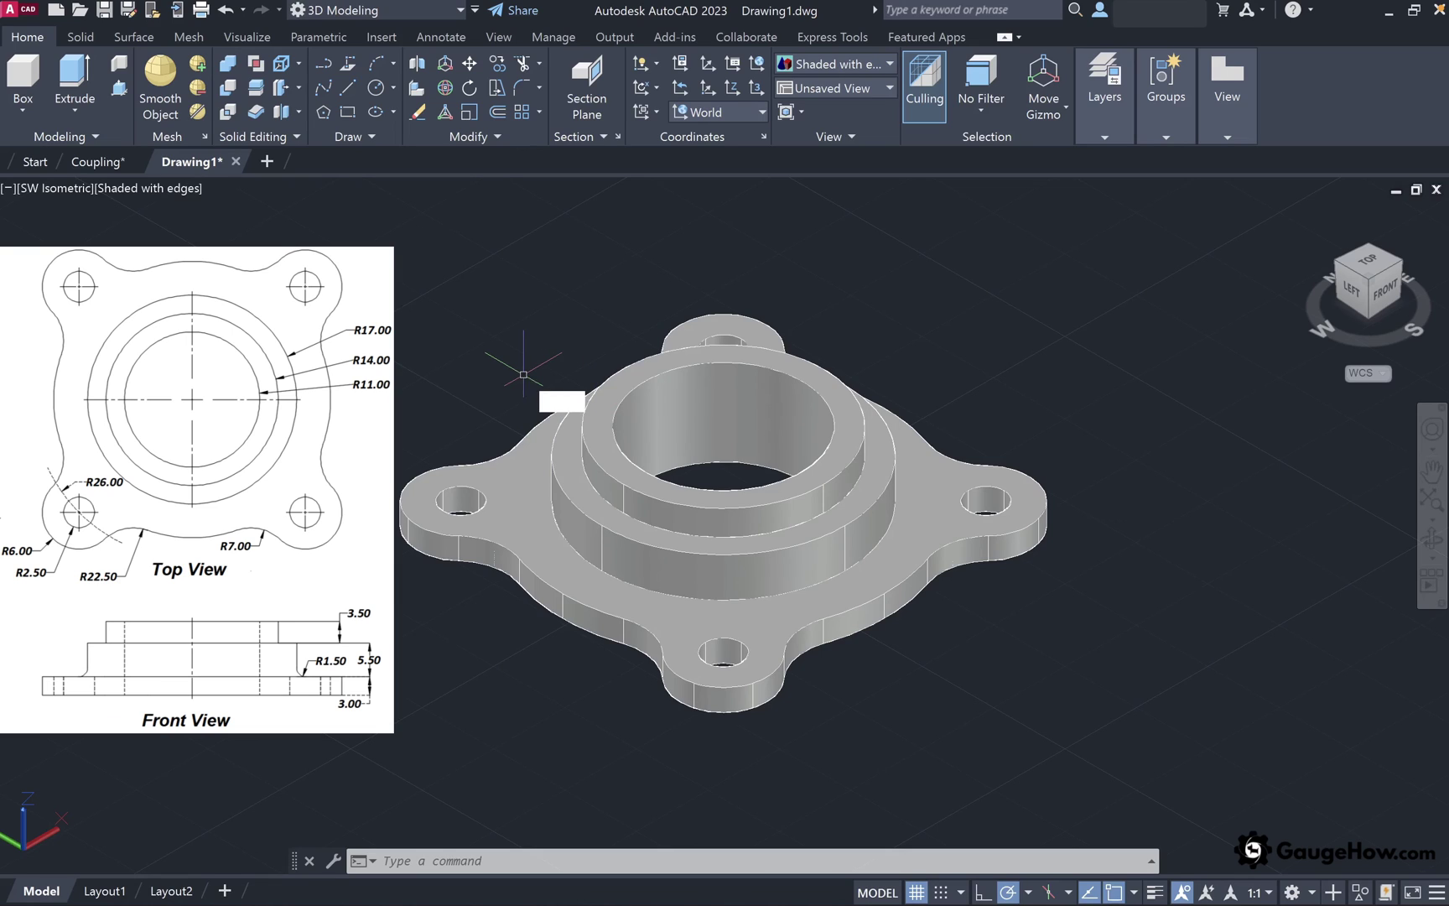
key("Return")
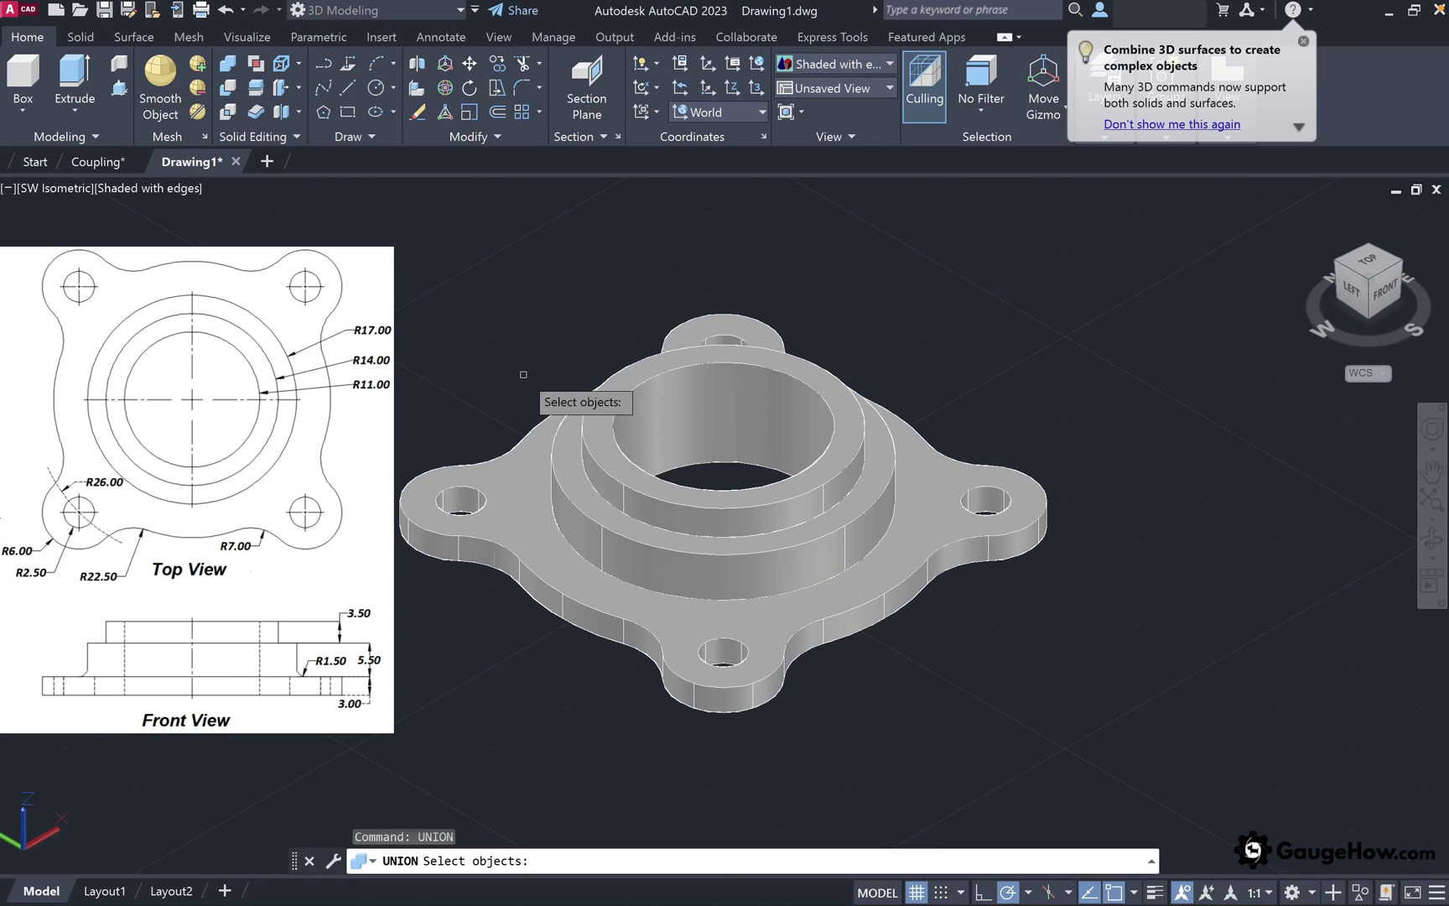
left_click(530, 466)
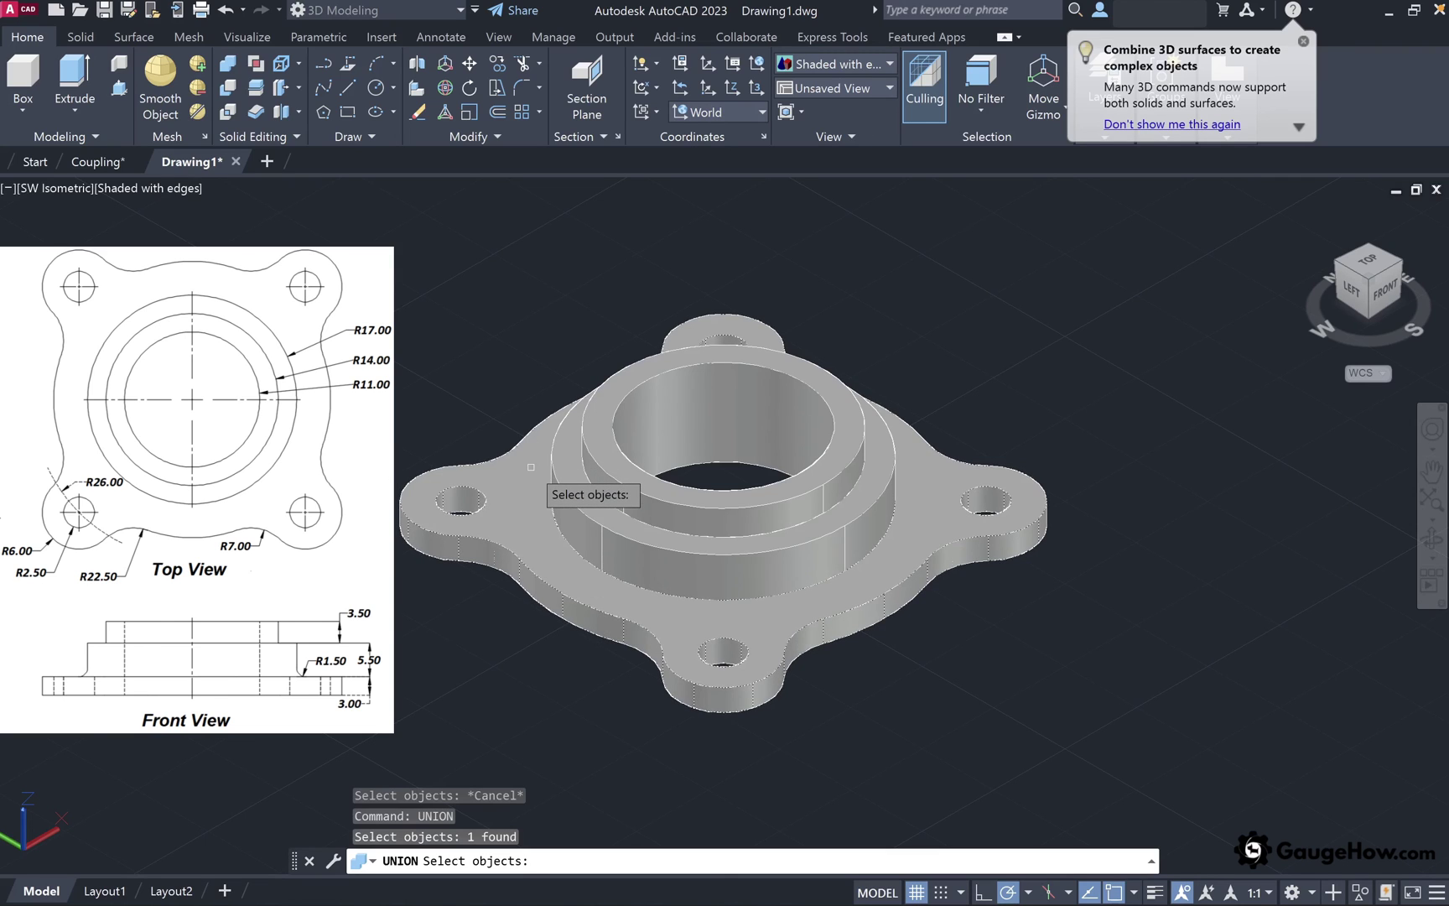
left_click(564, 461)
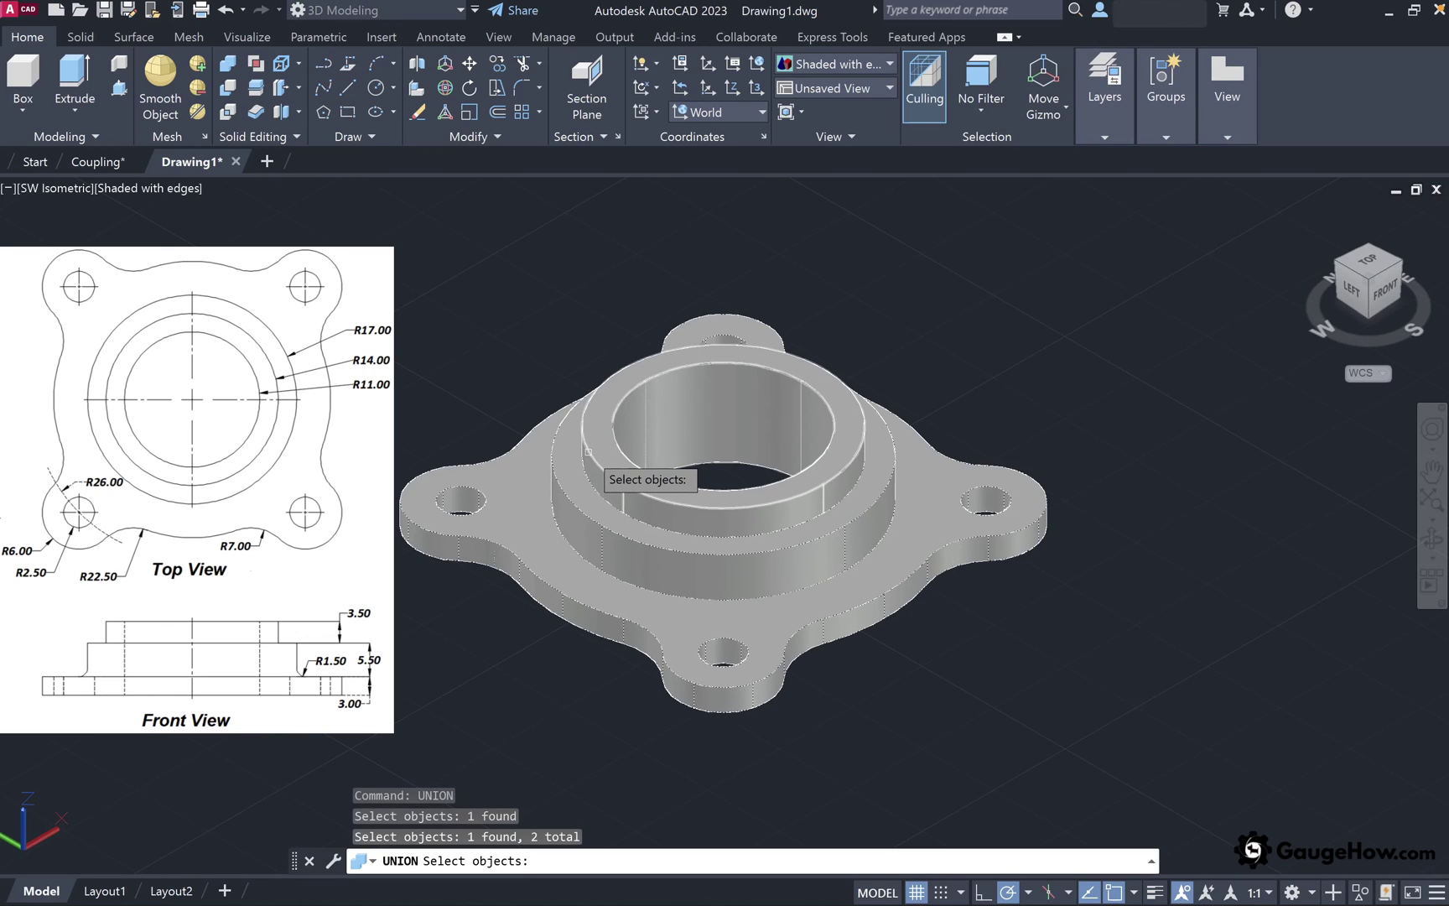
left_click(589, 451)
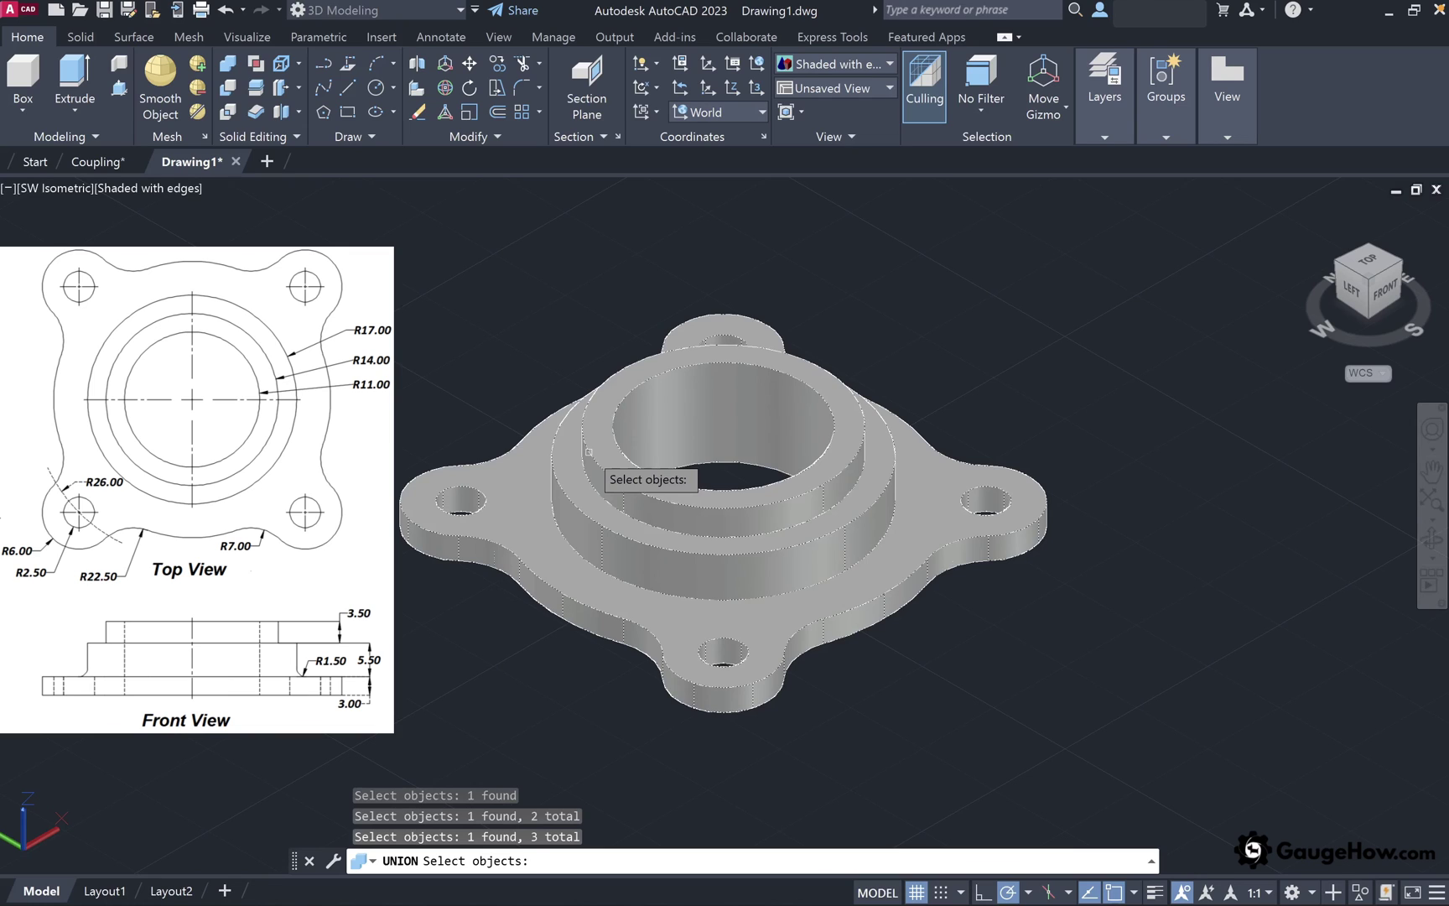
key("Return")
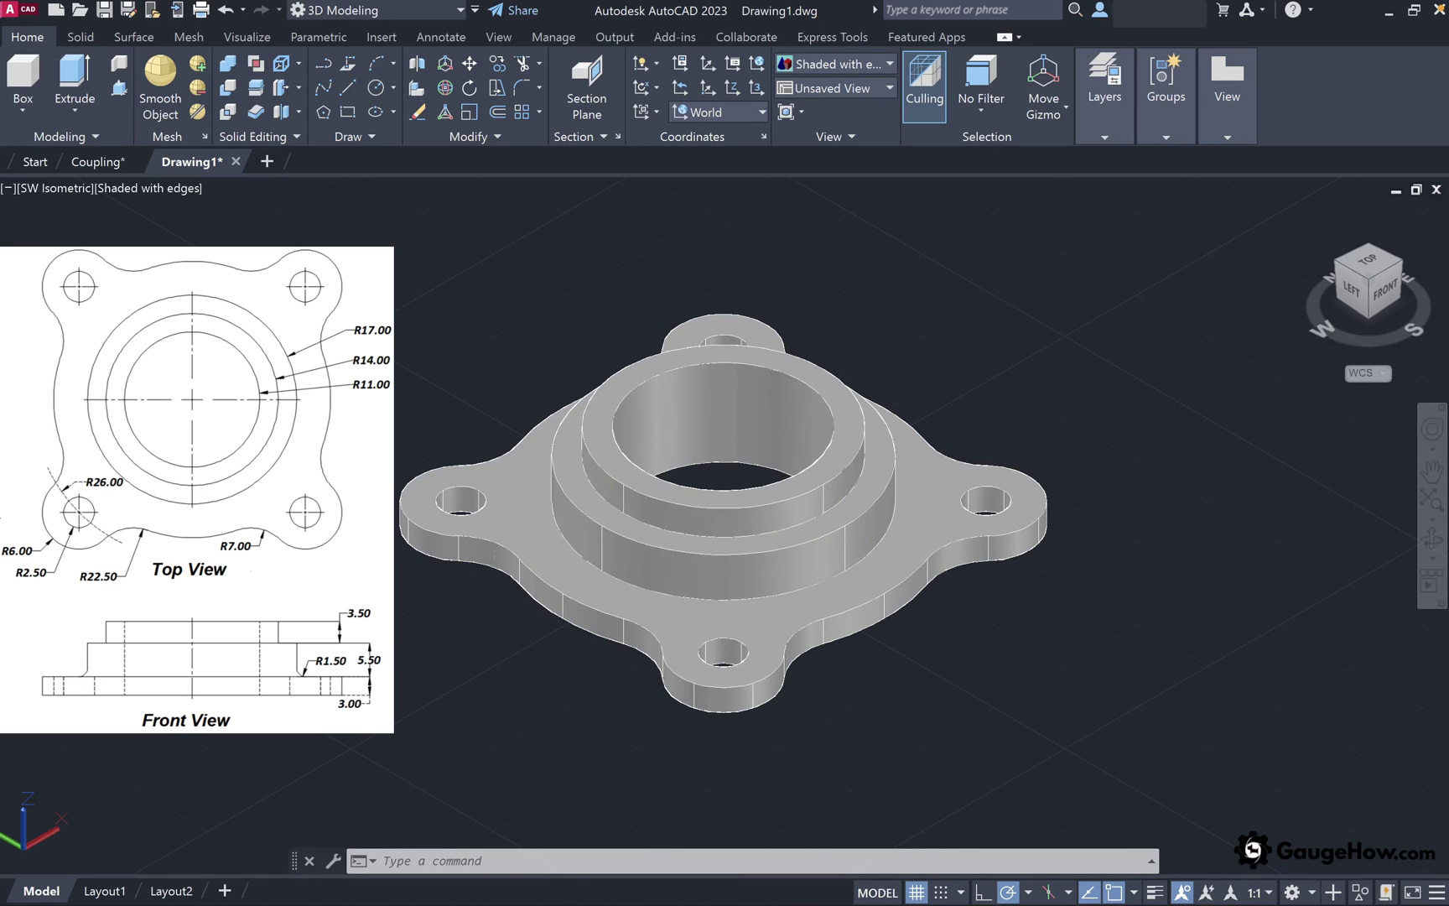
Fillet the circular edge where the radius 17 boss meets the flange plate with a radius of 1.5
type("f")
key("Return")
type("r")
key("Return")
type("1.5")
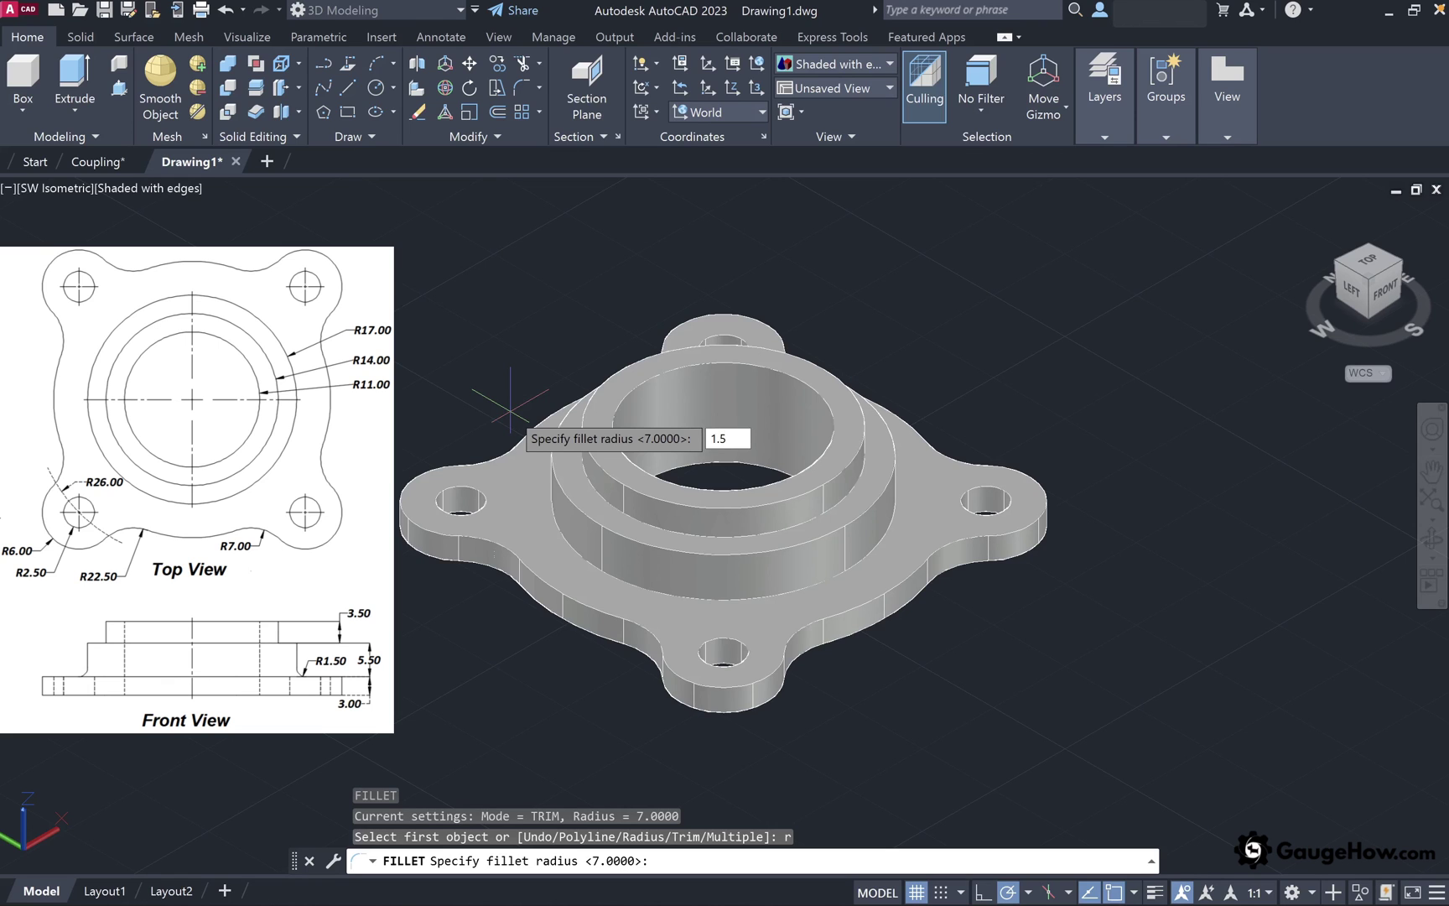
key("Return")
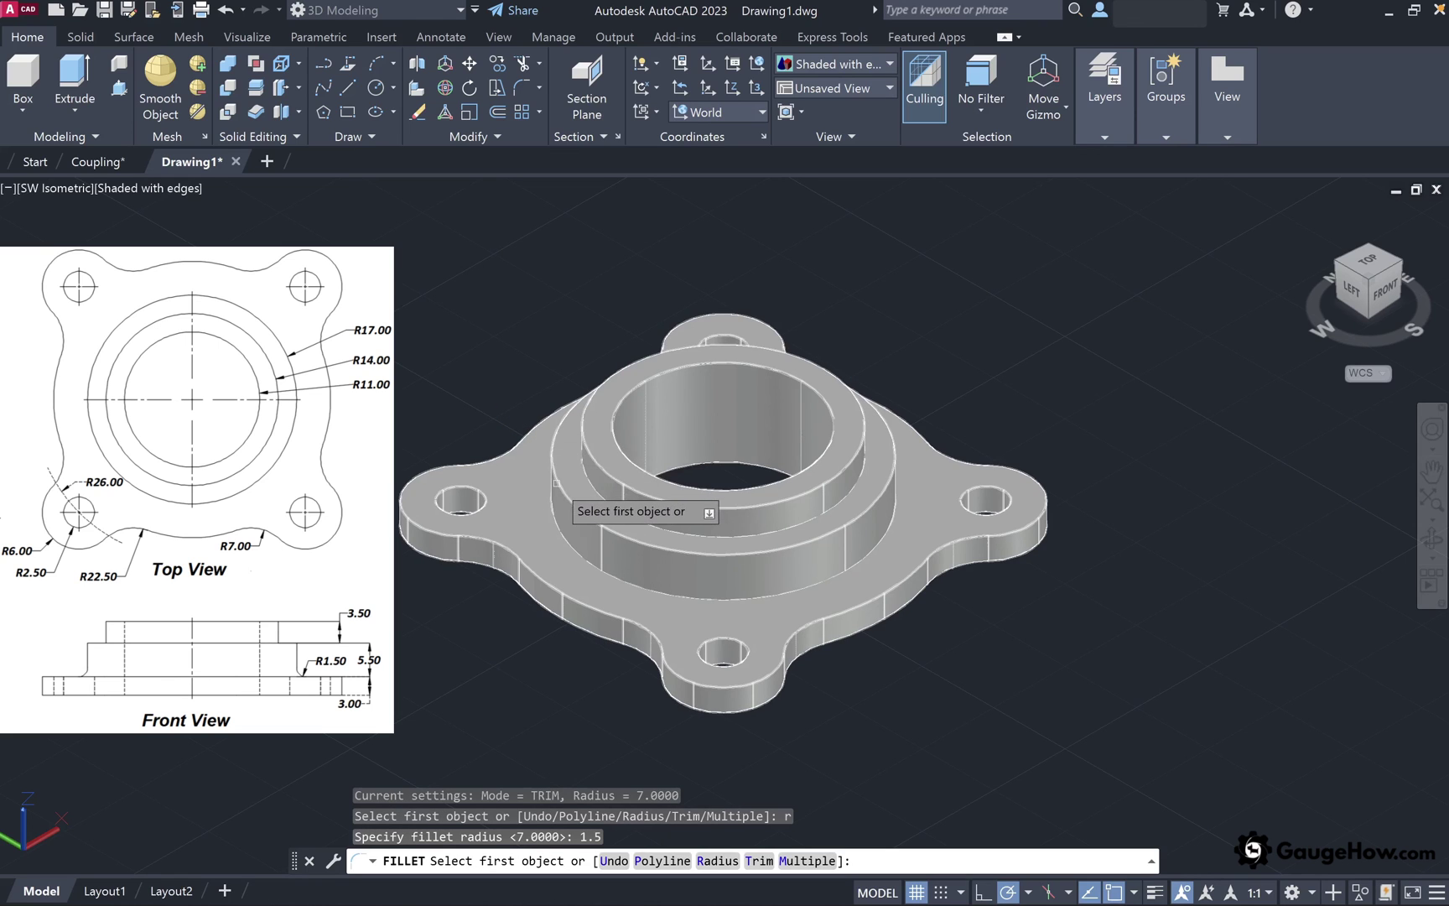
left_click(712, 599)
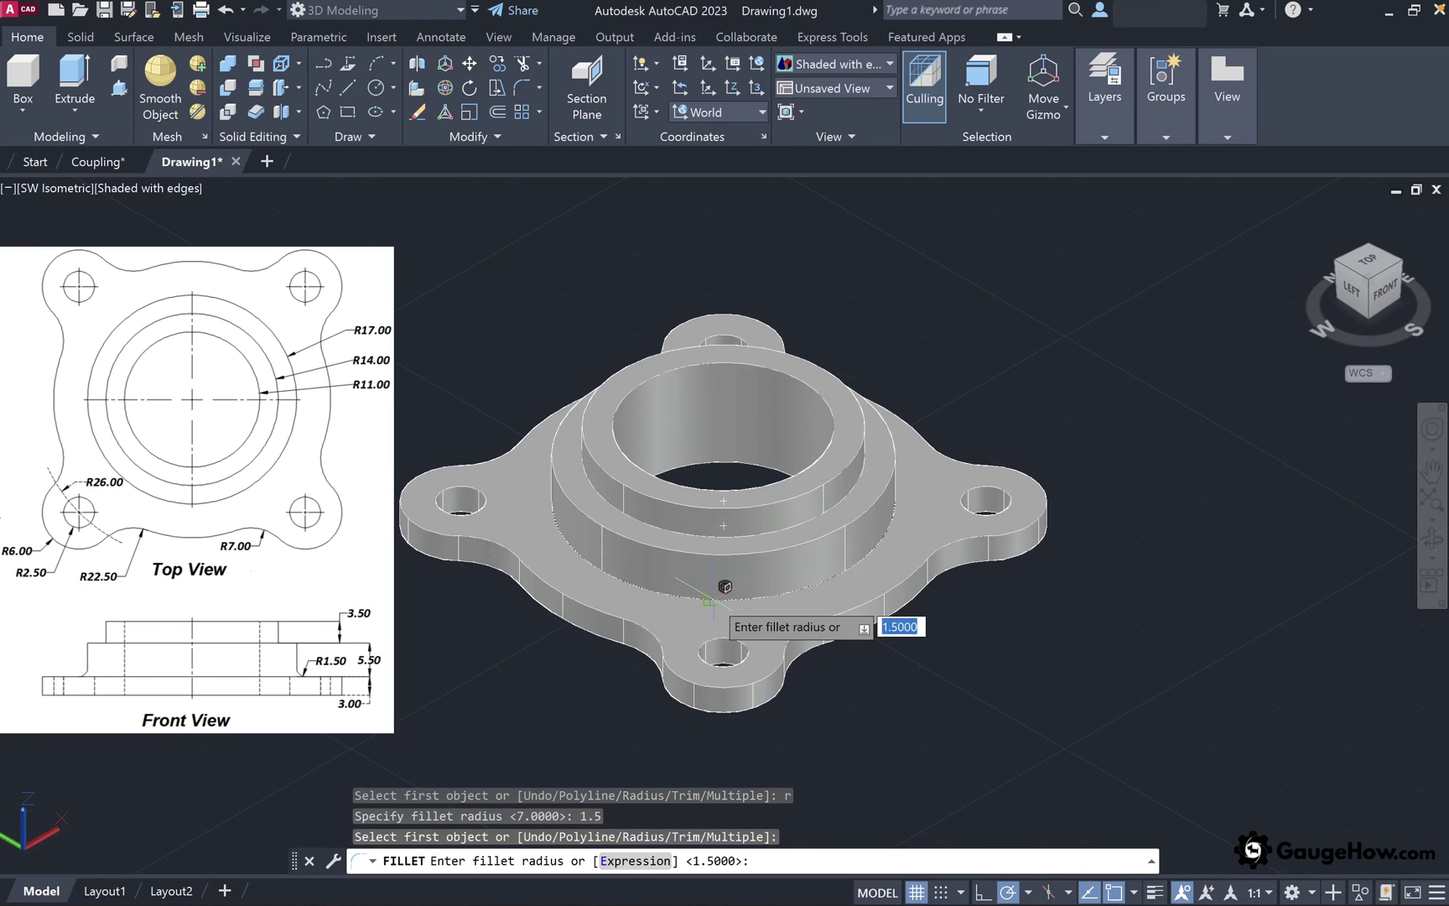
key("Return")
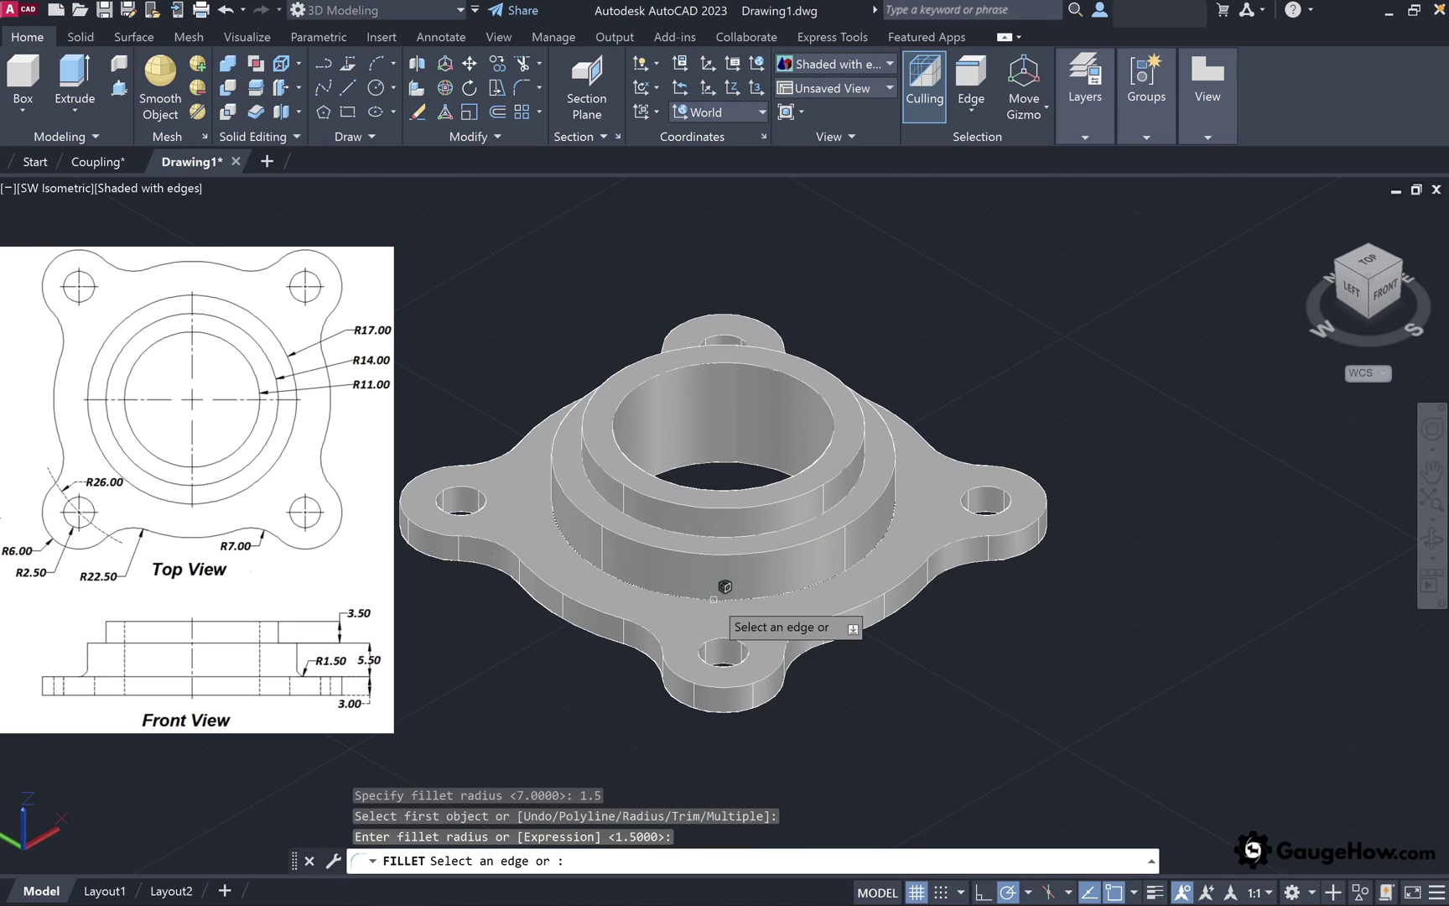
key("Return")
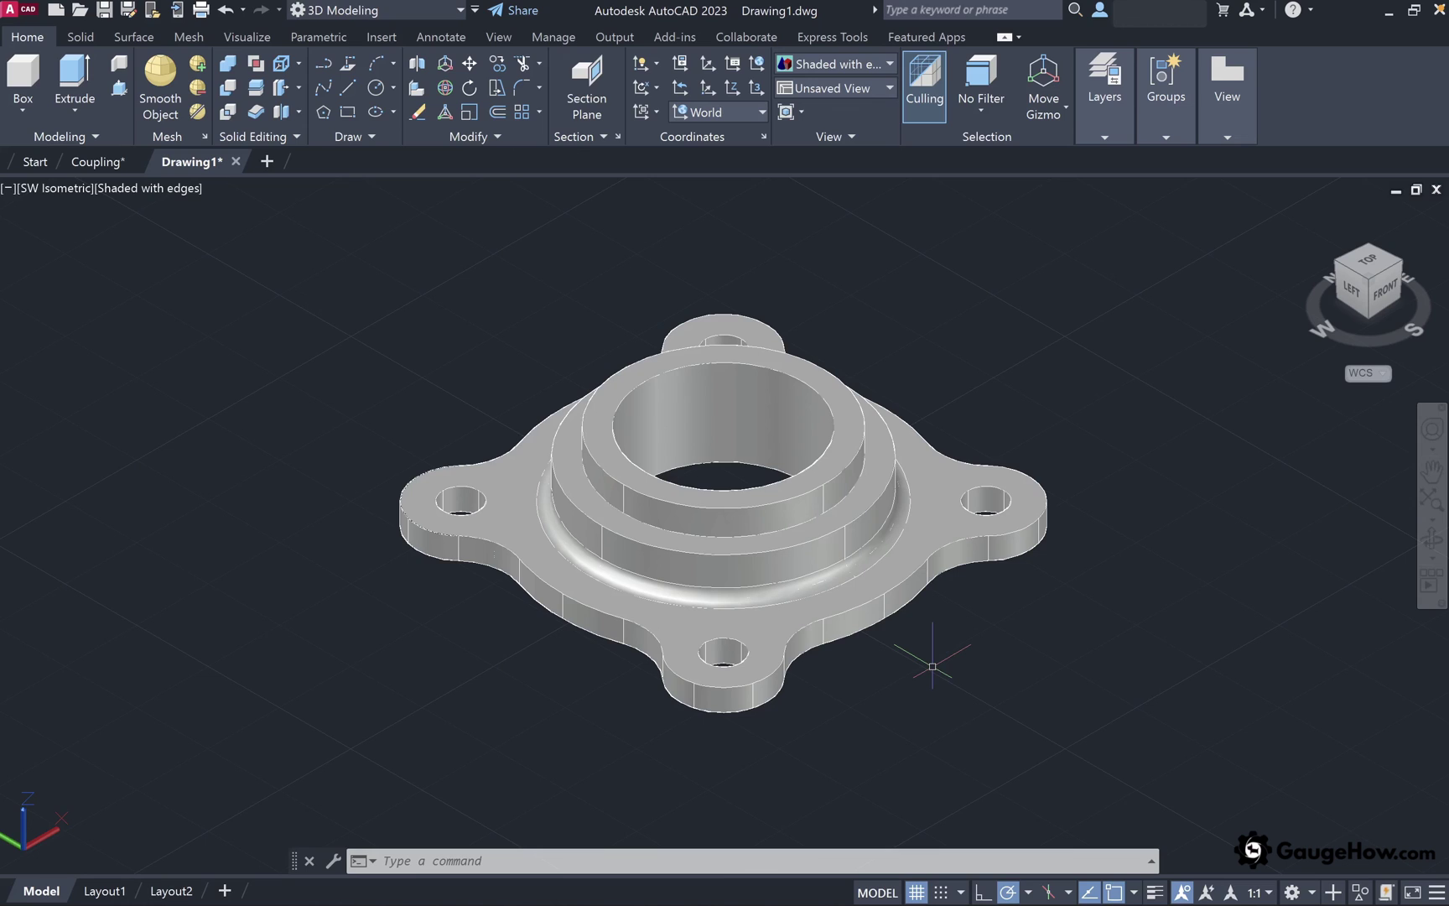
Switch to the Coupling drawing to view its ISO A1 layout sheet with the dimensioned views
left_click(440, 37)
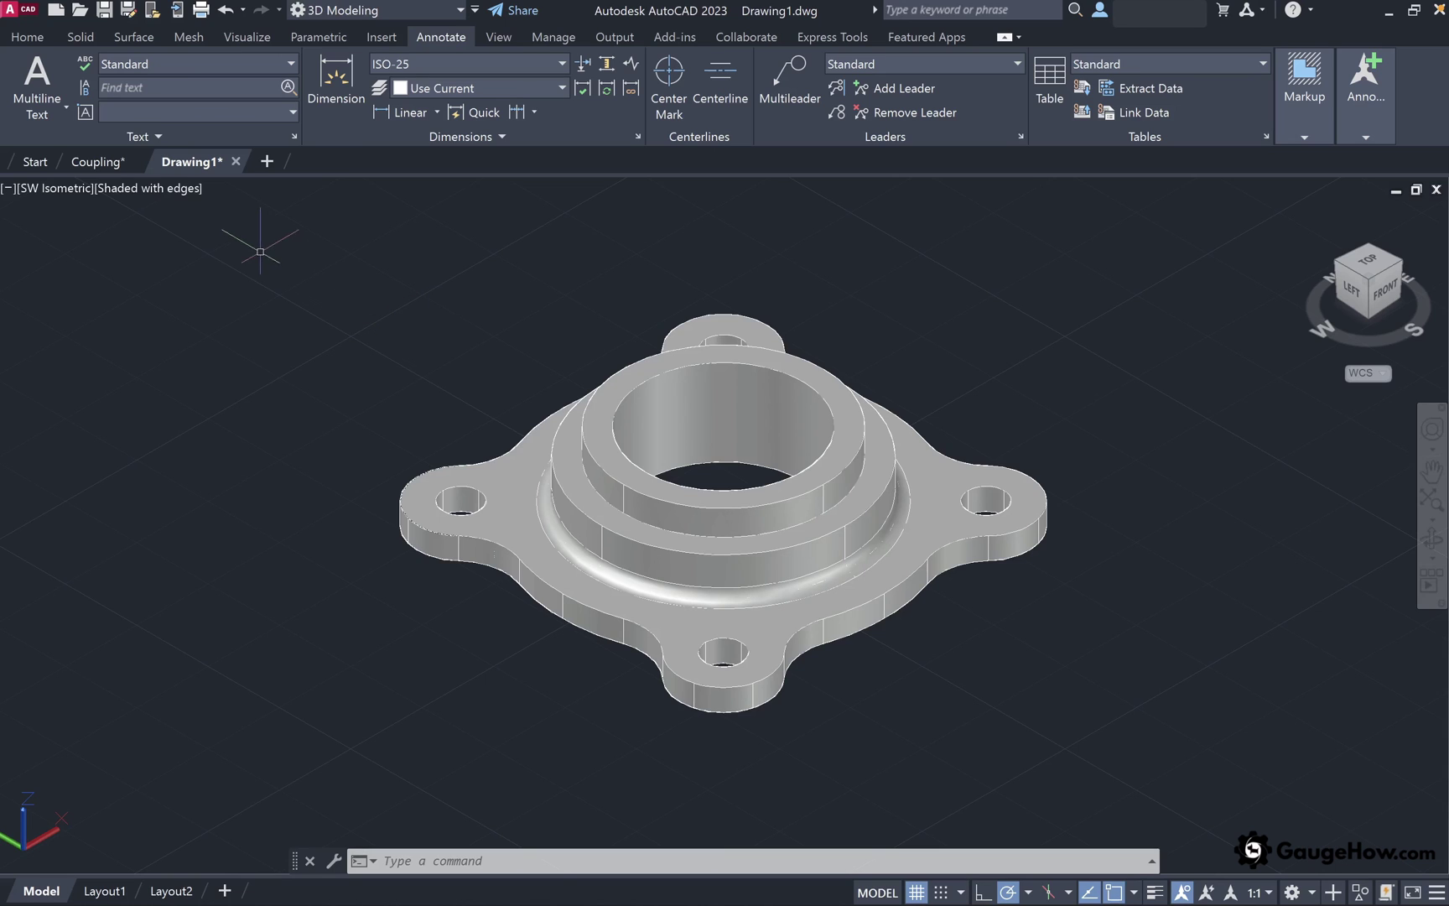
left_click(96, 161)
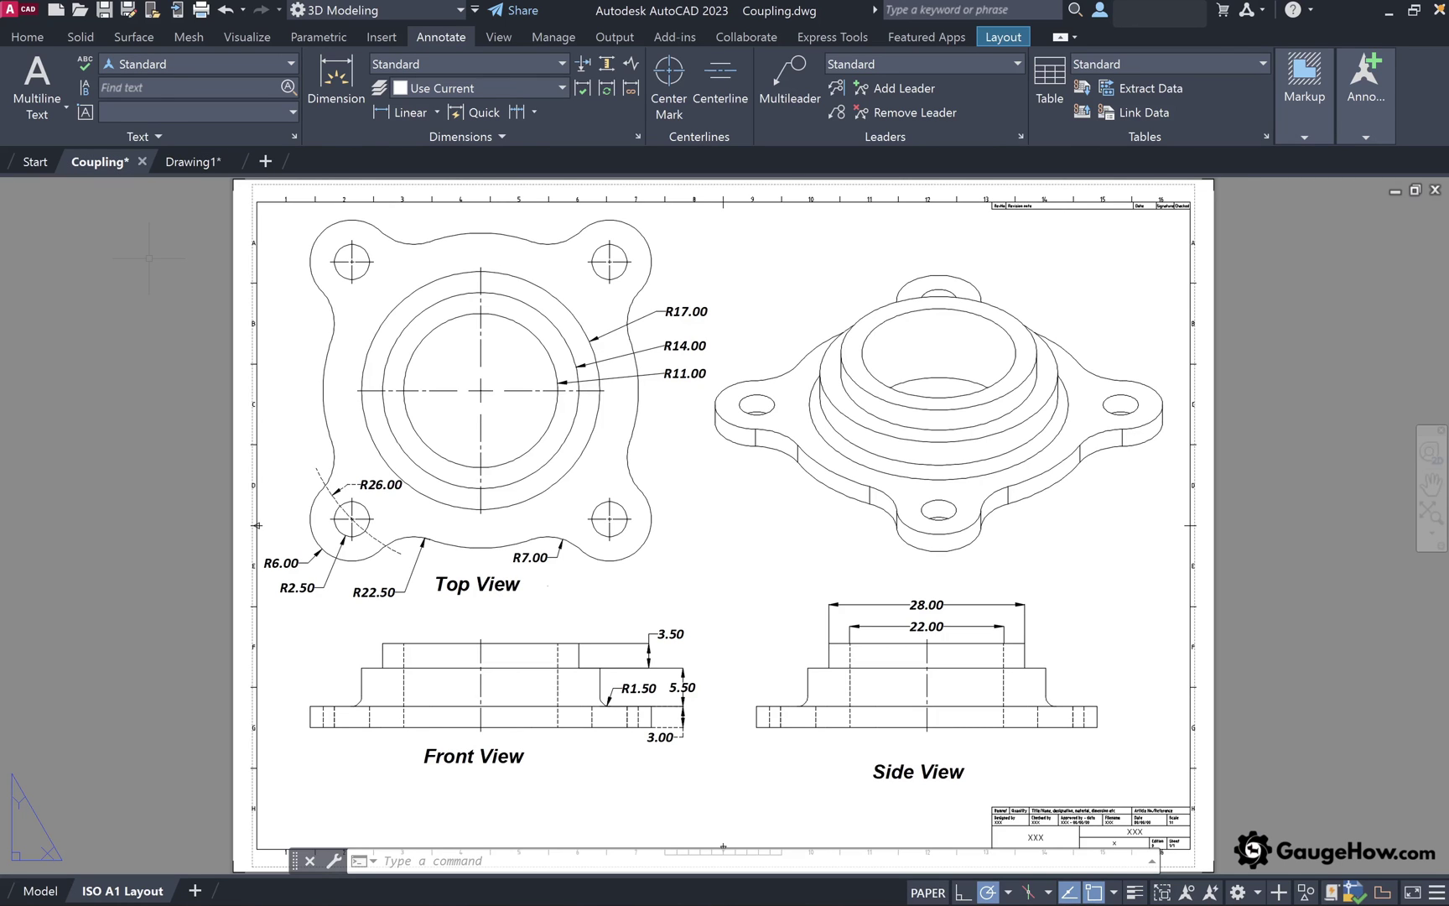